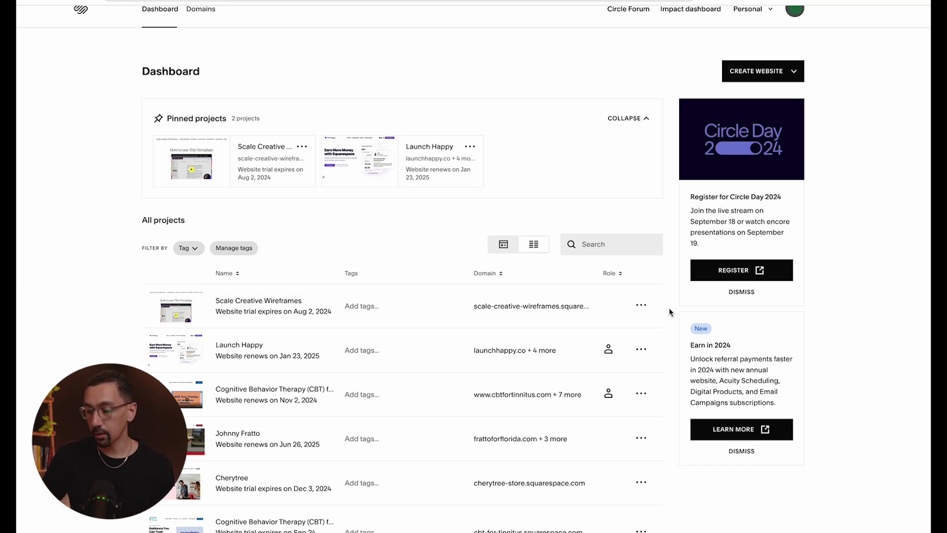
# Duplicate the Scale Creative Wireframes site as 'Brand New Website' and open it in the editor
pyautogui.click(640, 304)
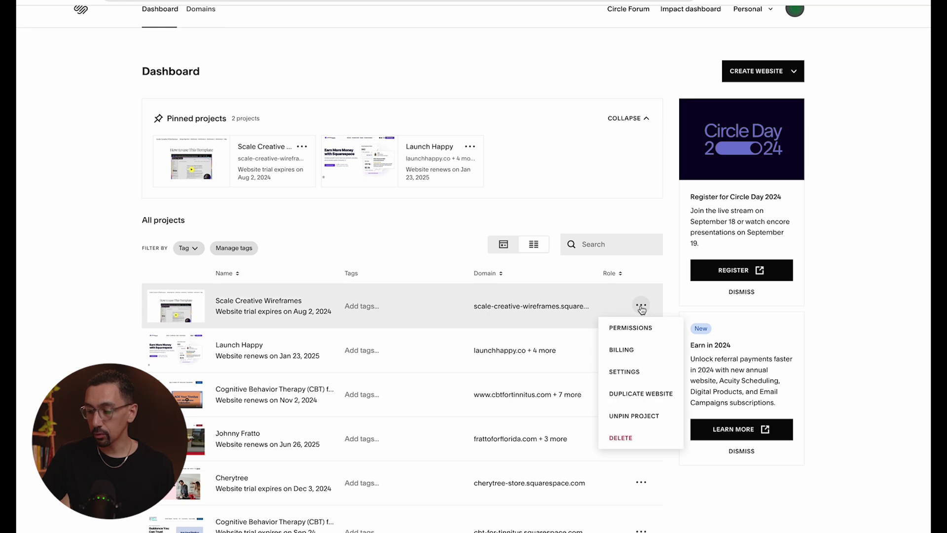
pyautogui.click(646, 393)
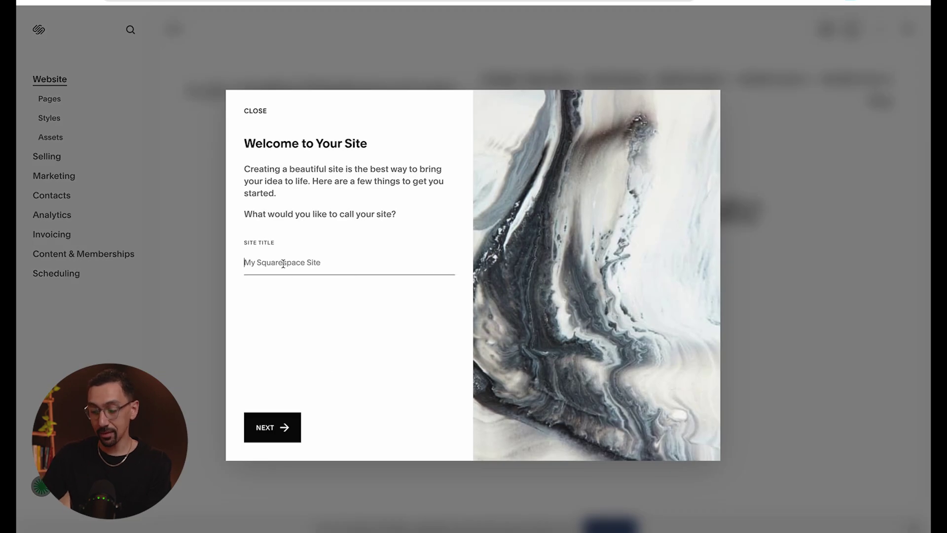
pyautogui.write('Brand New Website')
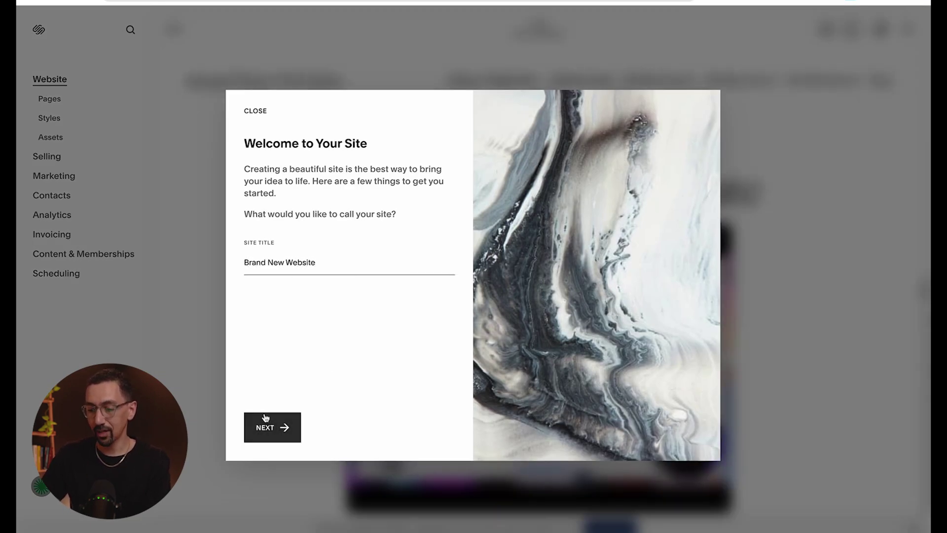
pyautogui.click(266, 430)
pyautogui.click(254, 115)
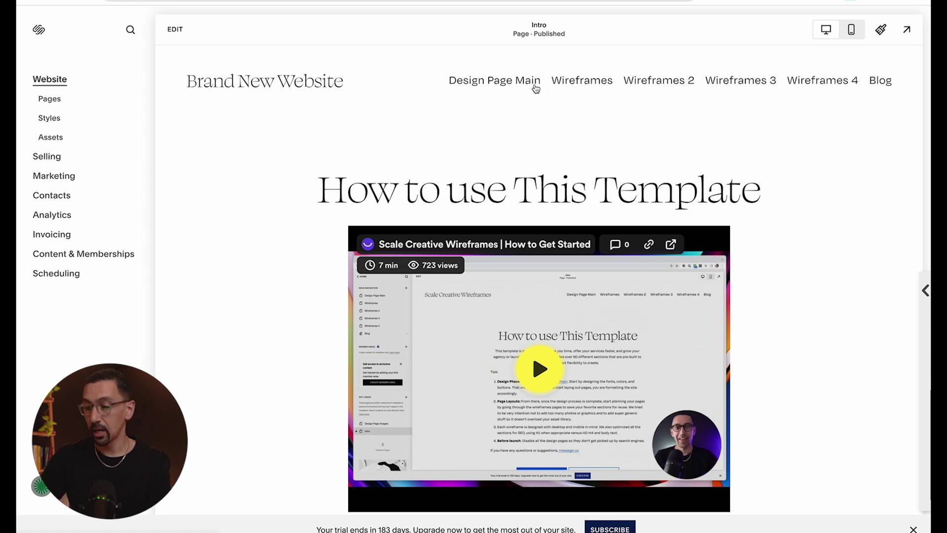
# Open Design Page Main and scroll through its colour sections and seven footer designs
pyautogui.click(501, 83)
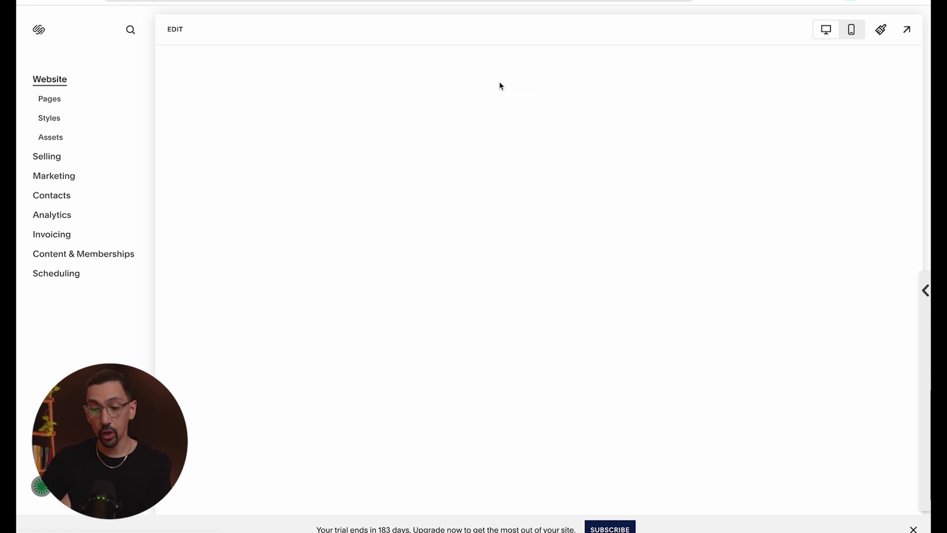
pyautogui.scroll(-2, 367, 252)
pyautogui.scroll(-15, 367, 251)
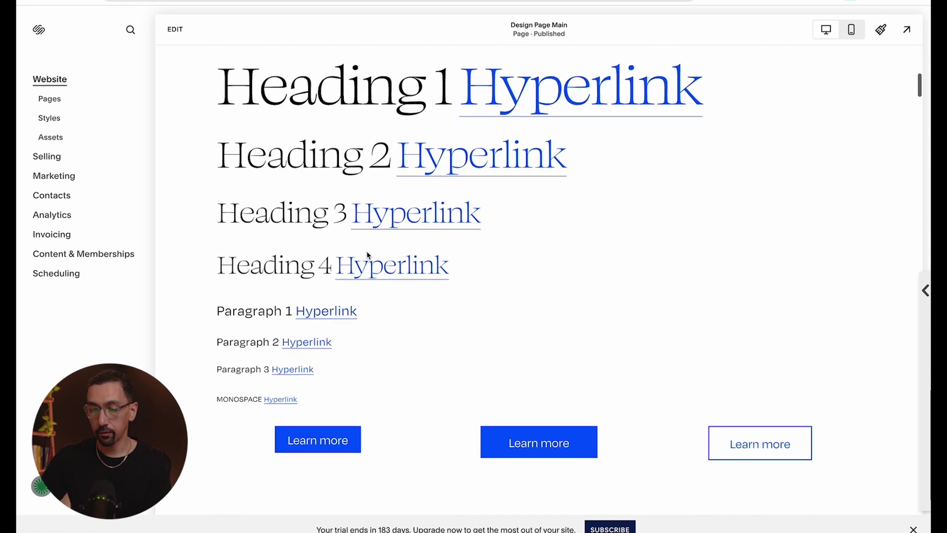
pyautogui.scroll(-20, 367, 255)
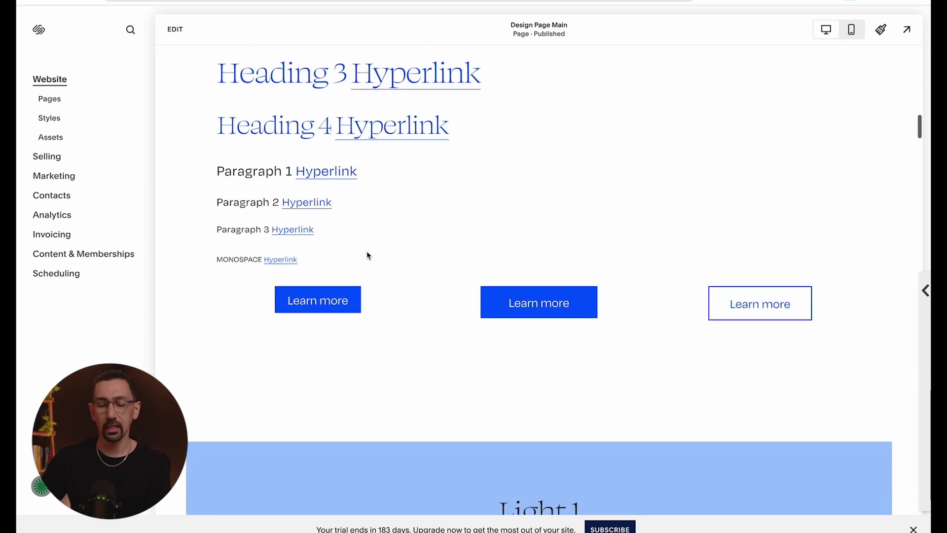
pyautogui.scroll(-20, 368, 255)
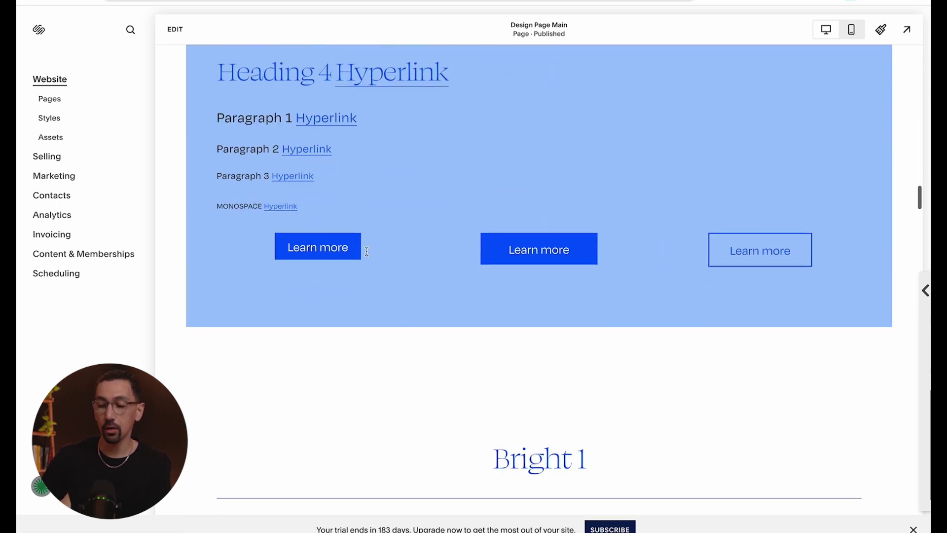
pyautogui.scroll(-20, 368, 255)
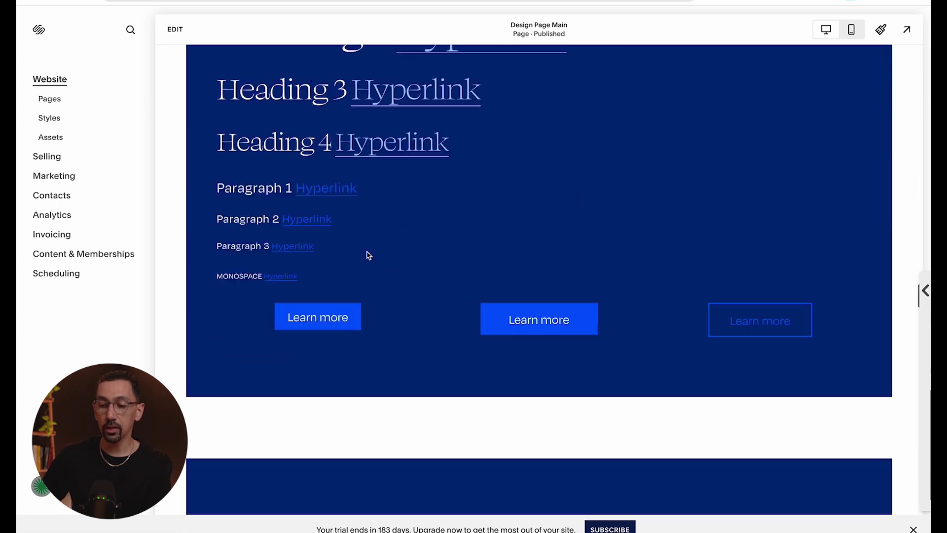
pyautogui.scroll(-1, 367, 255)
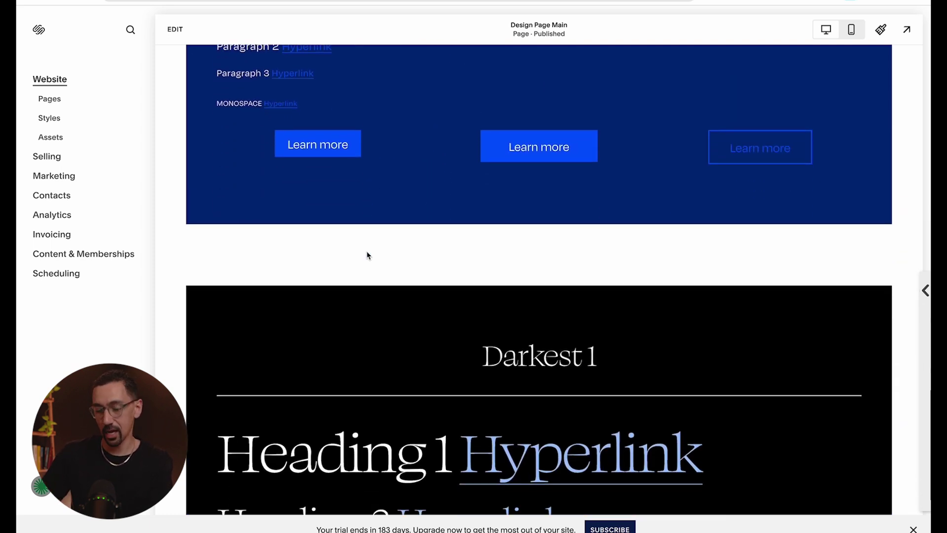
pyautogui.scroll(-20, 414, 242)
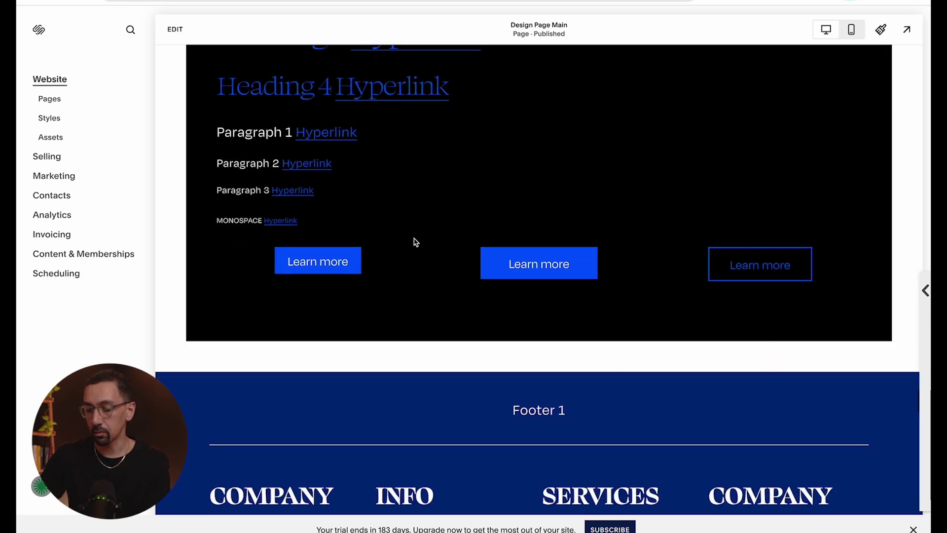
pyautogui.scroll(-20, 413, 241)
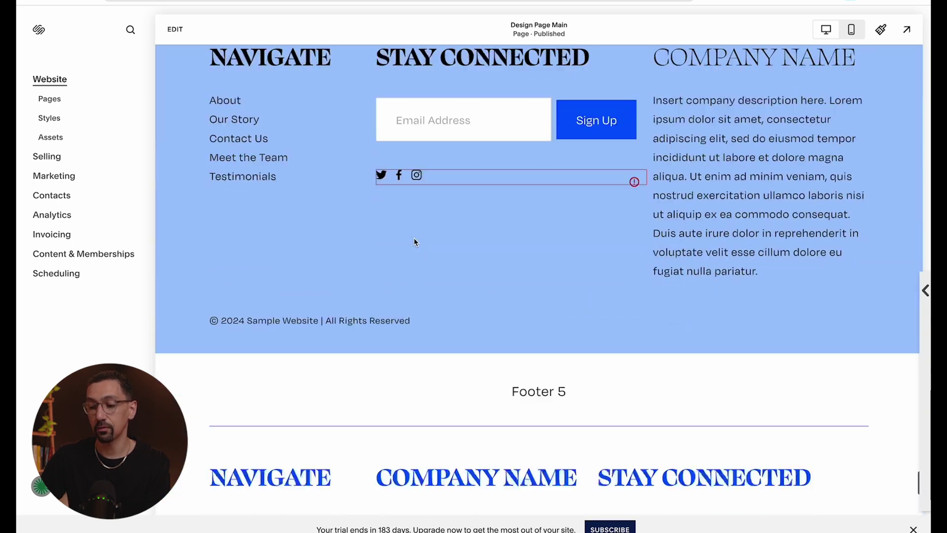
pyautogui.scroll(-20, 415, 241)
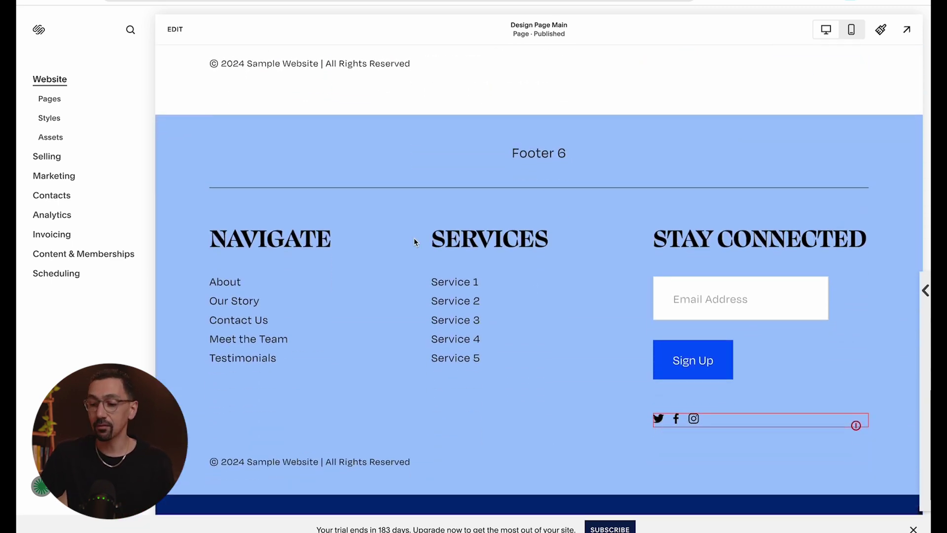
pyautogui.scroll(3, 414, 242)
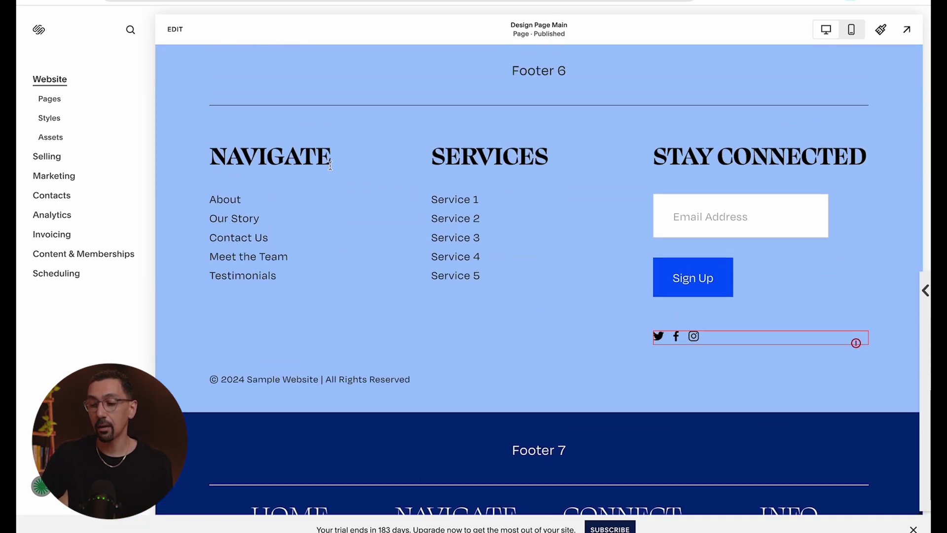
pyautogui.scroll(-3, 524, 235)
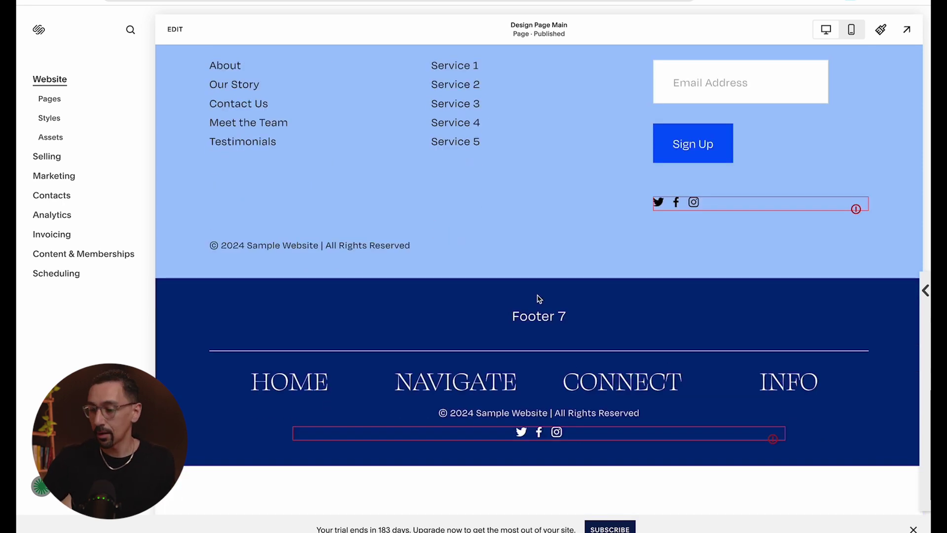
pyautogui.scroll(20, 539, 298)
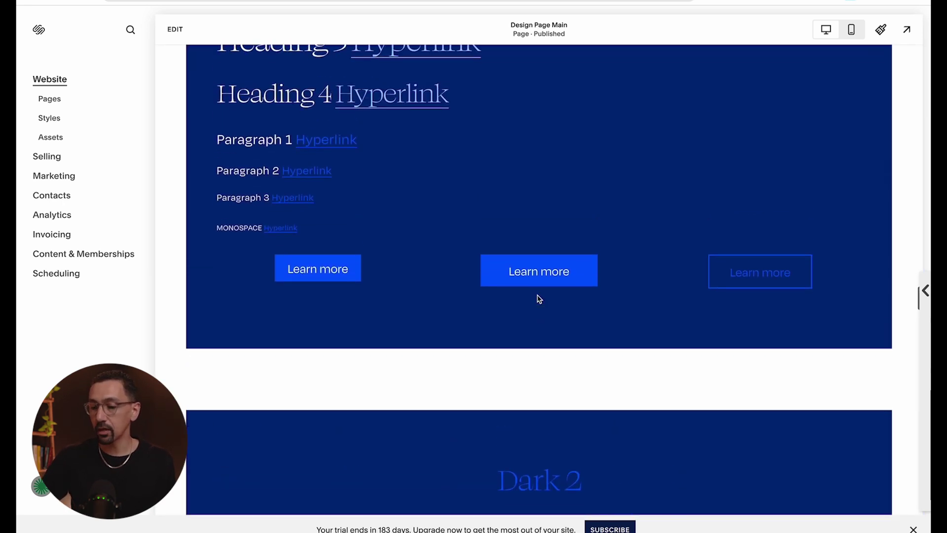
pyautogui.scroll(20, 539, 298)
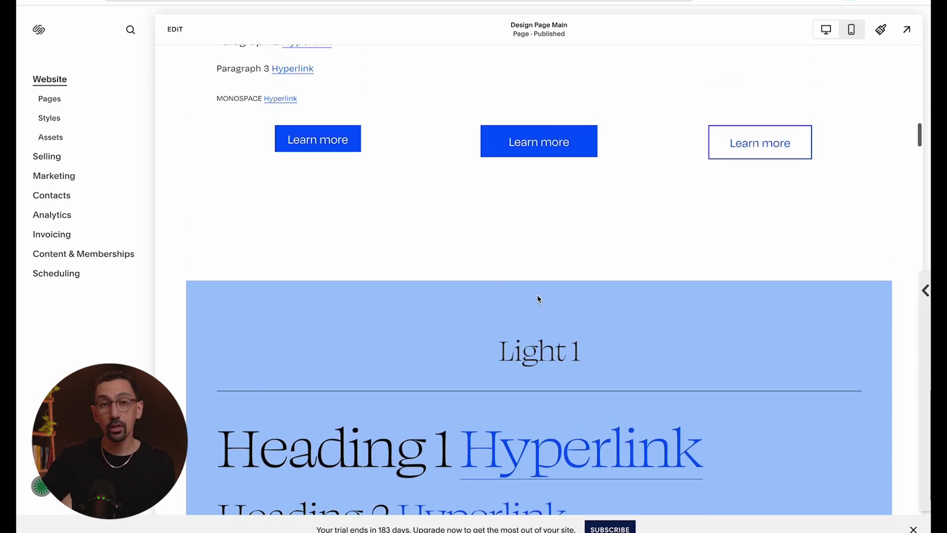
pyautogui.scroll(20, 538, 297)
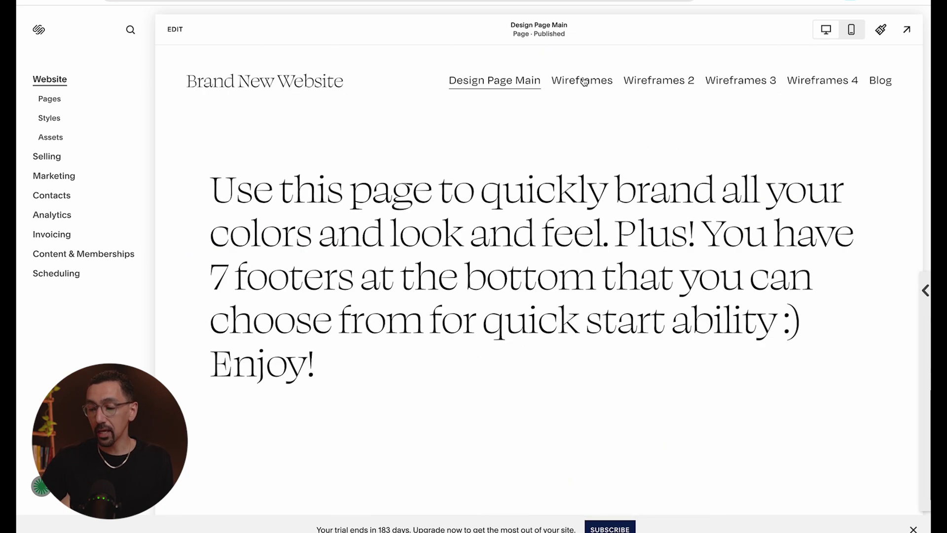
# Open the Wireframes page and reveal the hidden heading above the left Shop button
pyautogui.click(582, 80)
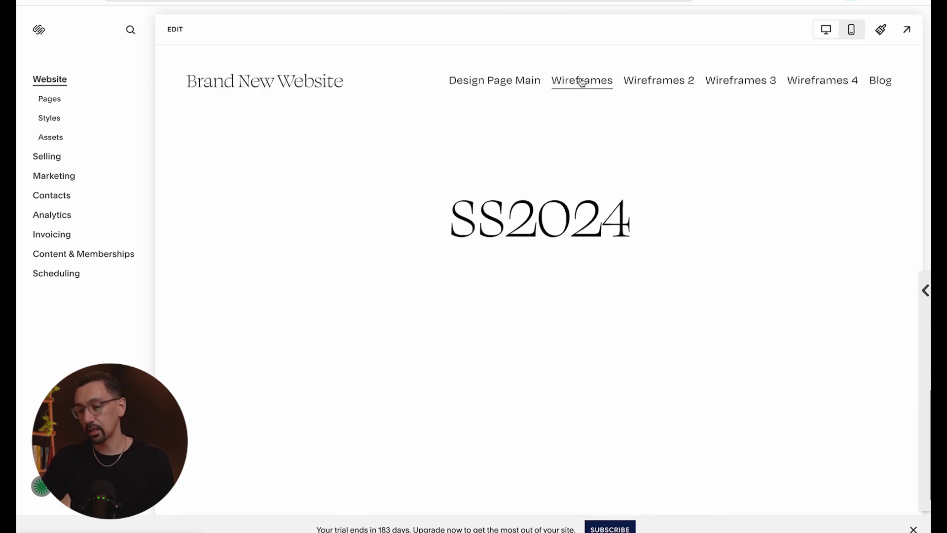
pyautogui.scroll(-2, 517, 222)
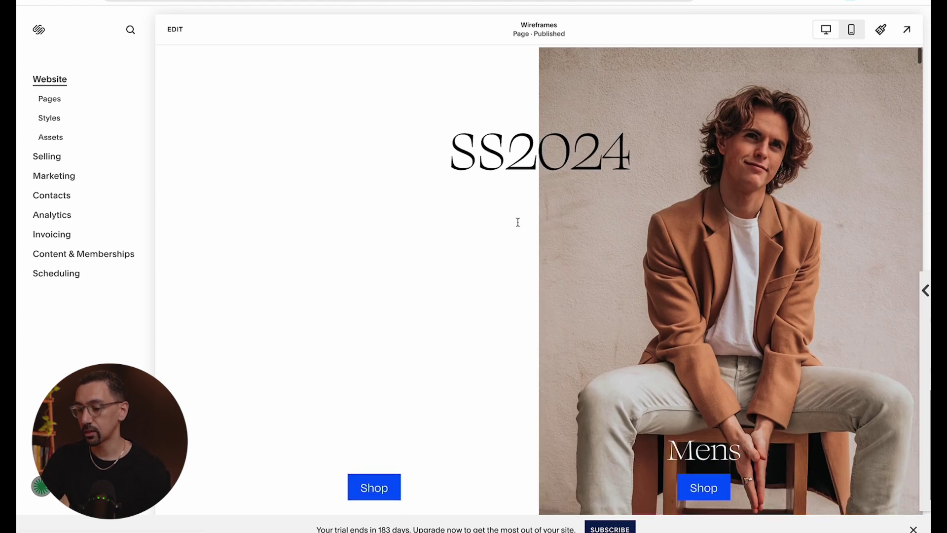
pyautogui.scroll(-8, 545, 241)
pyautogui.scroll(5, 718, 206)
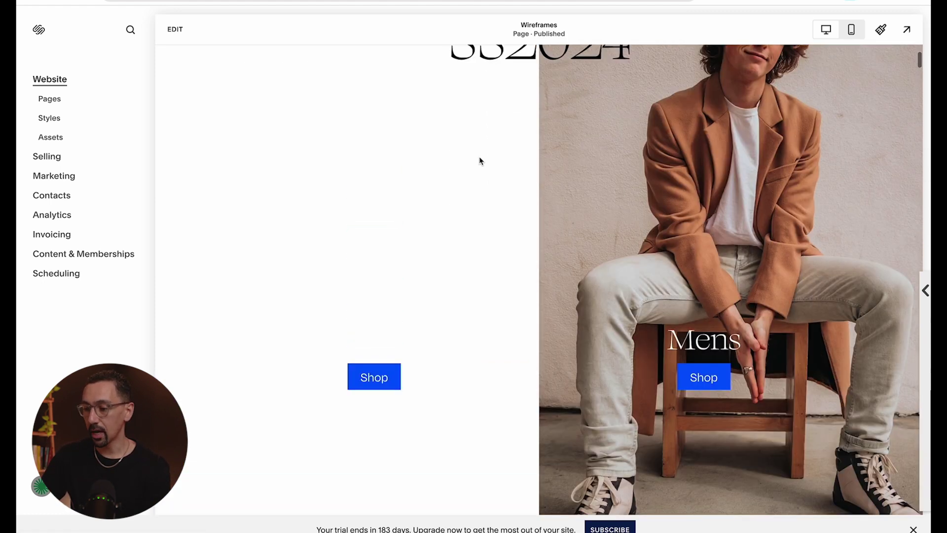
pyautogui.scroll(3, 480, 161)
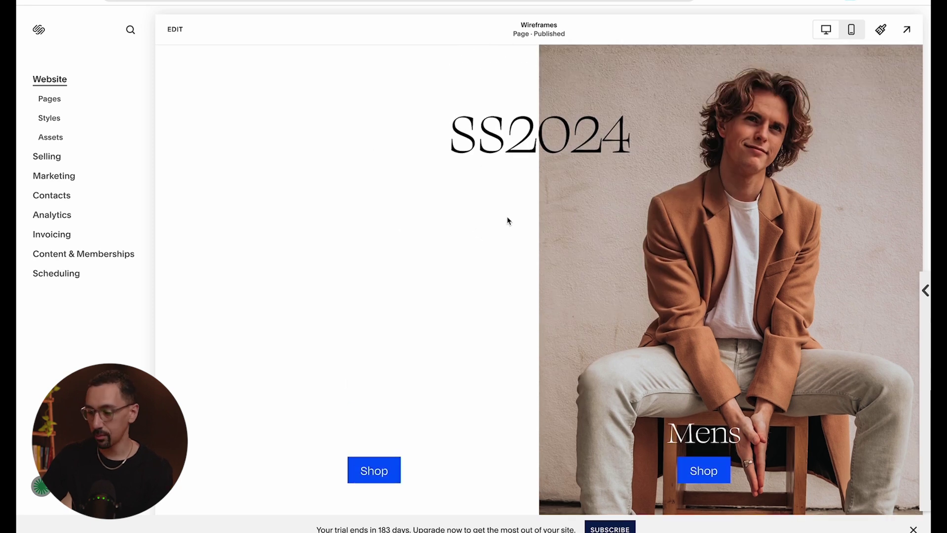
pyautogui.scroll(-3, 549, 213)
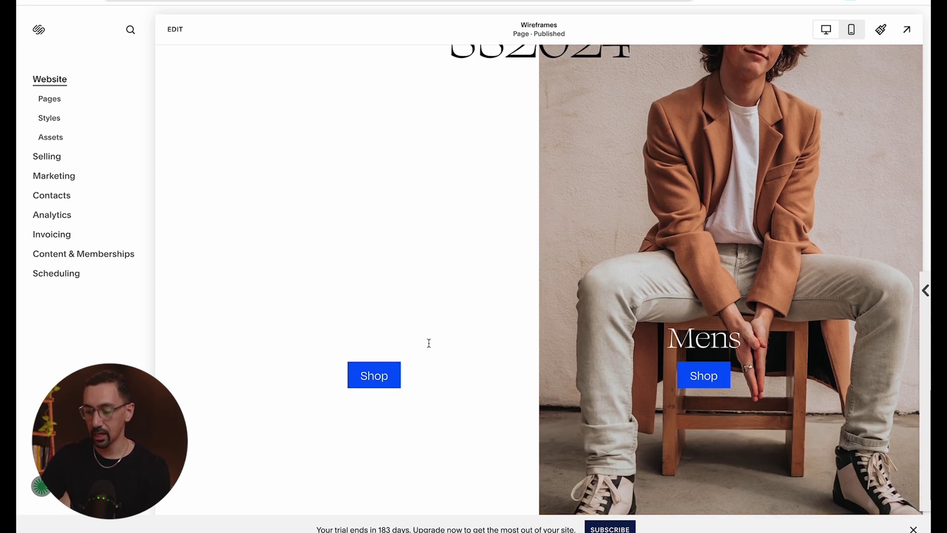
pyautogui.moveTo(428, 342); pyautogui.dragTo(331, 330)
# Scroll through the rest of the Wireframes page's pink sample sections
pyautogui.scroll(-3, 403, 331)
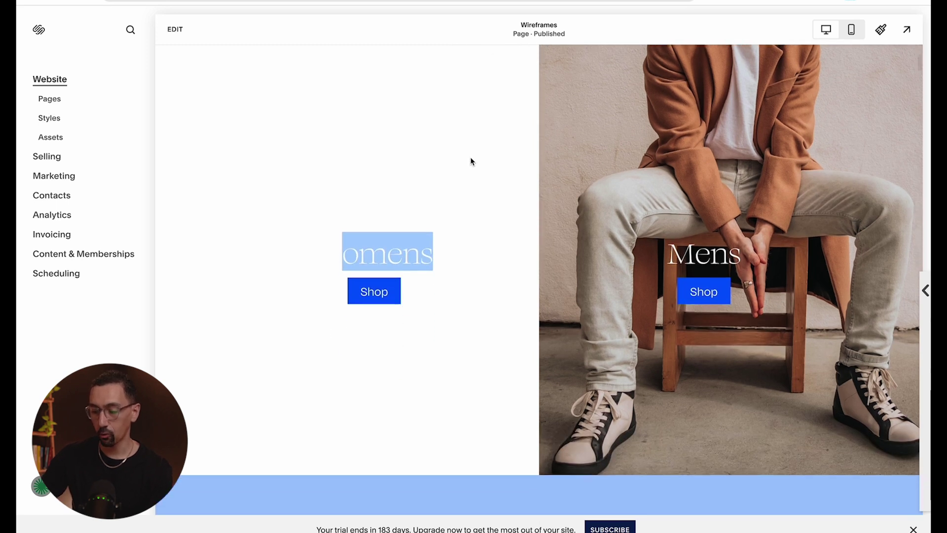
pyautogui.scroll(-20, 471, 161)
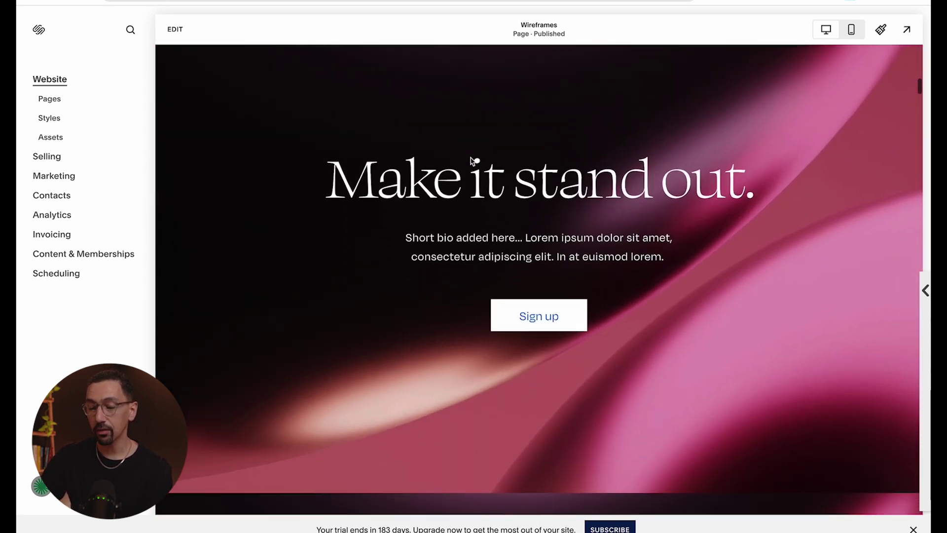
pyautogui.scroll(-15, 471, 161)
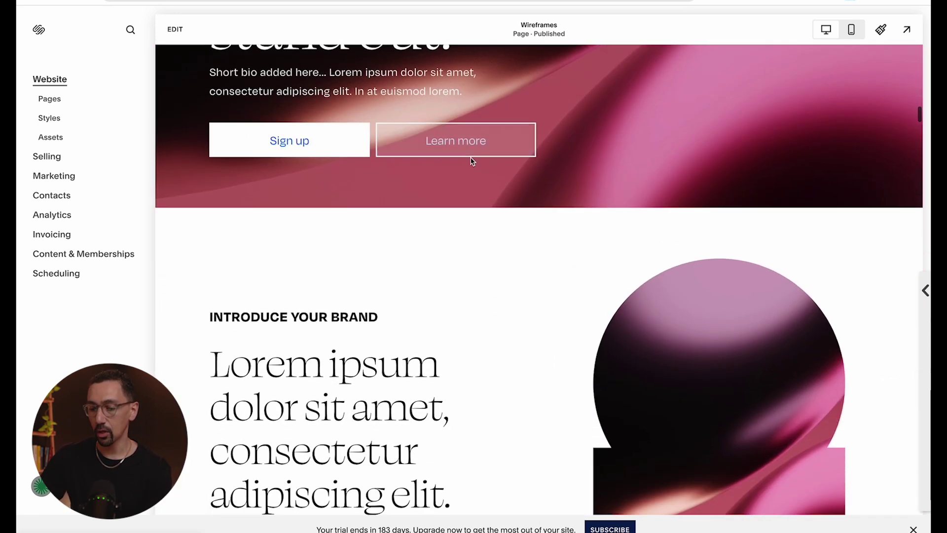
pyautogui.scroll(-20, 471, 162)
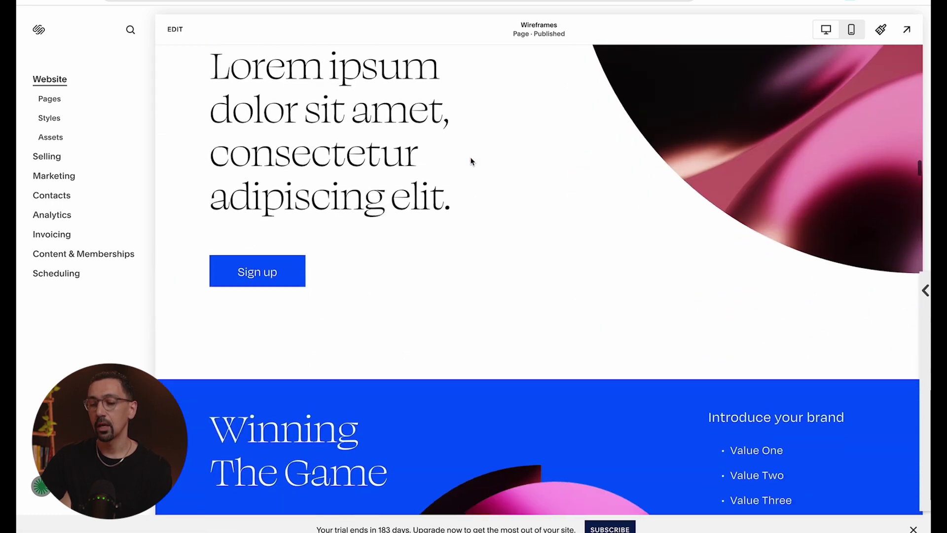
pyautogui.scroll(-20, 471, 162)
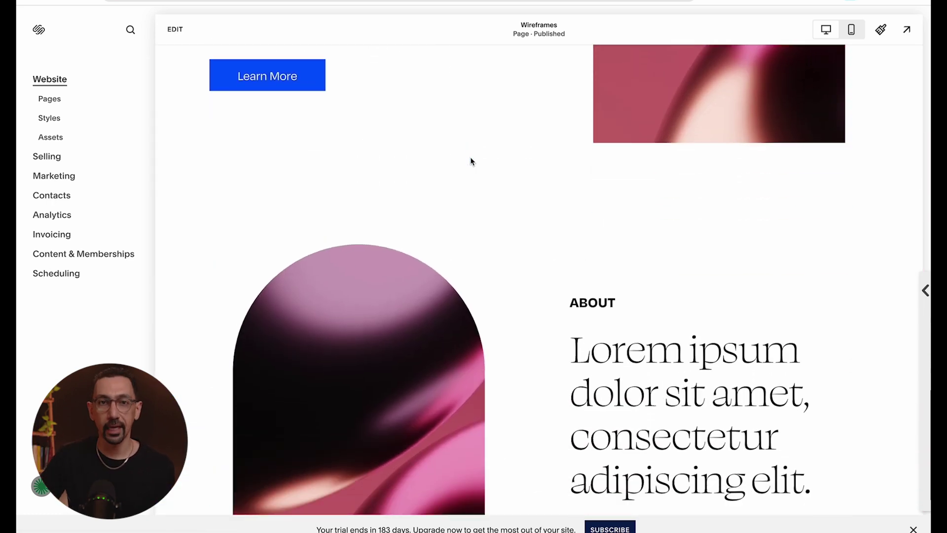
pyautogui.scroll(-15, 472, 194)
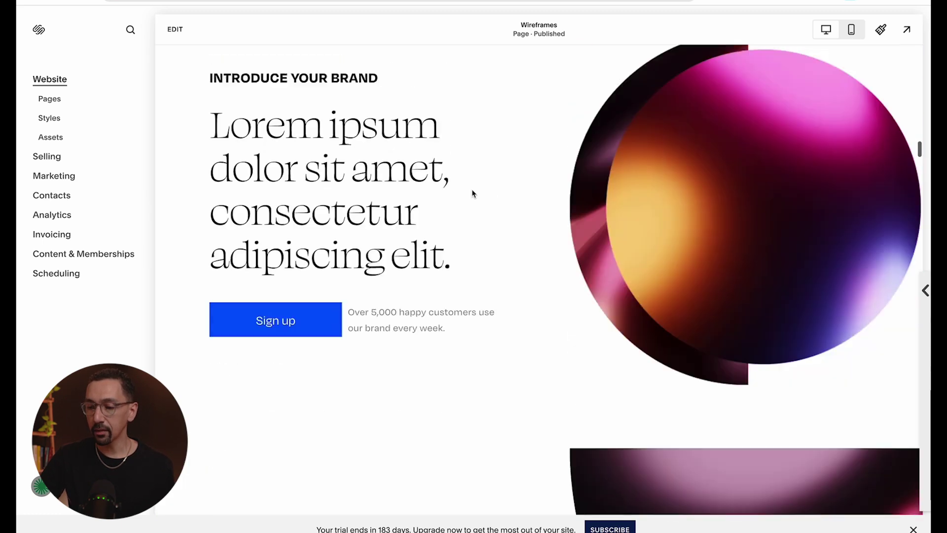
pyautogui.scroll(5, 486, 158)
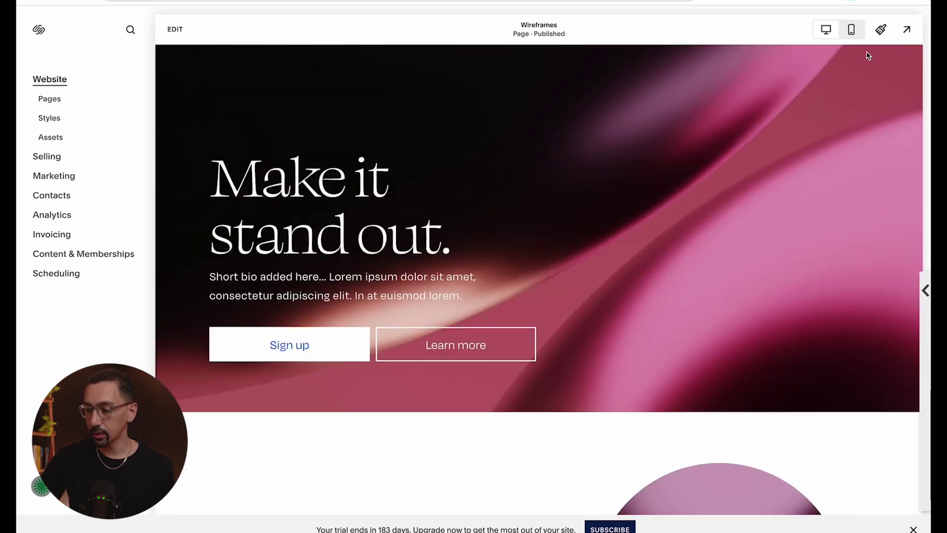
# Browse the sans-serif font packs in Site Styles
pyautogui.click(881, 32)
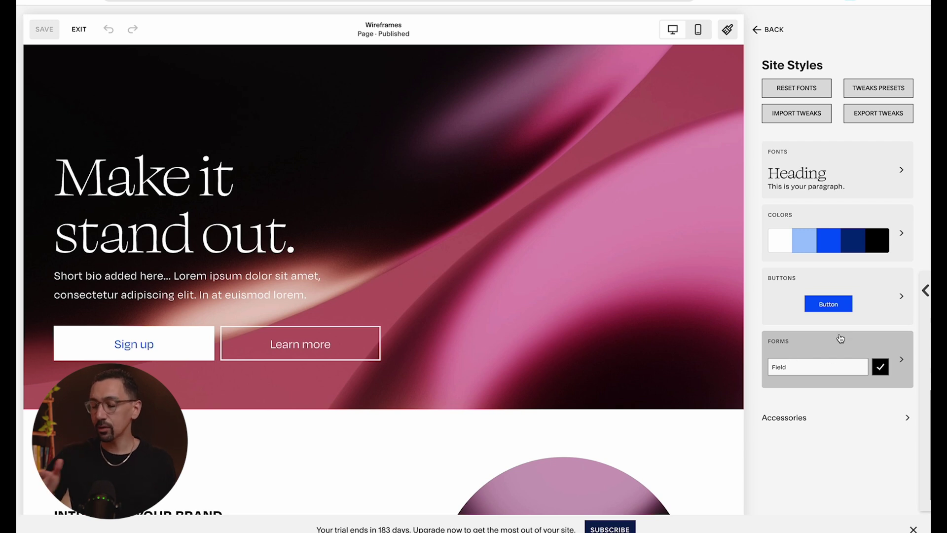
pyautogui.click(845, 188)
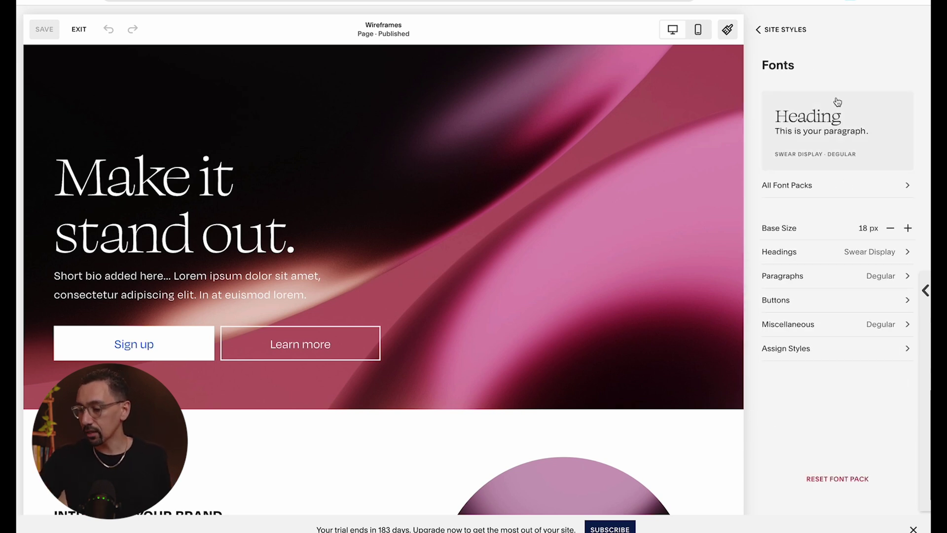
pyautogui.click(818, 110)
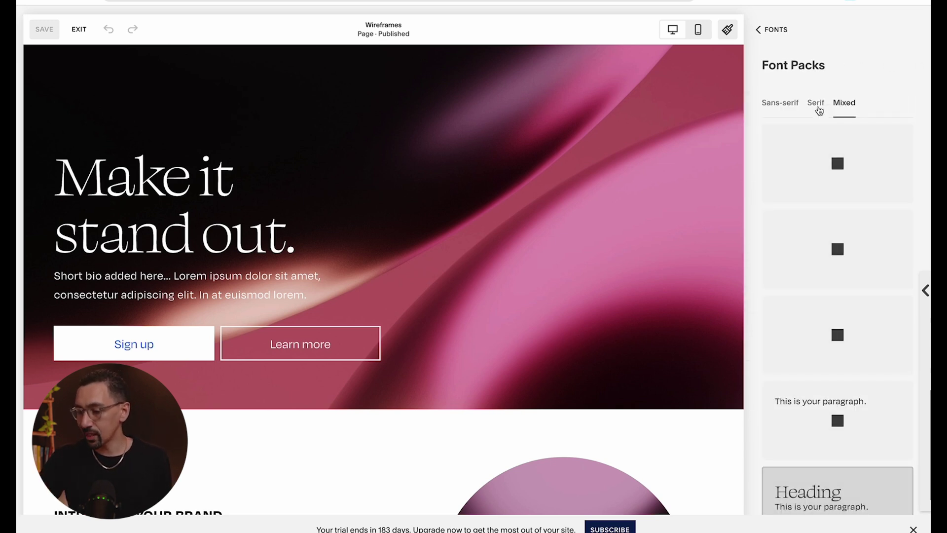
pyautogui.click(775, 104)
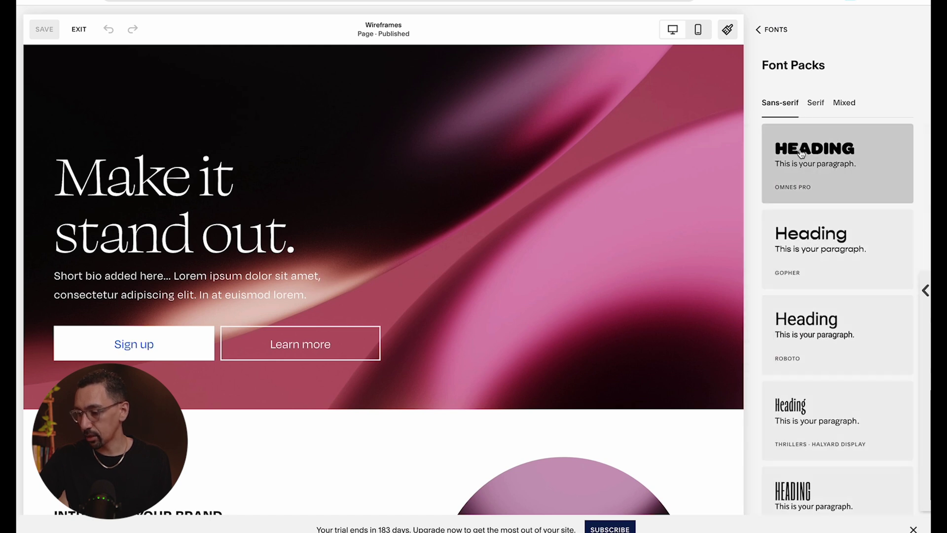
pyautogui.scroll(-12, 817, 252)
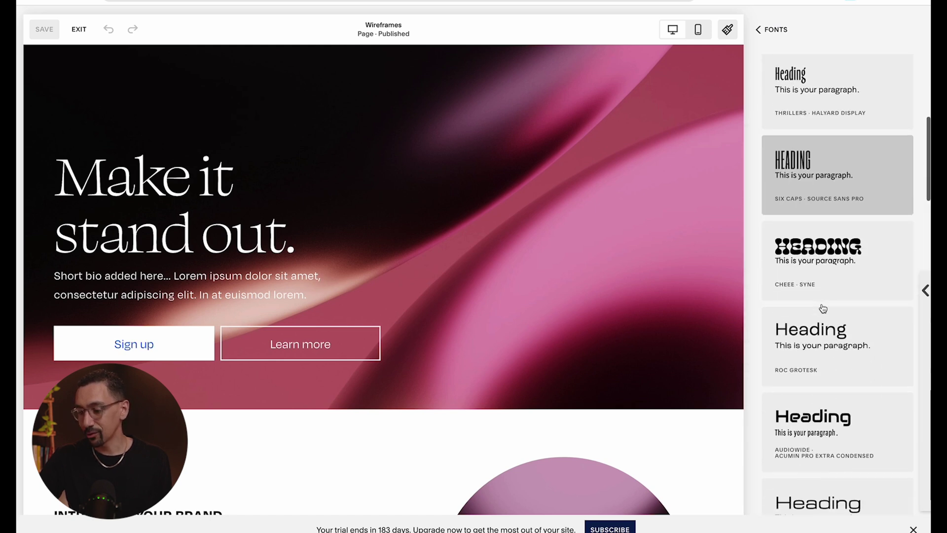
pyautogui.scroll(-7, 822, 307)
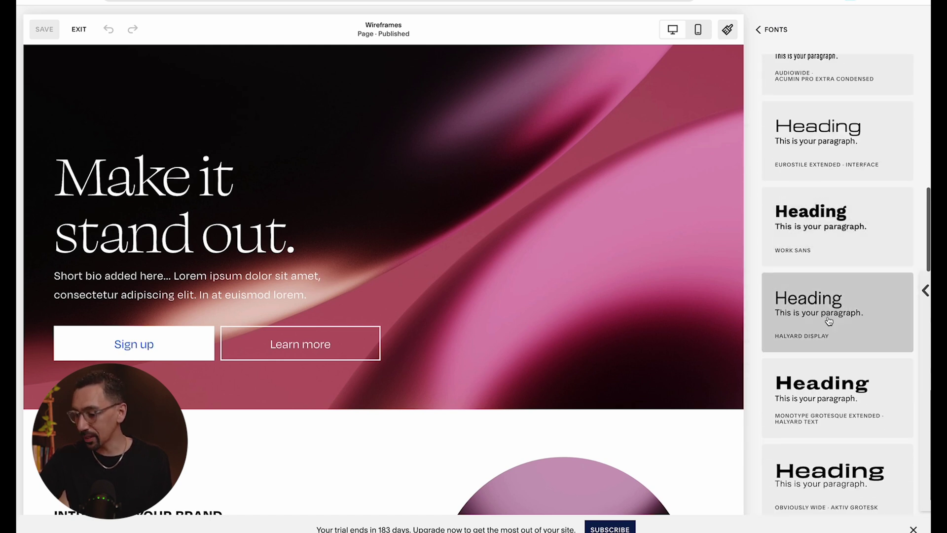
pyautogui.scroll(-3, 839, 361)
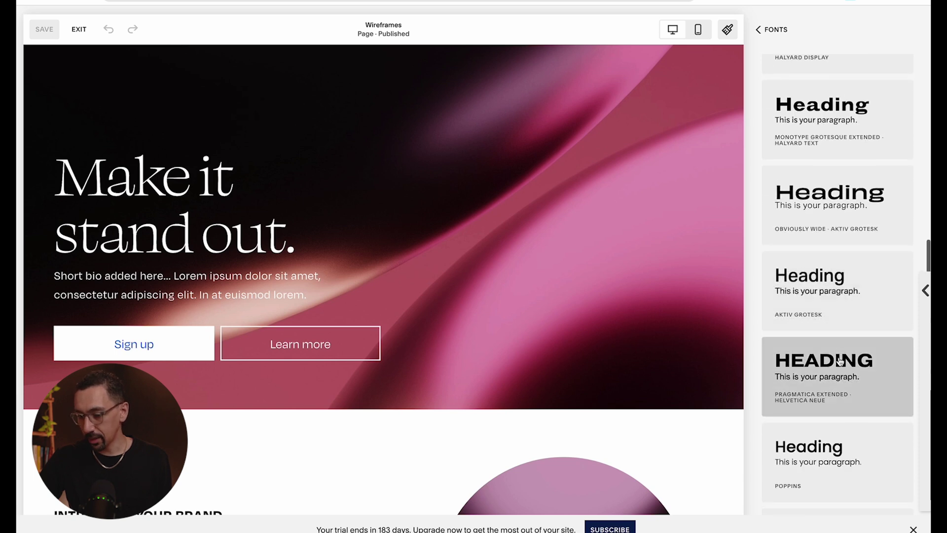
# Exit the editor, go to Design Page Main and reopen the font pack list
pyautogui.click(79, 29)
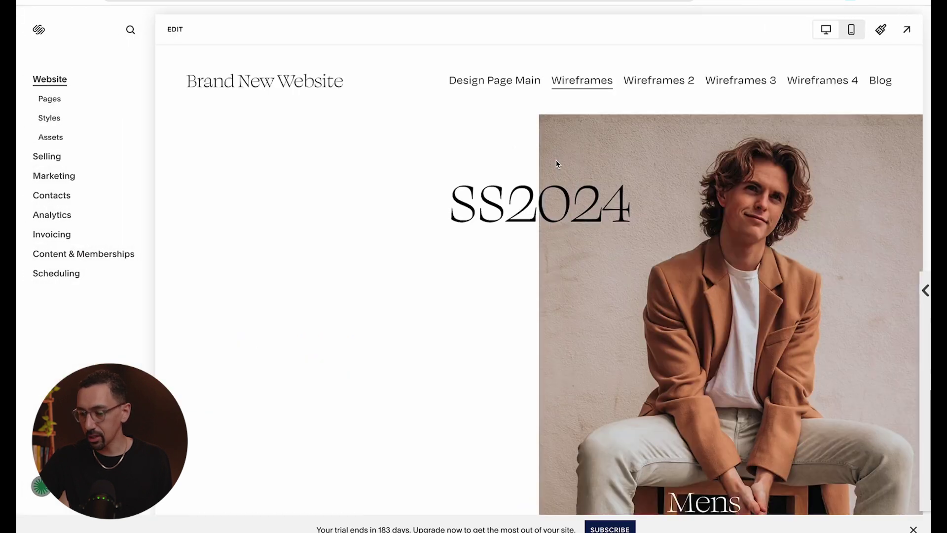
pyautogui.click(496, 81)
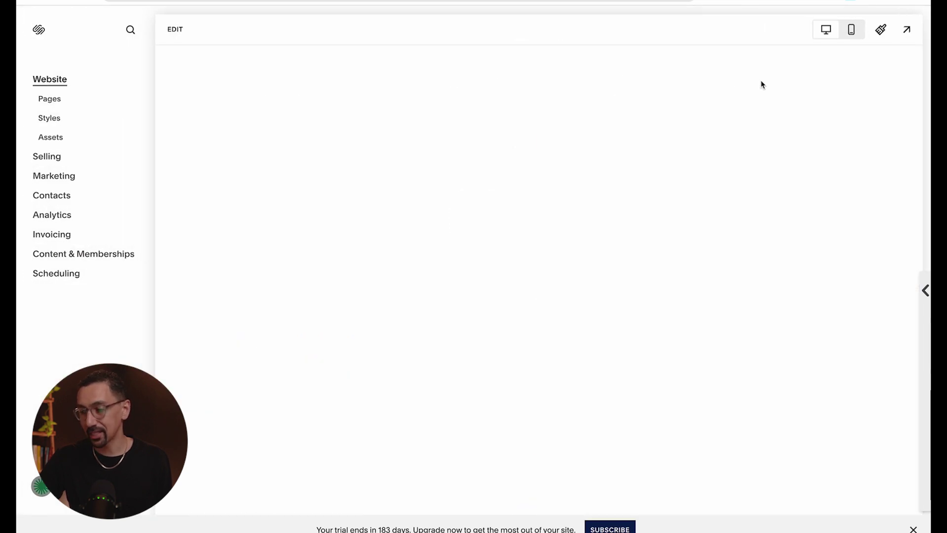
pyautogui.click(881, 29)
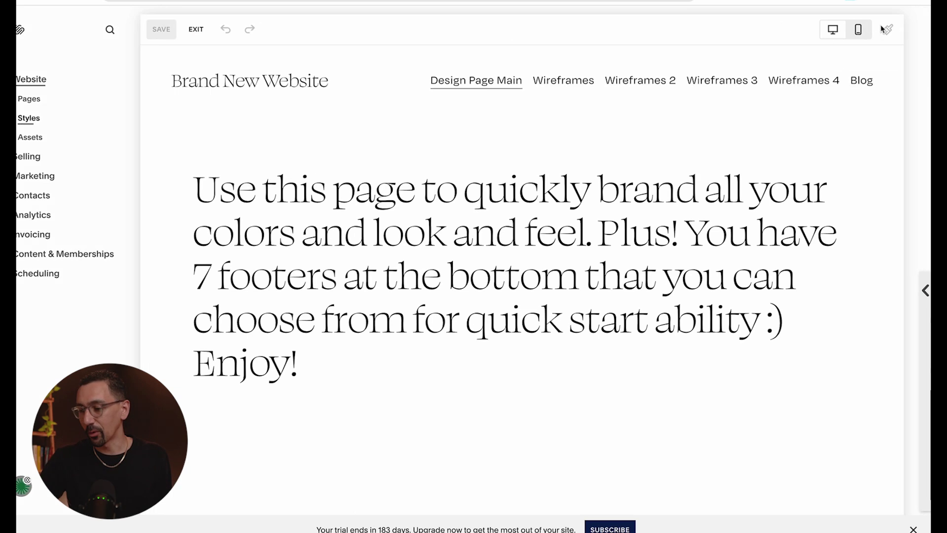
pyautogui.click(846, 134)
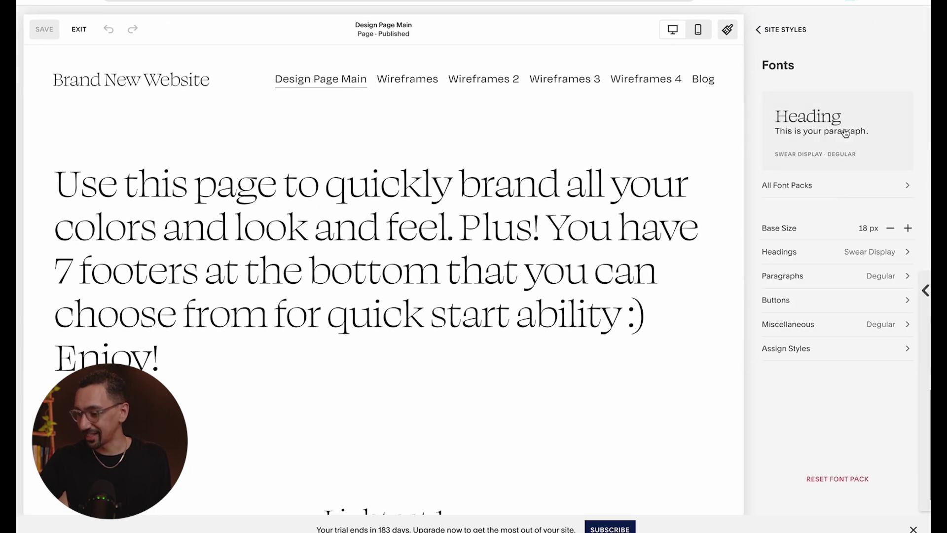
pyautogui.click(820, 118)
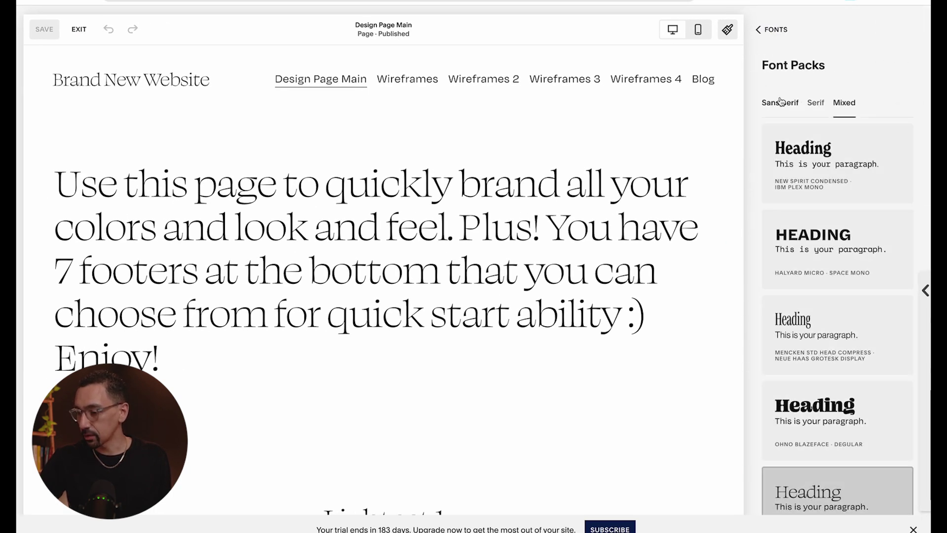
# Apply the Poppins font pack to the whole site
pyautogui.scroll(-15, 828, 222)
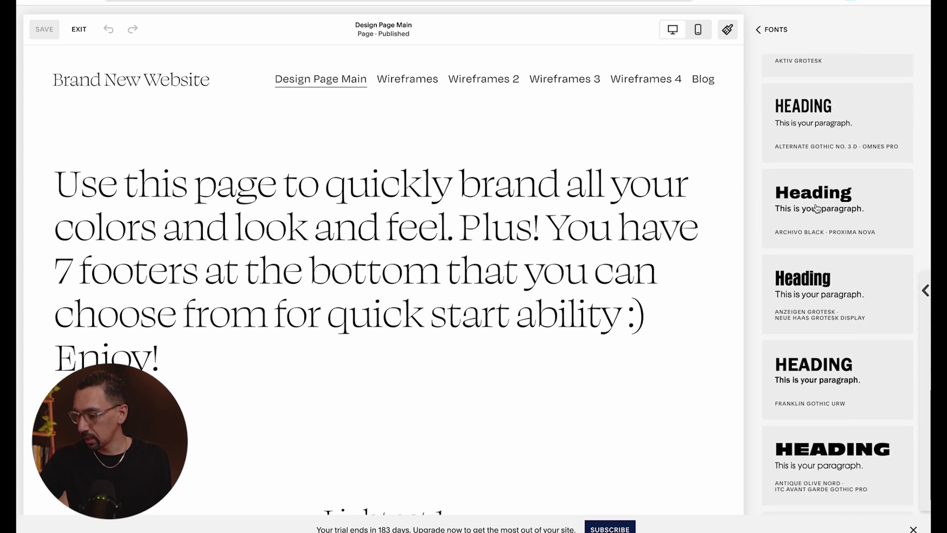
pyautogui.scroll(1, 839, 236)
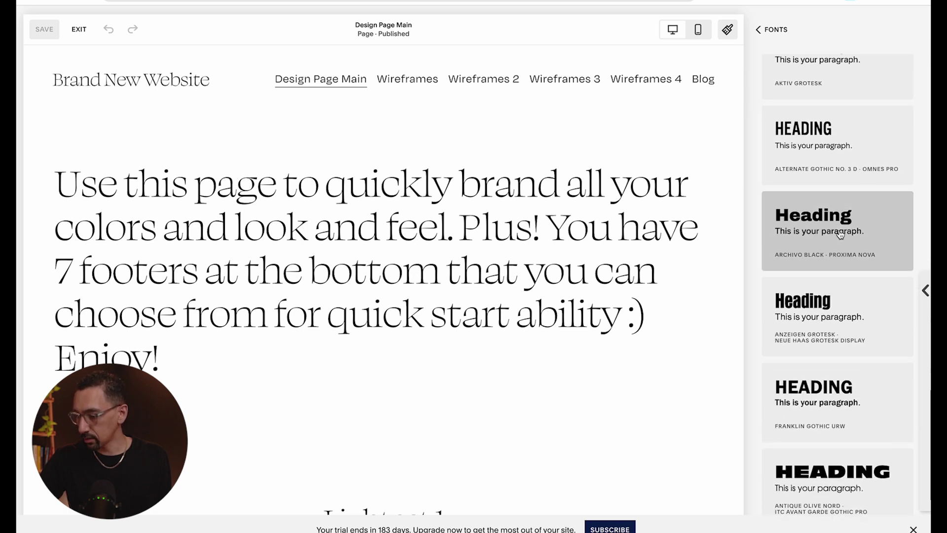
pyautogui.scroll(-5, 840, 236)
pyautogui.scroll(-3, 833, 207)
pyautogui.click(822, 170)
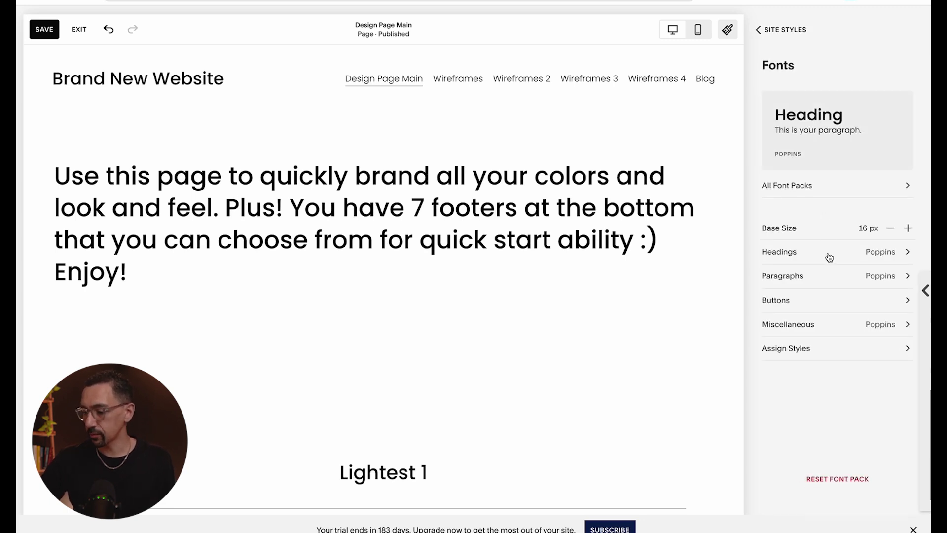
# Set heading weight to 600 and heading letter spacing to -0.04em
pyautogui.click(829, 256)
pyautogui.click(866, 176)
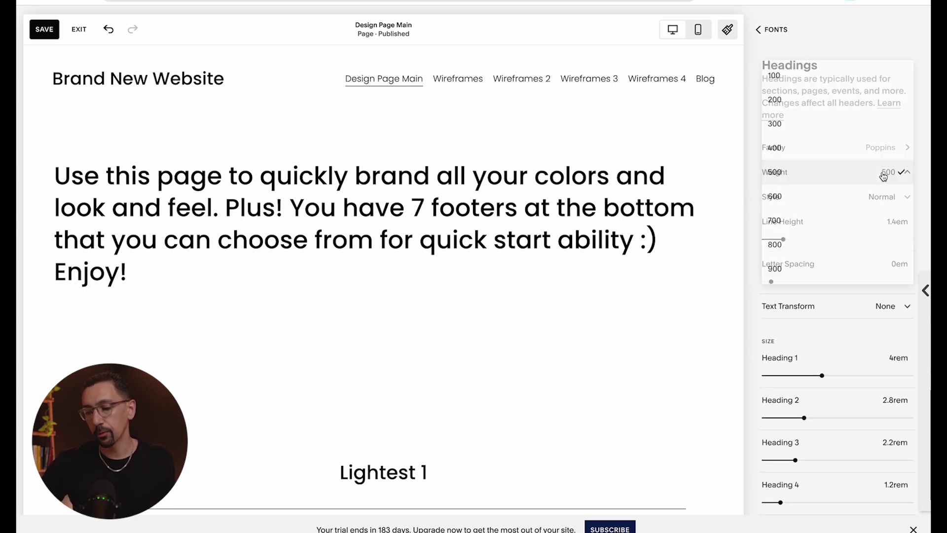
pyautogui.click(847, 195)
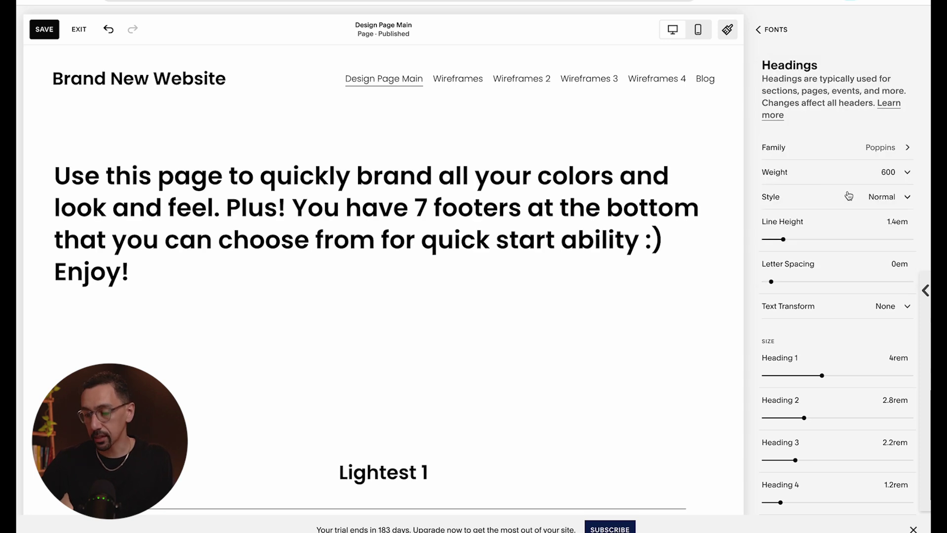
pyautogui.click(894, 261)
pyautogui.press('Down')
pyautogui.press('Down')
pyautogui.press('Down')
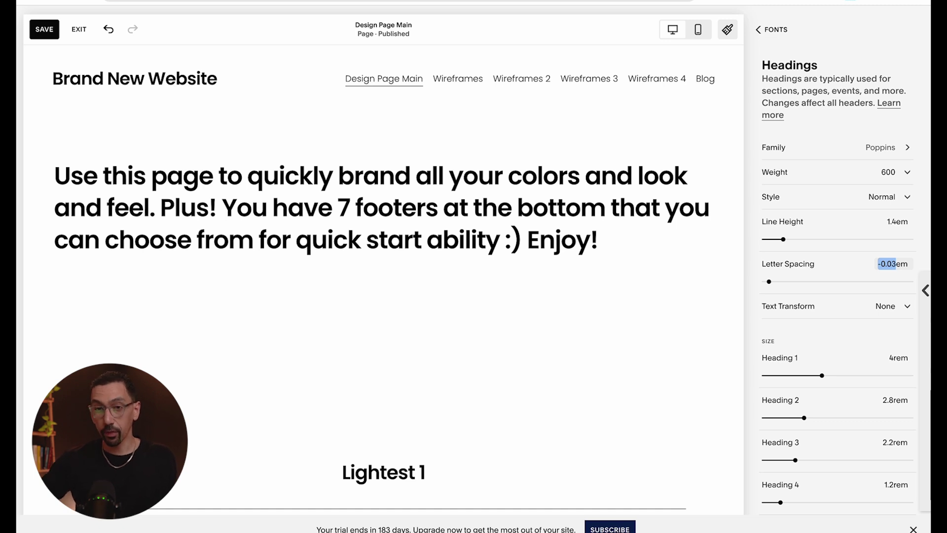
pyautogui.press('Down')
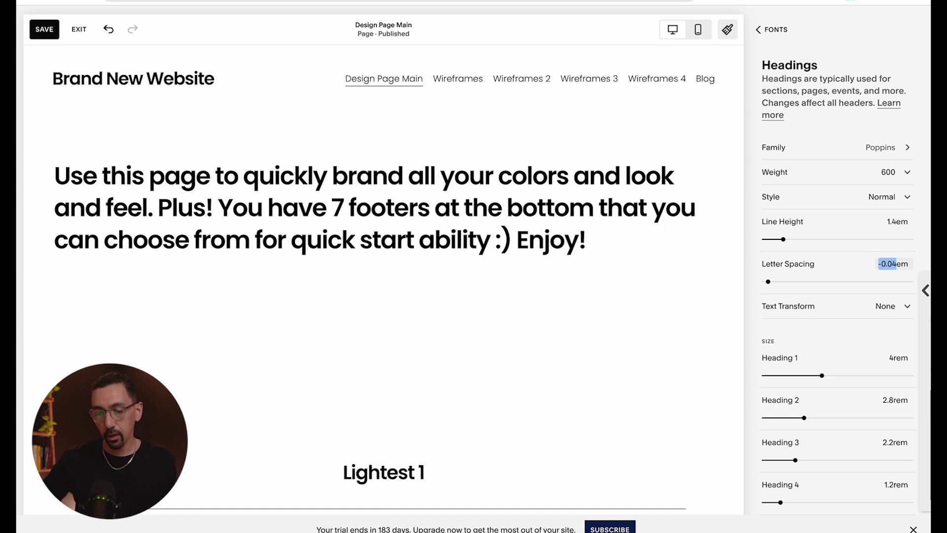
pyautogui.press('Down')
pyautogui.press('Up')
pyautogui.press('Up')
pyautogui.press('Up')
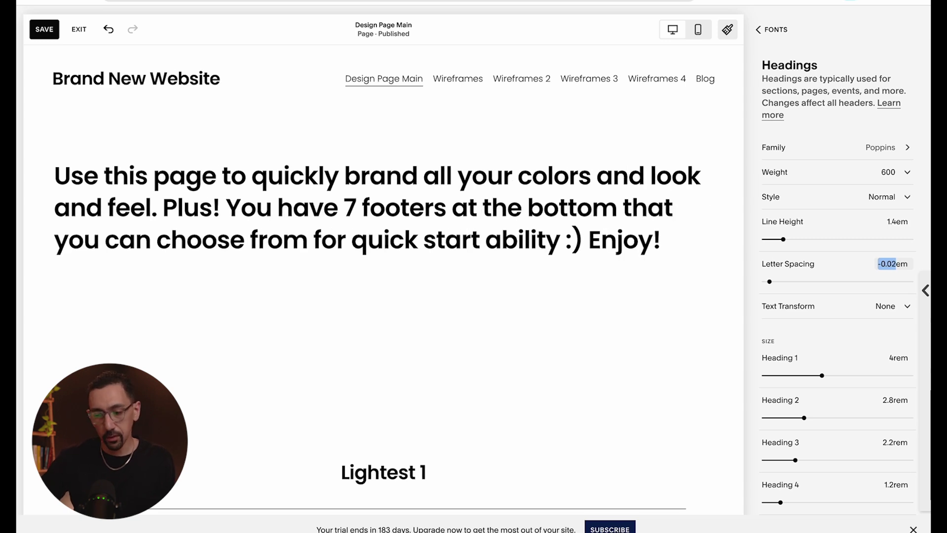
pyautogui.press('Down')
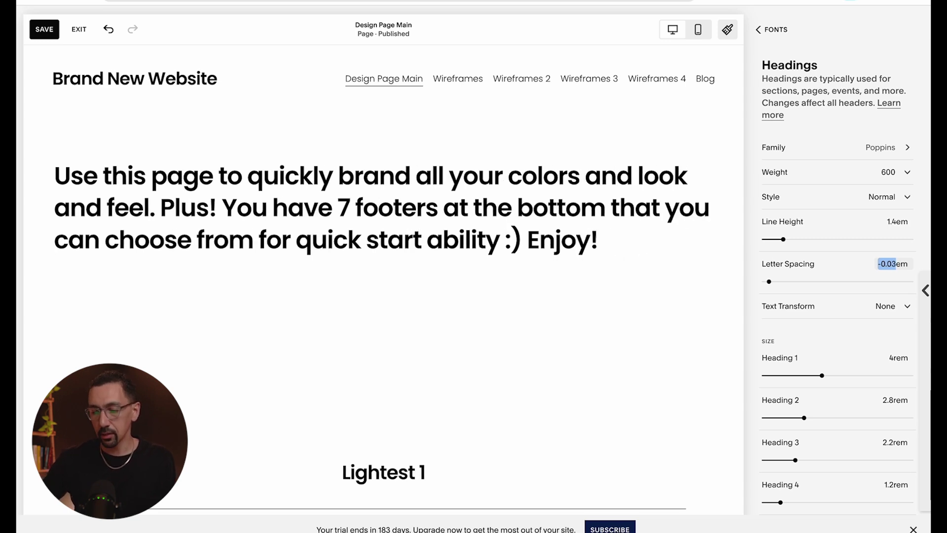
pyautogui.press('Down')
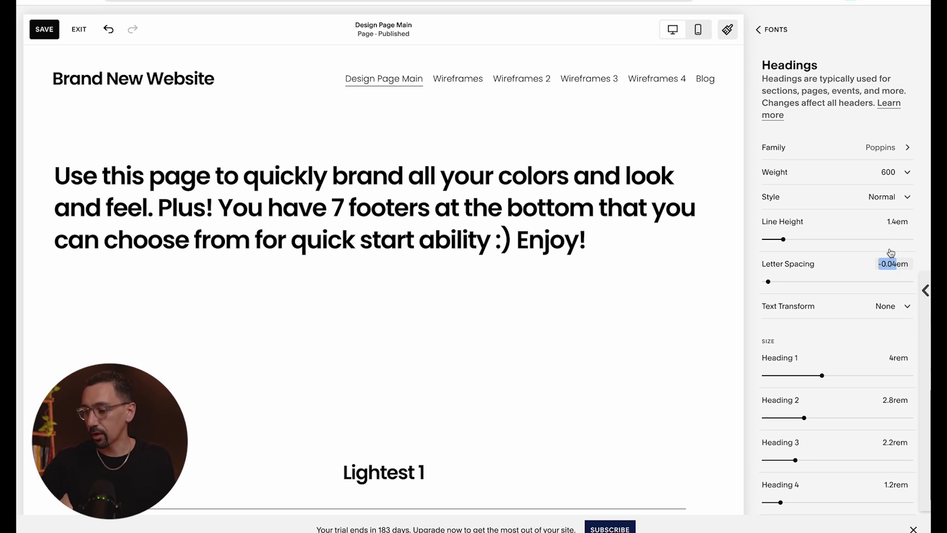
# Set Heading 1–4 sizes to 4.2, 3, 2.4 and 1.1rem
pyautogui.scroll(-2, 854, 302)
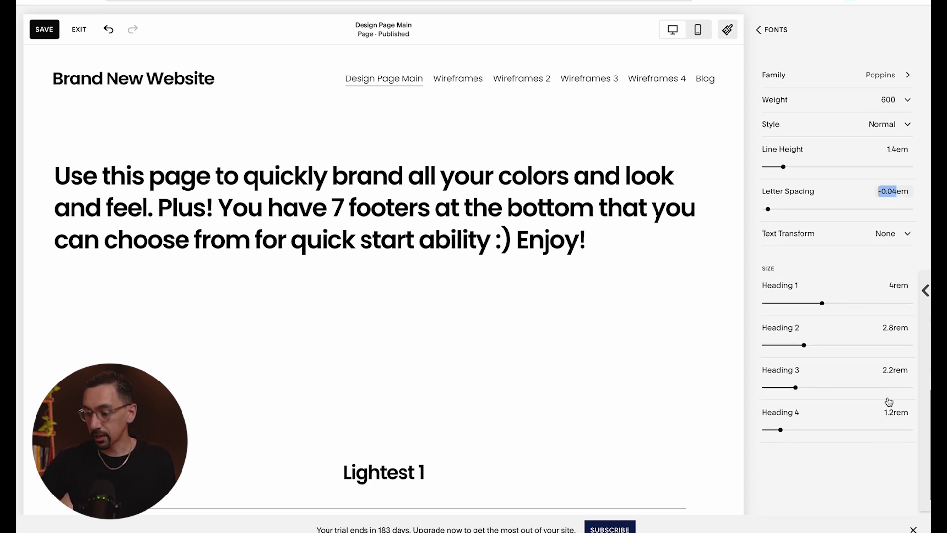
pyautogui.scroll(-8, 522, 281)
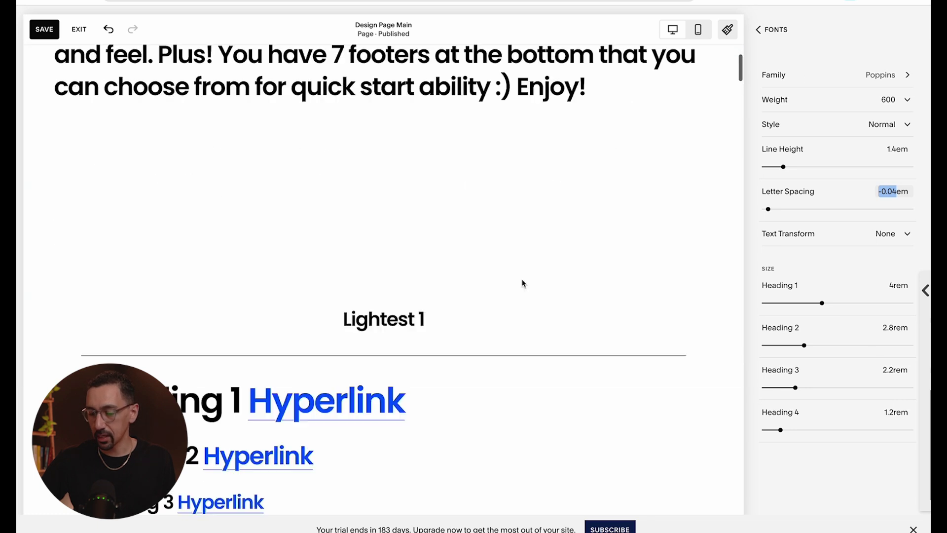
pyautogui.click(893, 286)
pyautogui.write('.2')
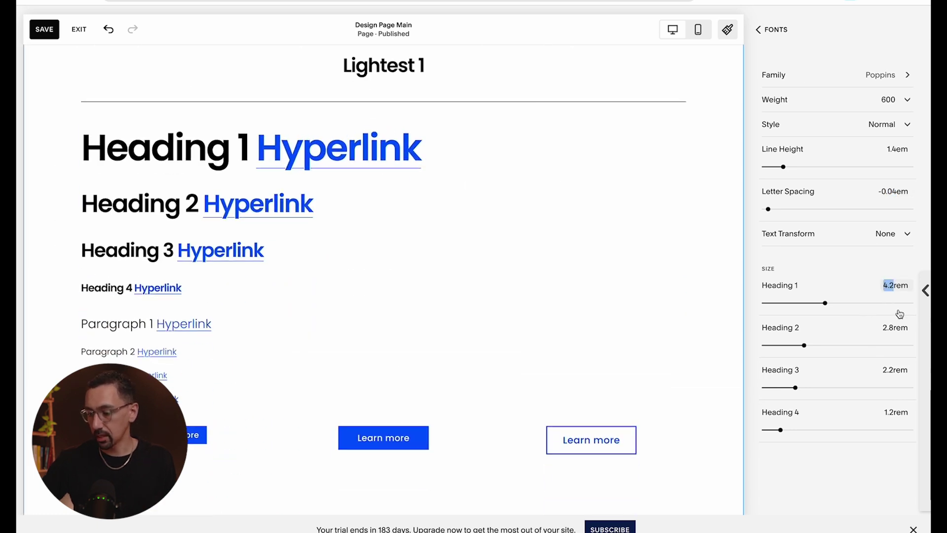
pyautogui.doubleClick(893, 327)
pyautogui.write('3')
pyautogui.doubleClick(891, 364)
pyautogui.write('4')
pyautogui.doubleClick(894, 412)
pyautogui.write('1')
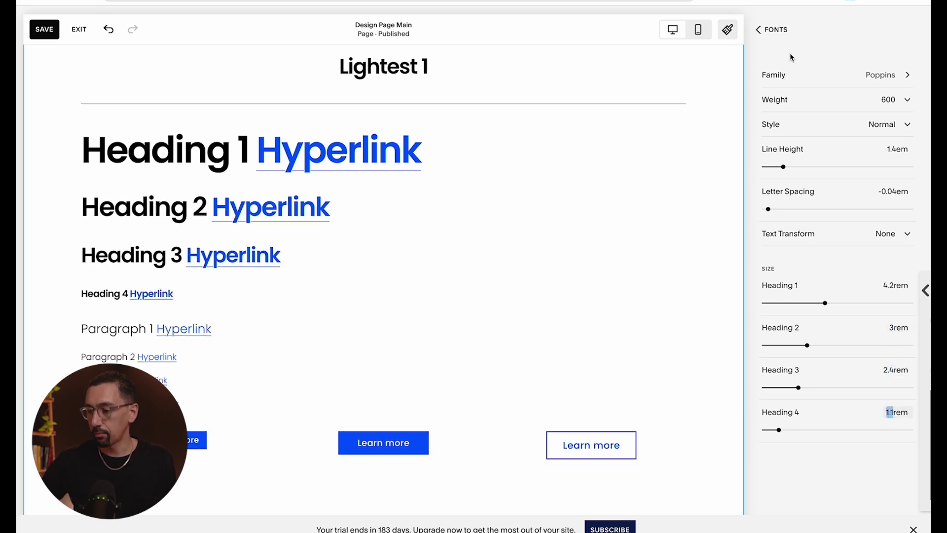
pyautogui.click(778, 31)
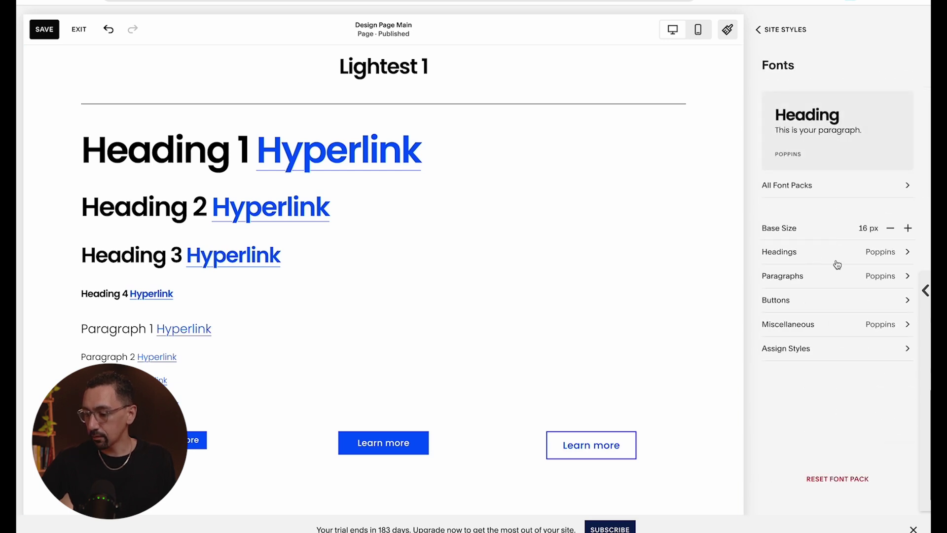
# Set paragraph weight to 400 and paragraph line height to 1.3em
pyautogui.click(830, 283)
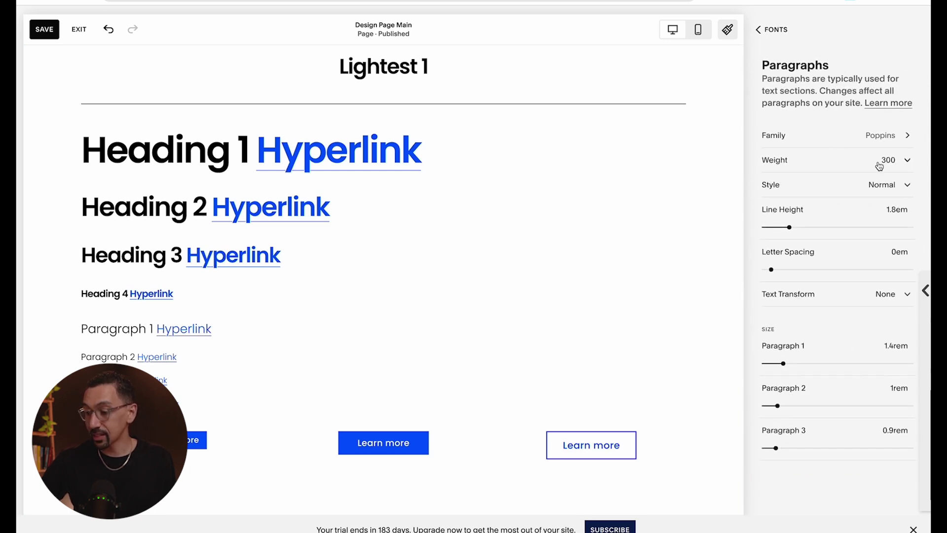
pyautogui.click(868, 161)
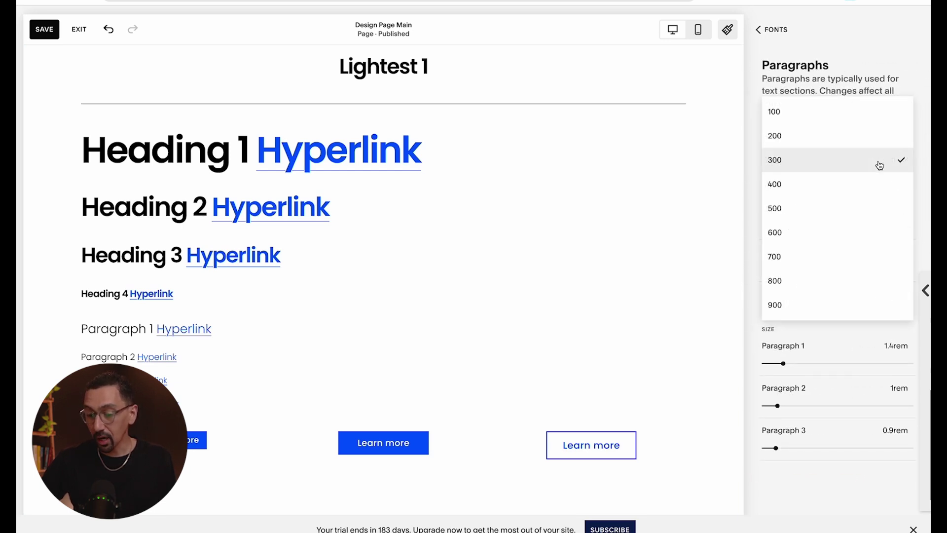
pyautogui.click(823, 190)
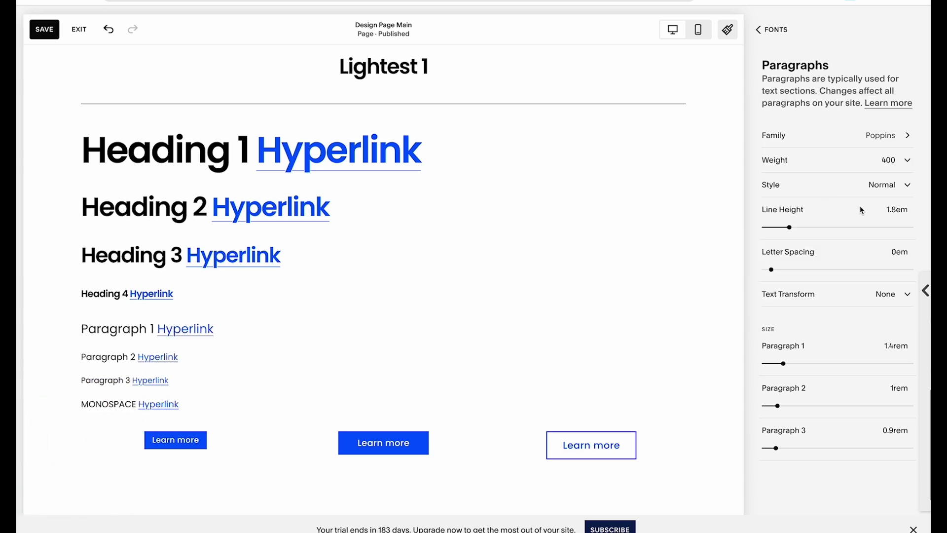
pyautogui.doubleClick(891, 210)
pyautogui.write('1.4')
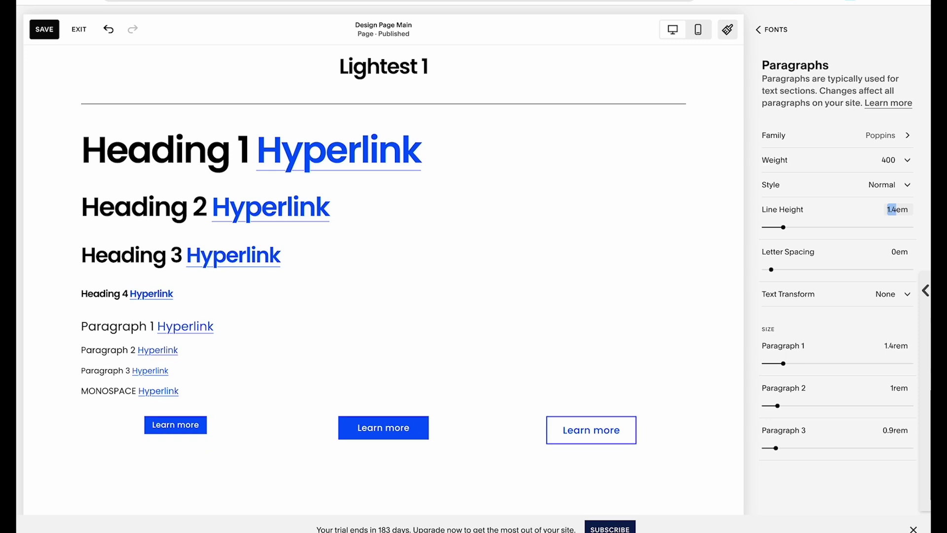
pyautogui.press('Down')
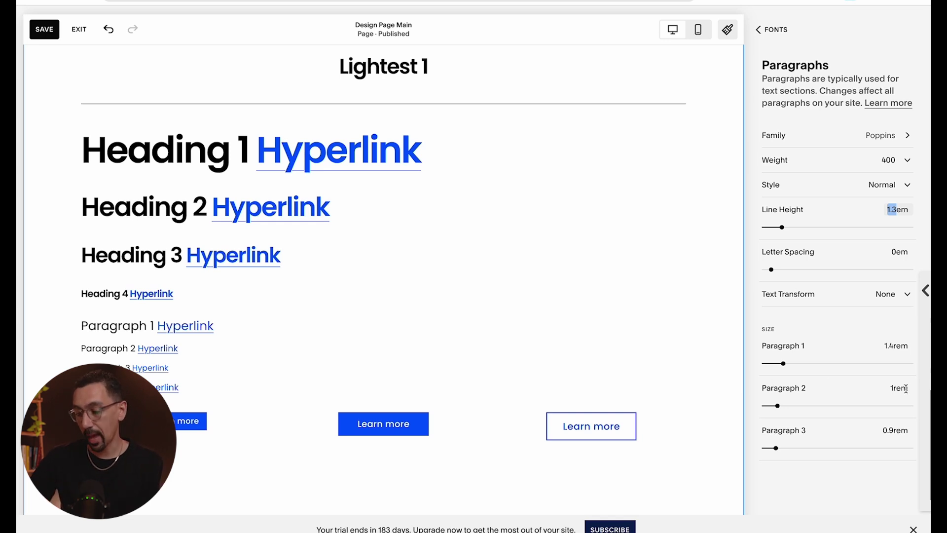
# Increase the base font size from 16 px to 18 px
pyautogui.click(773, 30)
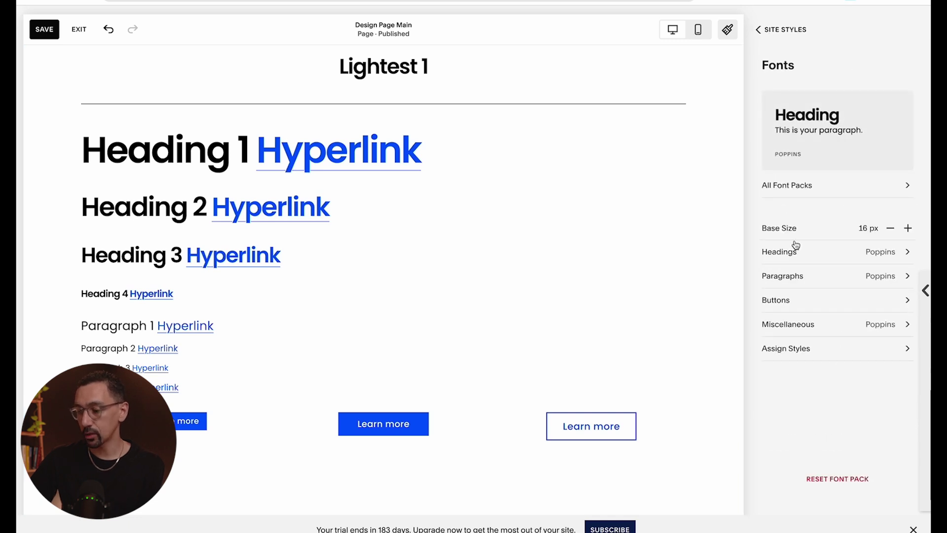
pyautogui.click(908, 228)
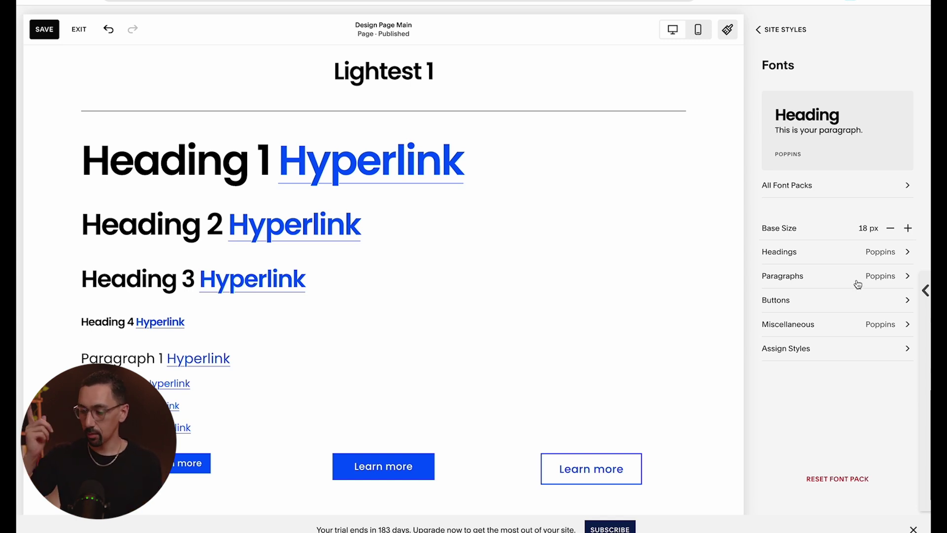
pyautogui.click(786, 32)
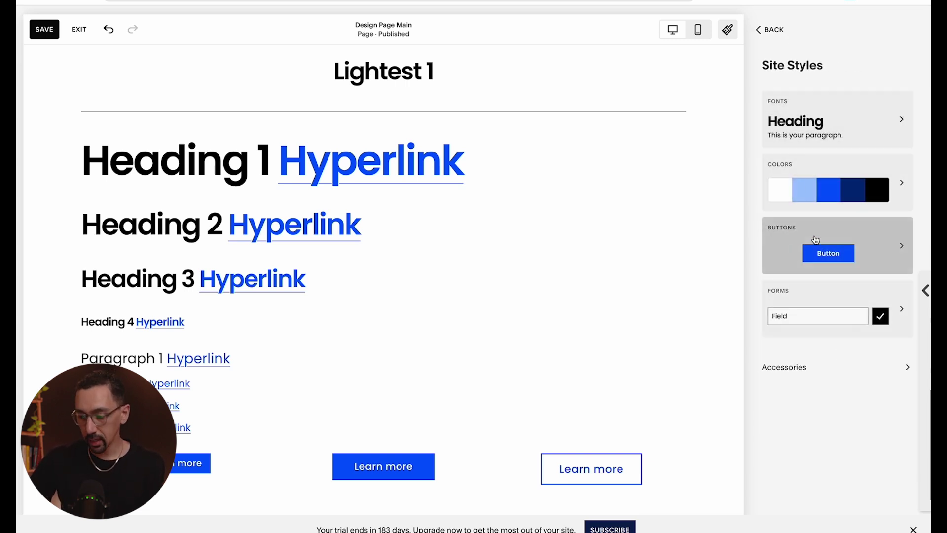
# Open the colour palette editor and inspect the navy and bright blue swatches
pyautogui.click(810, 168)
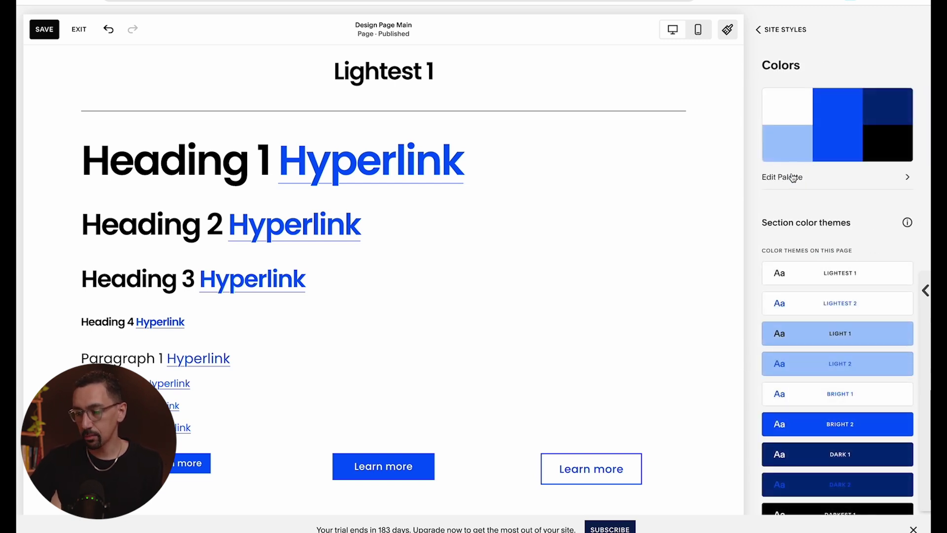
pyautogui.click(788, 178)
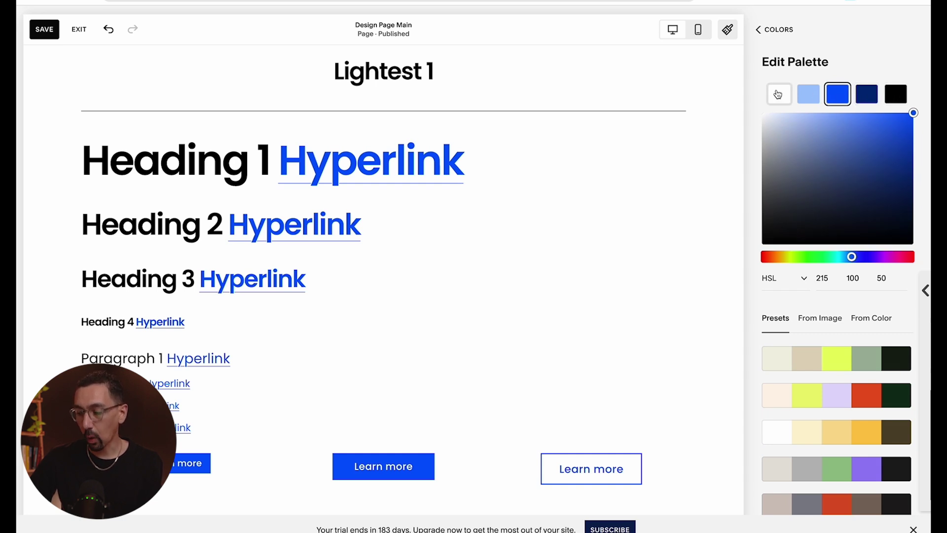
pyautogui.click(762, 30)
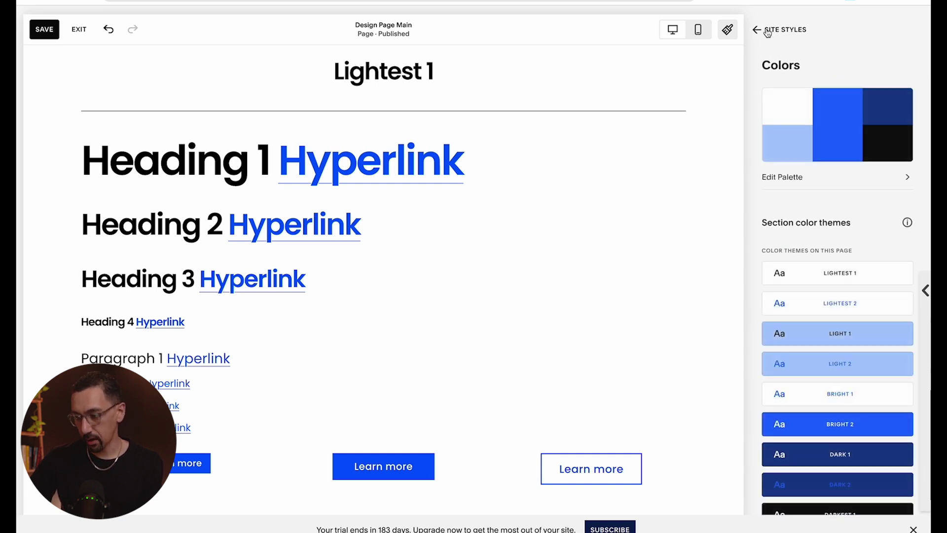
pyautogui.click(841, 128)
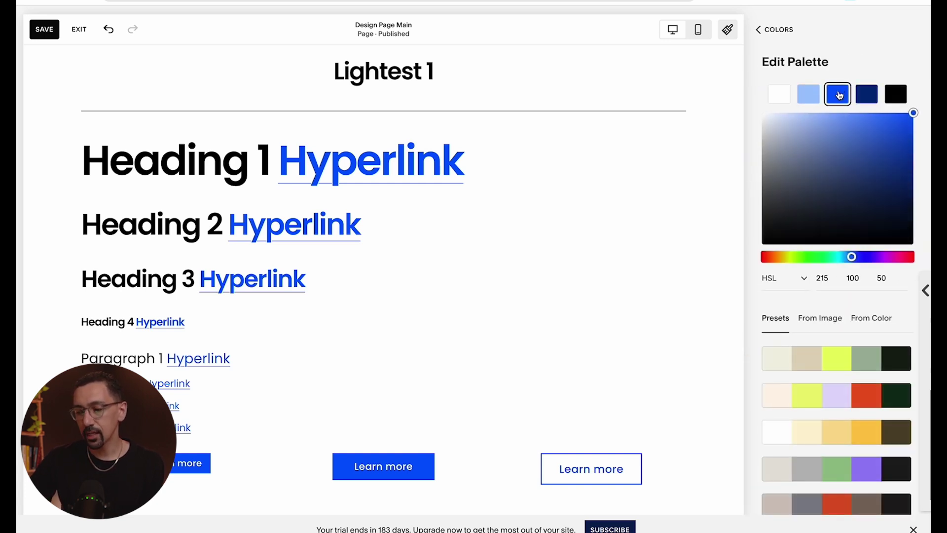
pyautogui.click(871, 99)
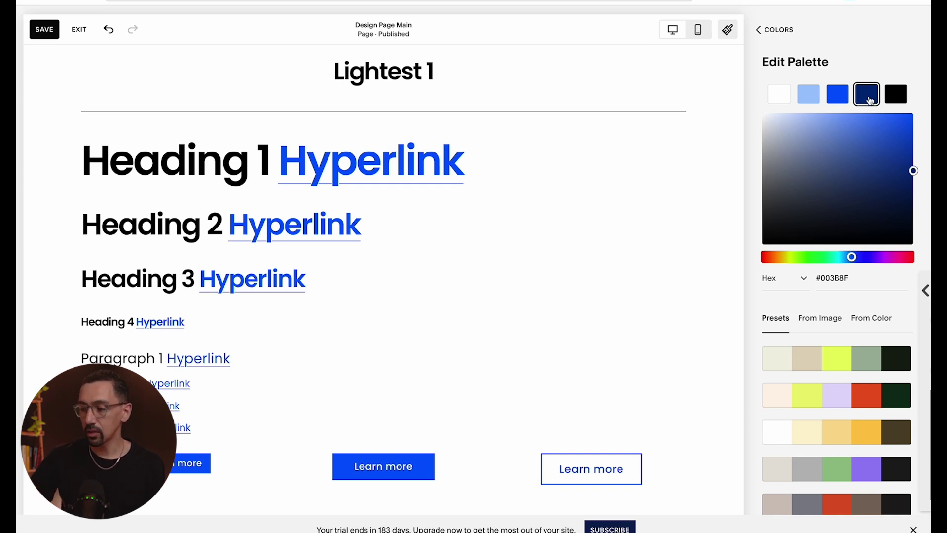
pyautogui.click(842, 100)
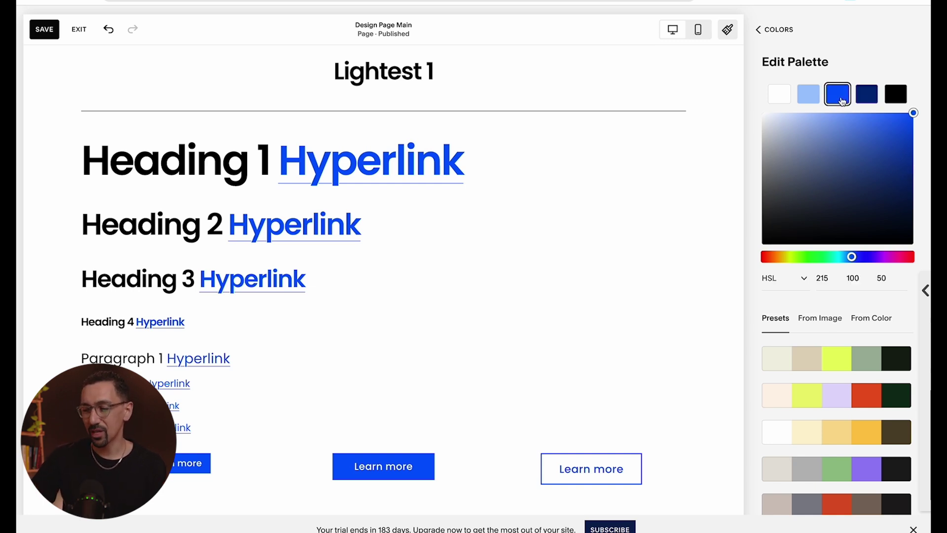
# Lighten the light blue palette colour to pale blue #EEF5FF
pyautogui.click(811, 98)
pyautogui.scroll(-8, 532, 298)
pyautogui.scroll(-15, 532, 298)
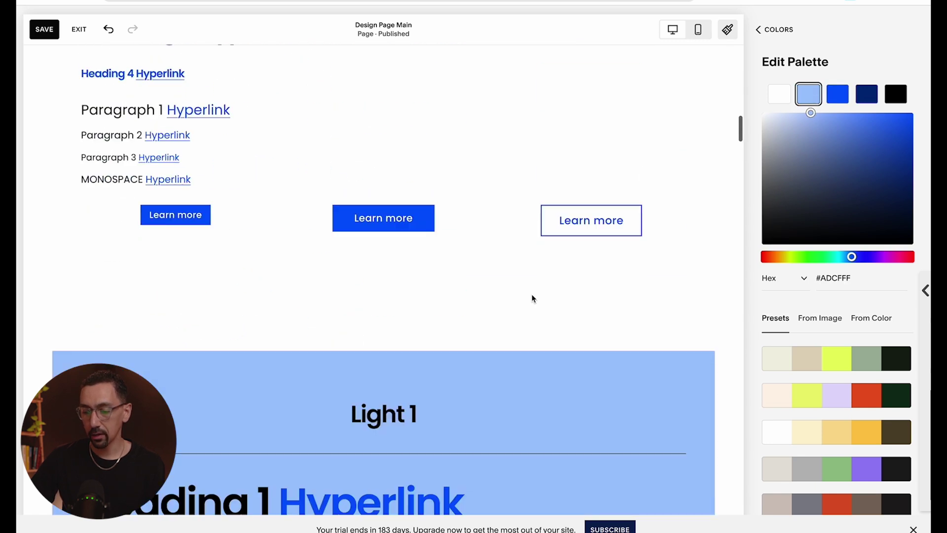
pyautogui.scroll(-8, 187, 237)
pyautogui.moveTo(811, 143); pyautogui.dragTo(773, 111)
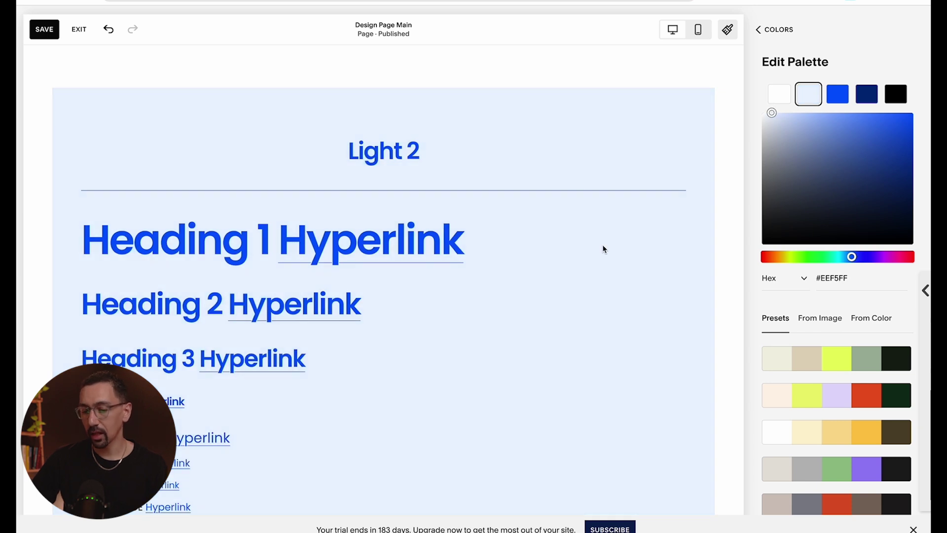
pyautogui.scroll(-1, 603, 249)
pyautogui.scroll(-20, 523, 305)
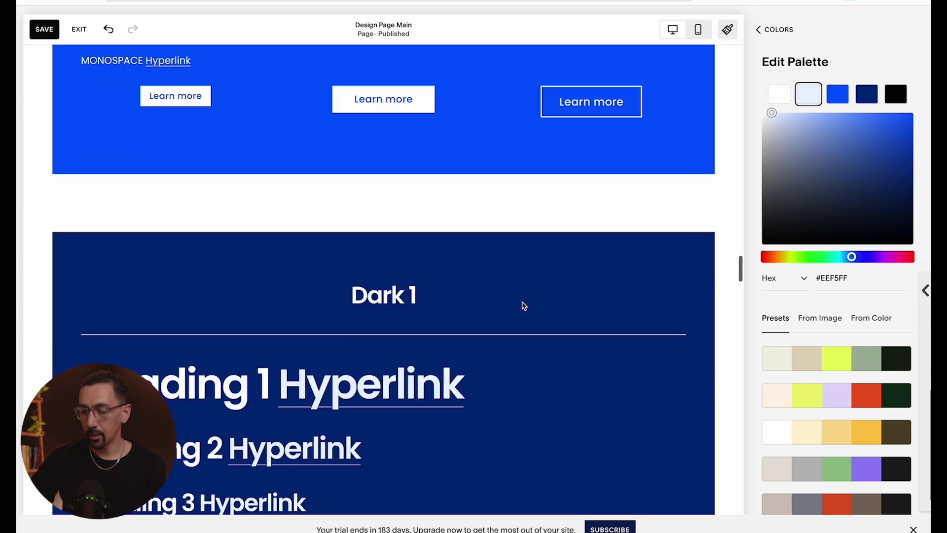
pyautogui.scroll(-5, 524, 306)
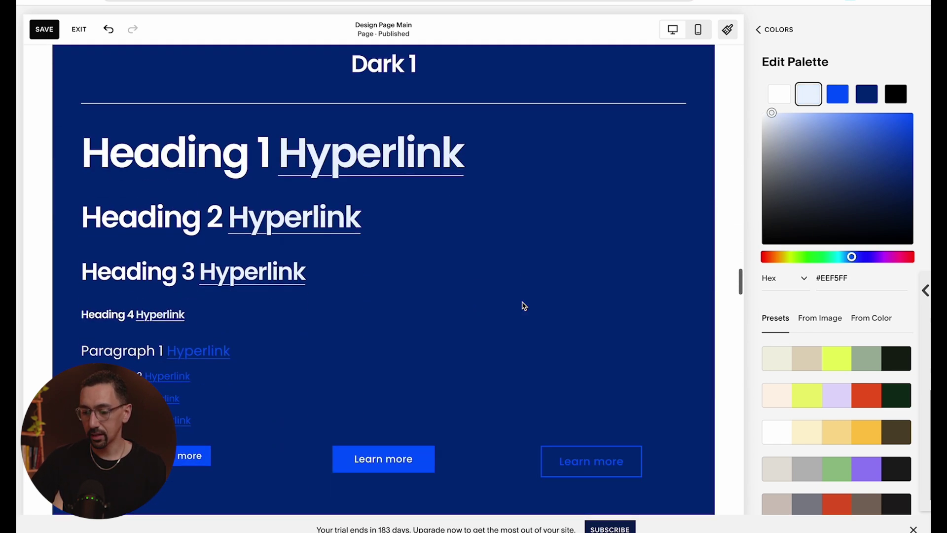
# Return to Colors and review the ten section themes, Lightest 1 through Darkest 2
pyautogui.click(760, 28)
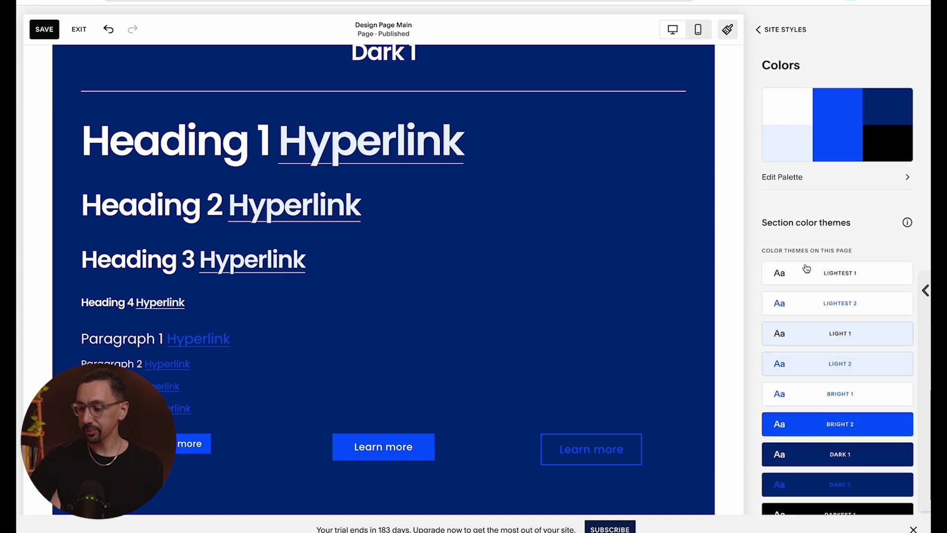
pyautogui.scroll(-2, 806, 268)
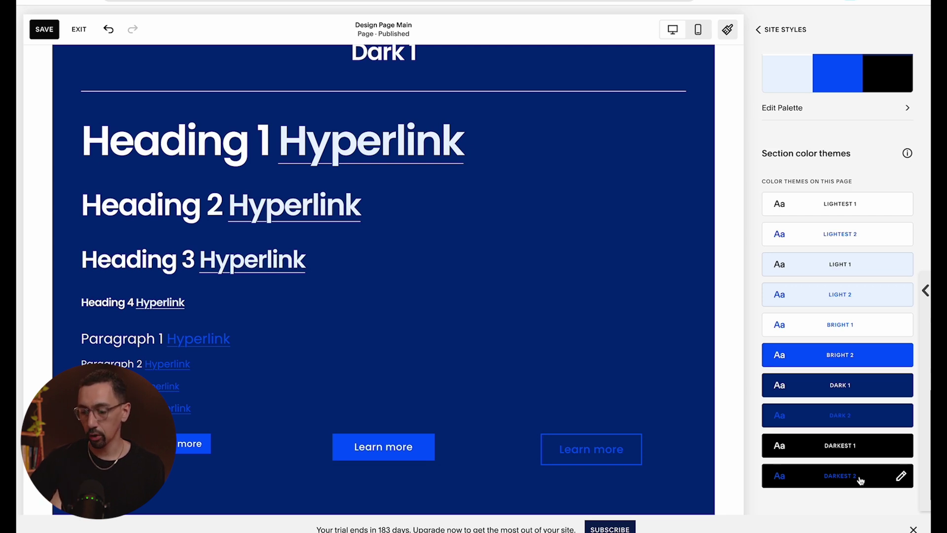
pyautogui.scroll(-20, 445, 328)
pyautogui.scroll(10, 446, 327)
pyautogui.scroll(-10, 447, 329)
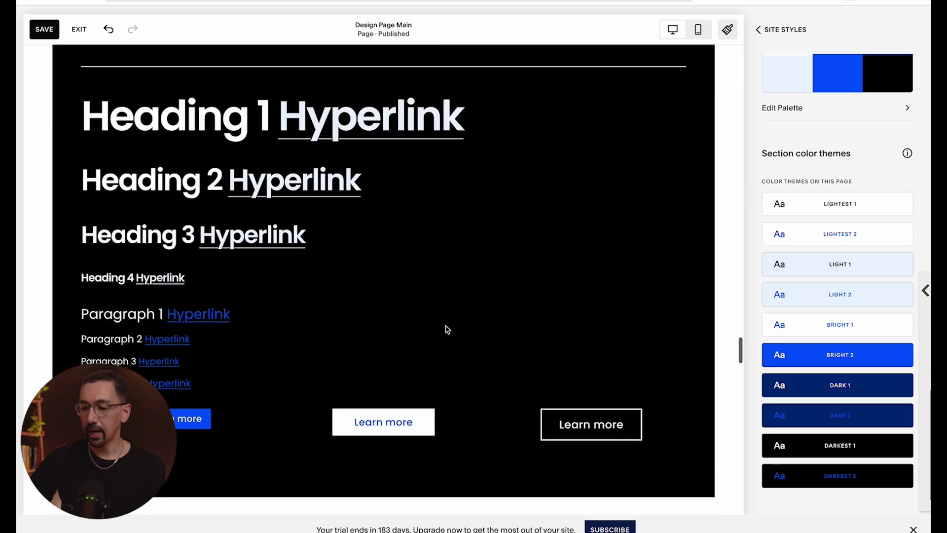
pyautogui.scroll(-10, 447, 330)
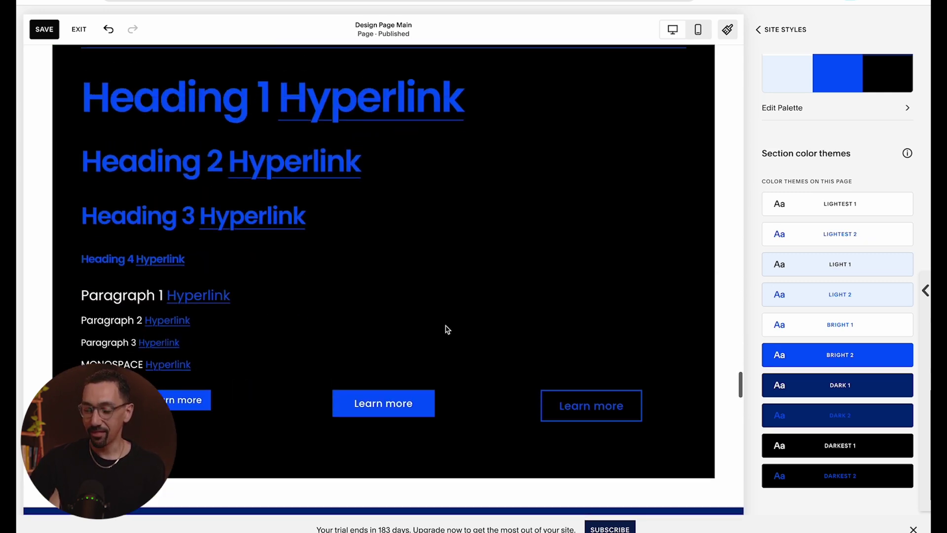
pyautogui.scroll(1, 446, 329)
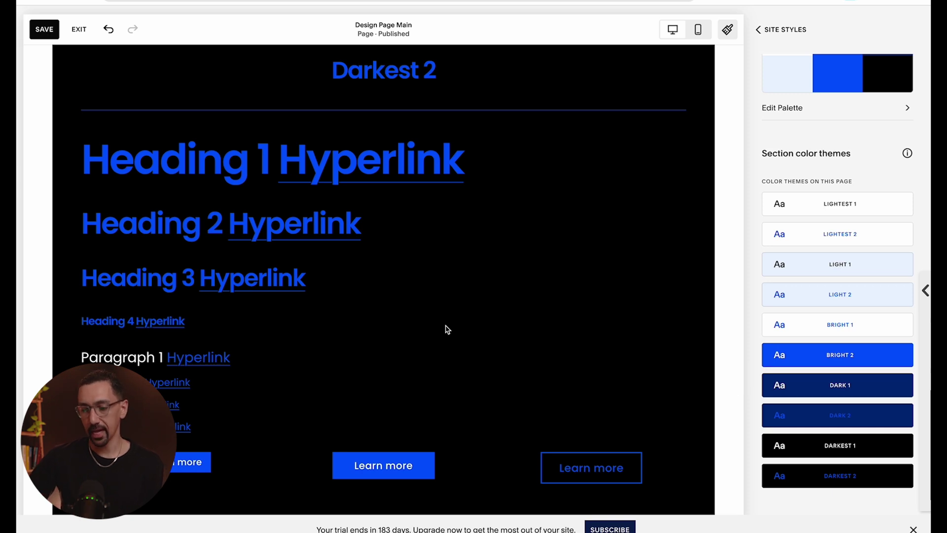
pyautogui.scroll(-1, 408, 348)
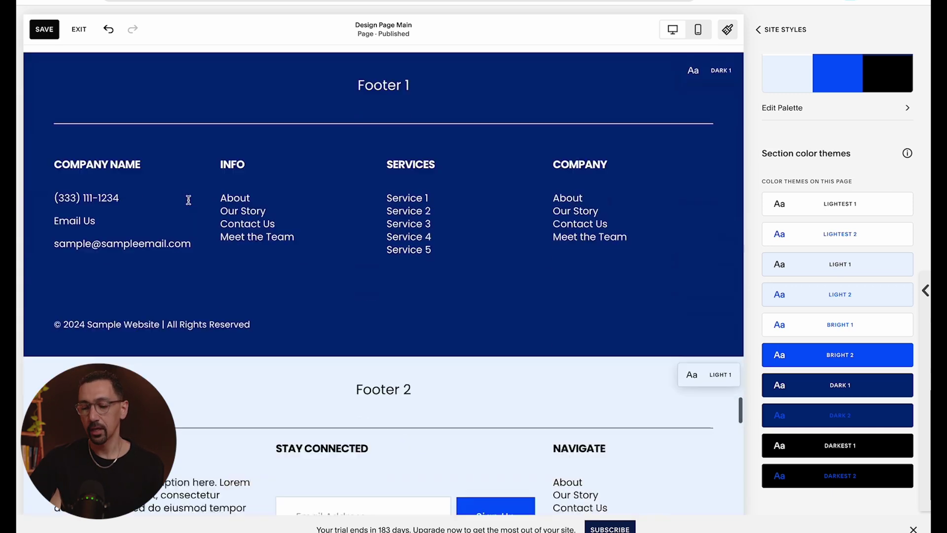
pyautogui.scroll(15, 189, 199)
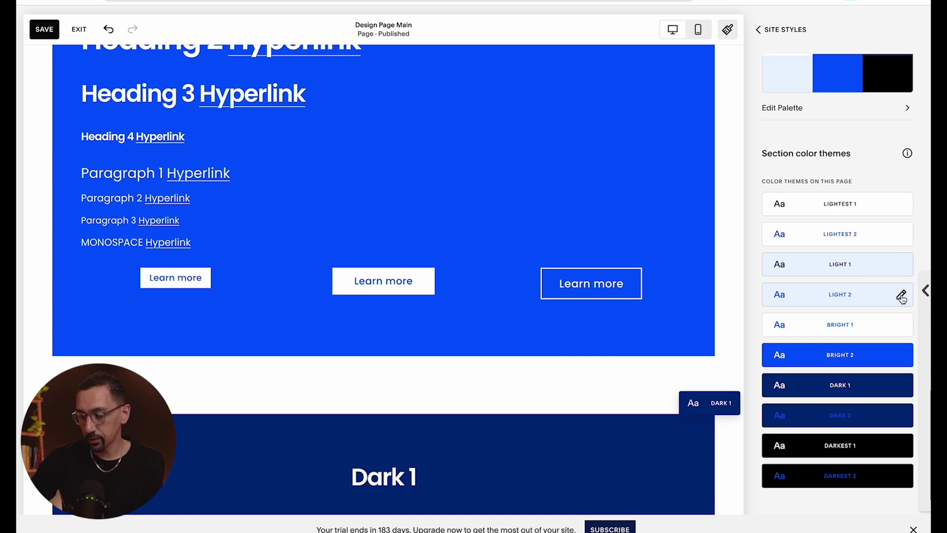
# Inspect the Light 2 colour theme, then go back to the colours list
pyautogui.click(901, 294)
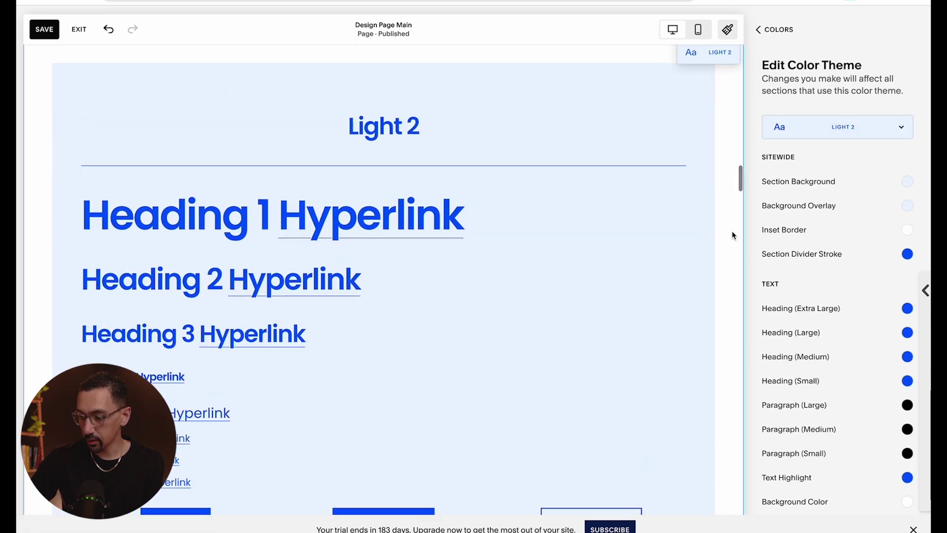
pyautogui.scroll(-2, 848, 283)
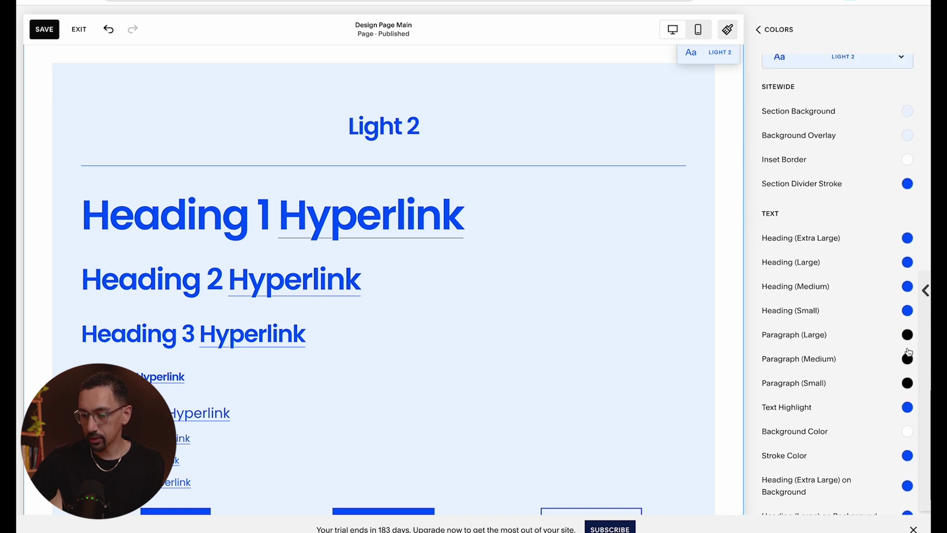
pyautogui.click(770, 30)
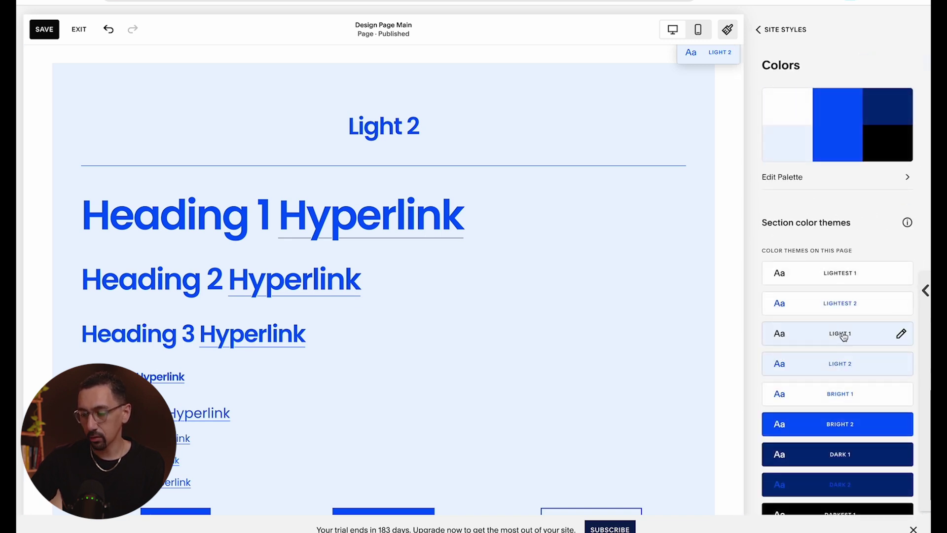
# Change the Light 1 theme's section background to custom light grey #EFEFEF
pyautogui.click(900, 336)
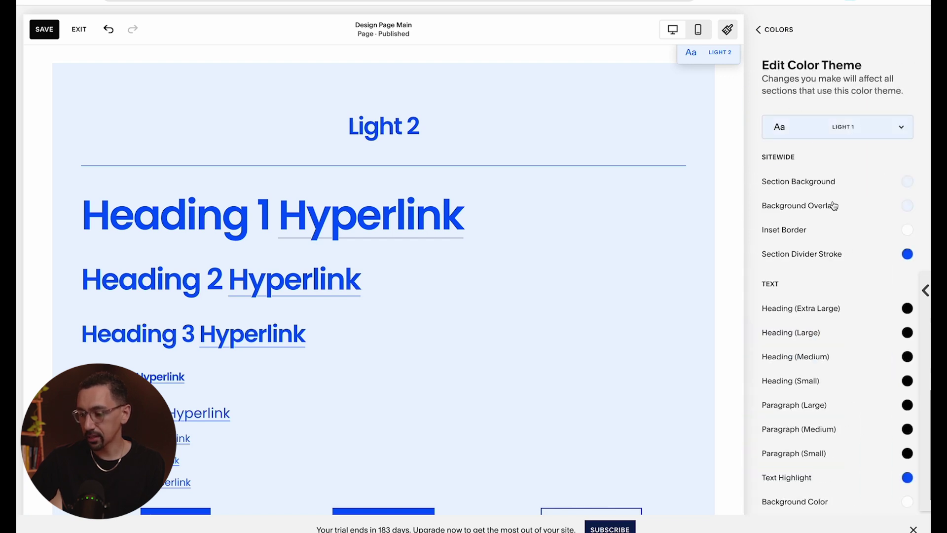
pyautogui.click(908, 183)
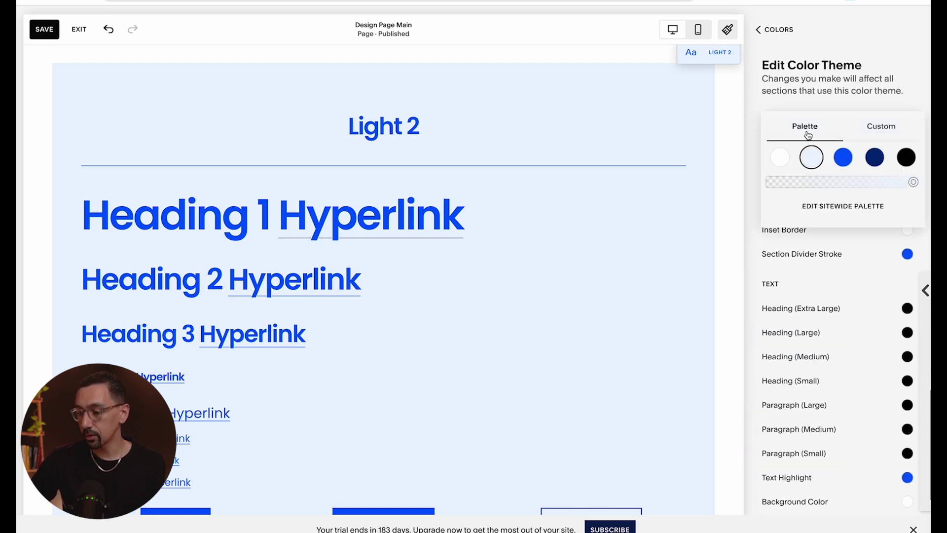
pyautogui.click(867, 137)
pyautogui.moveTo(777, 110); pyautogui.dragTo(754, 108)
pyautogui.scroll(8, 559, 200)
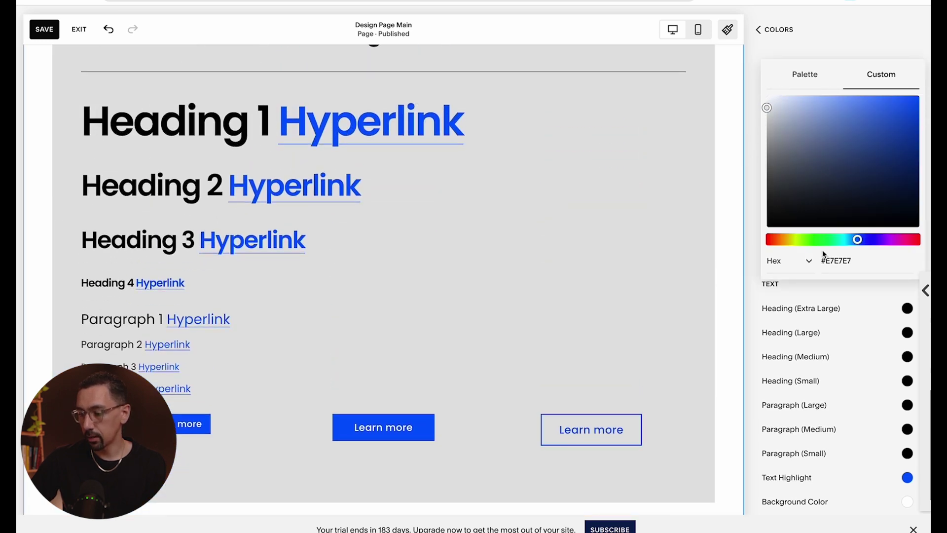
pyautogui.scroll(2, 630, 269)
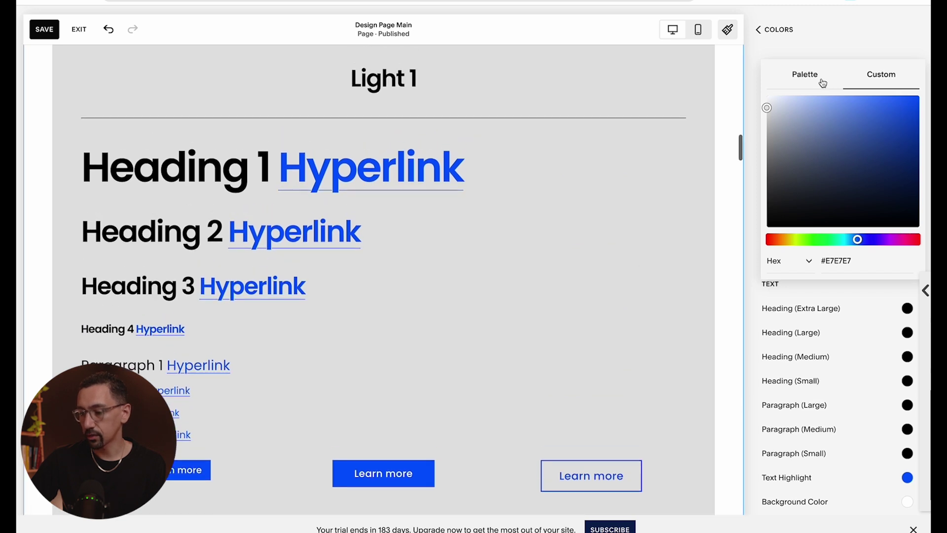
pyautogui.moveTo(778, 105); pyautogui.dragTo(758, 103)
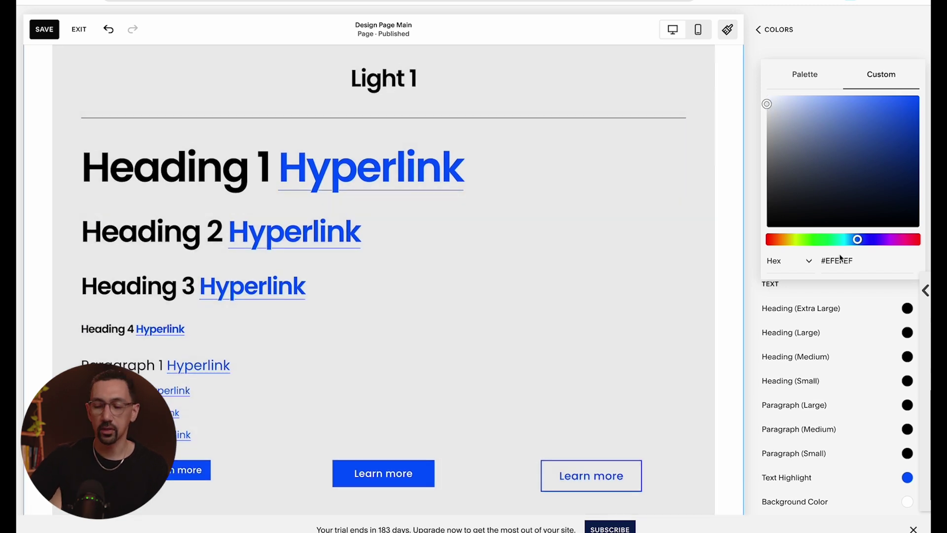
# Close the colour picker and return to the site colours overview
pyautogui.click(841, 34)
pyautogui.click(775, 31)
pyautogui.scroll(9, 467, 214)
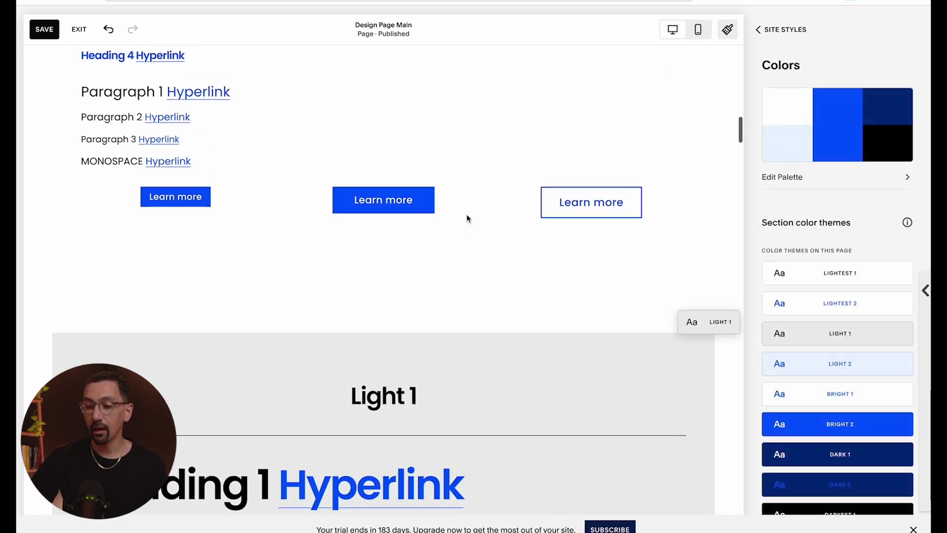
pyautogui.scroll(15, 467, 219)
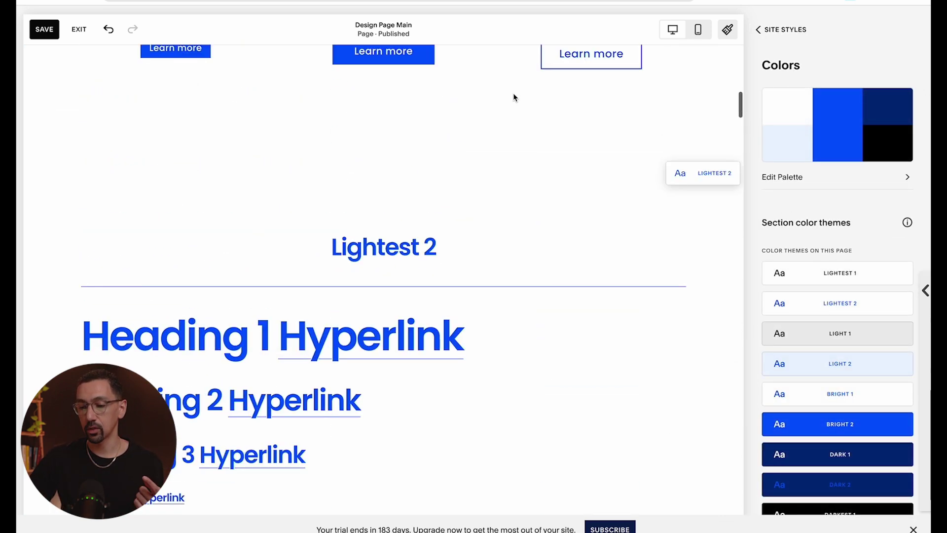
# Scroll through the page to preview the Light 1, Light 2, Bright and Dark section themes
pyautogui.scroll(-15, 451, 137)
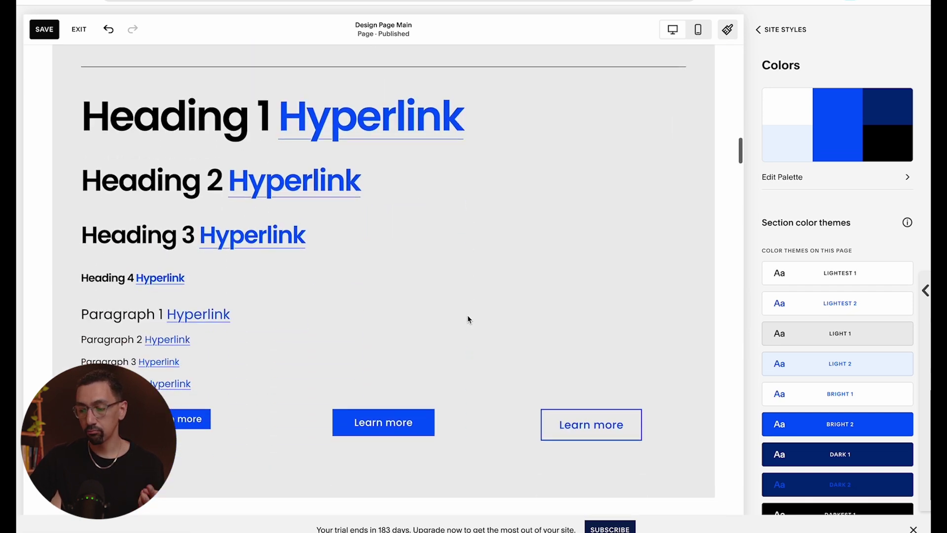
pyautogui.scroll(-15, 467, 319)
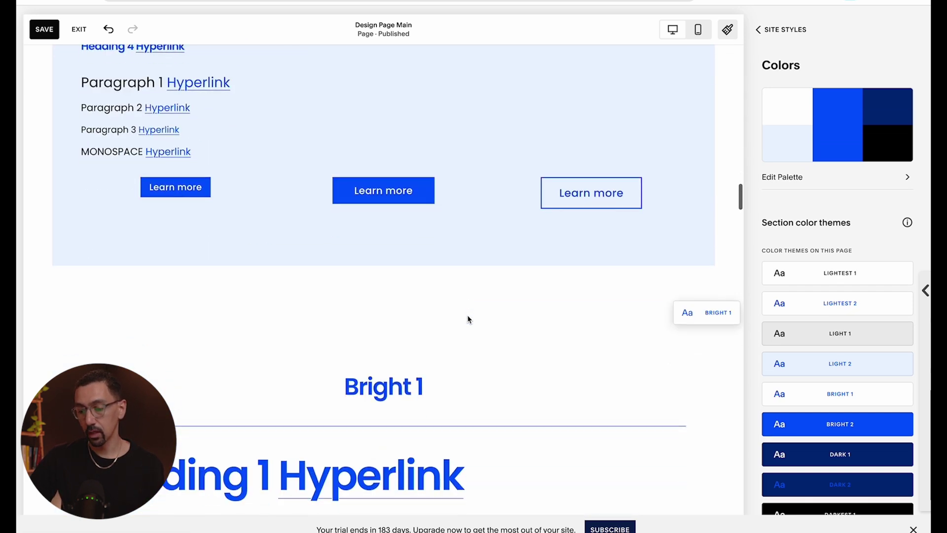
pyautogui.scroll(-6, 467, 318)
pyautogui.scroll(-9, 467, 319)
pyautogui.scroll(-1, 469, 318)
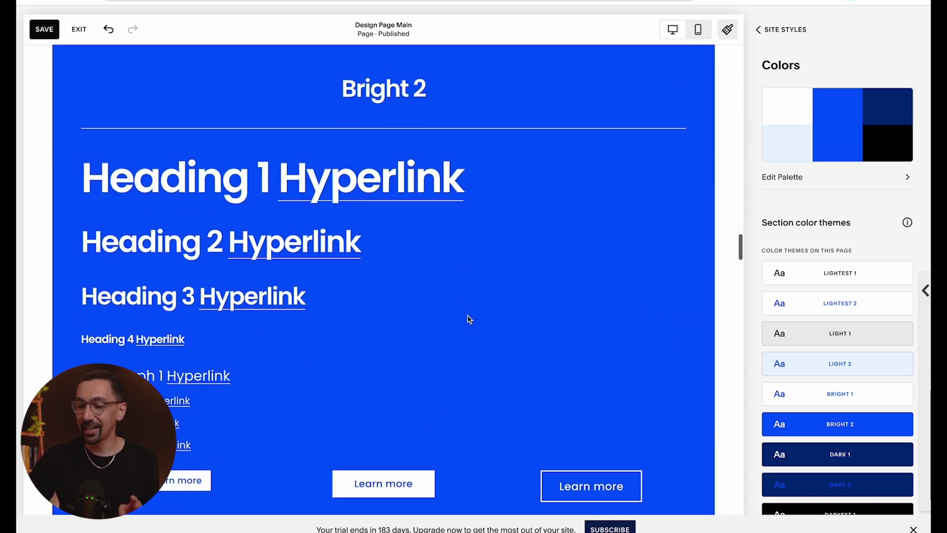
pyautogui.scroll(-12, 469, 319)
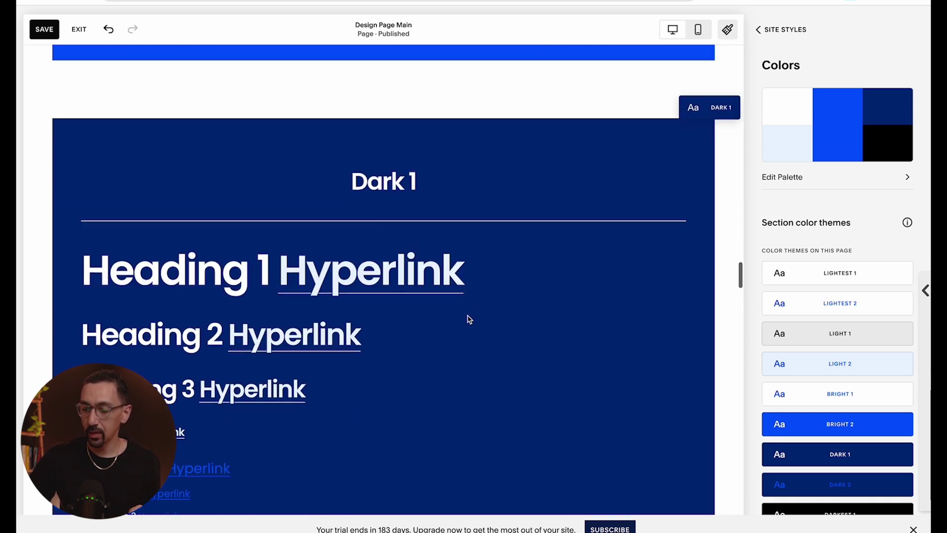
pyautogui.scroll(-15, 469, 319)
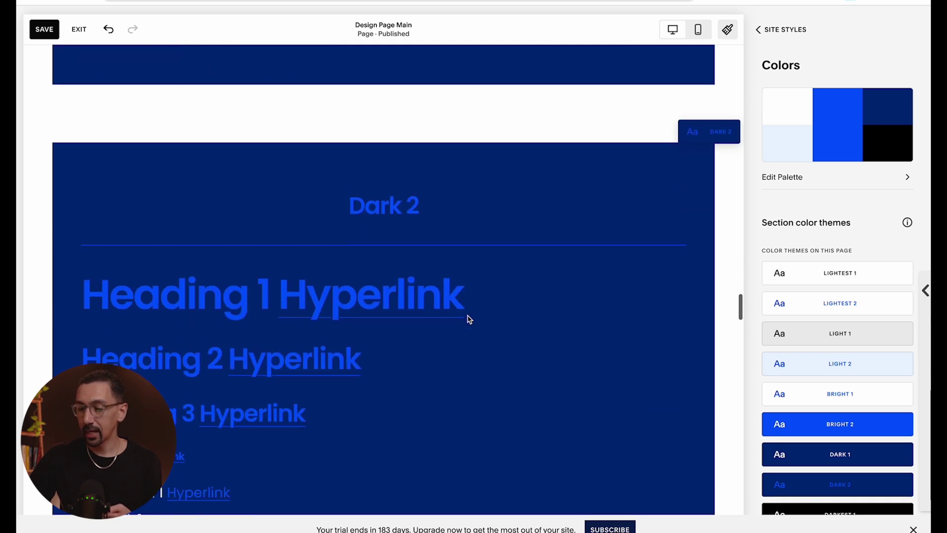
pyautogui.scroll(-8, 468, 319)
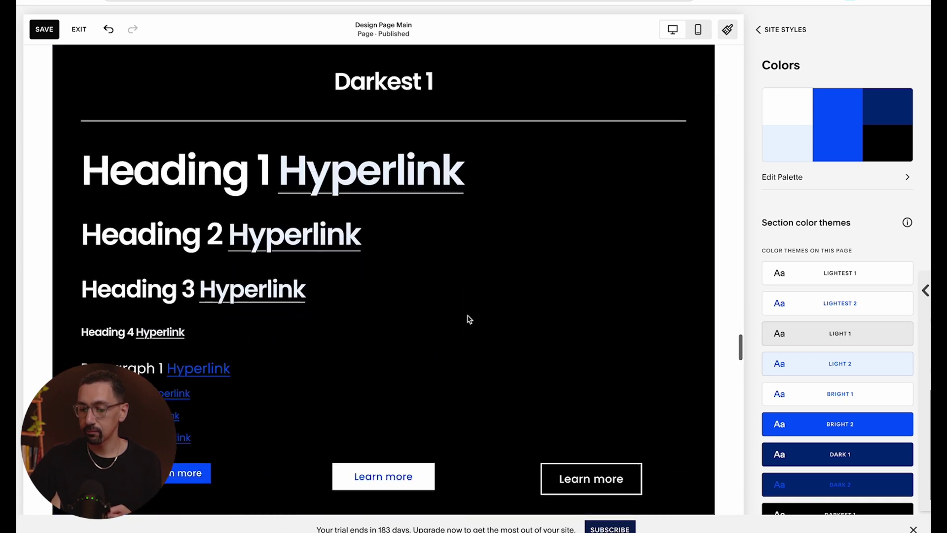
pyautogui.scroll(20, 469, 318)
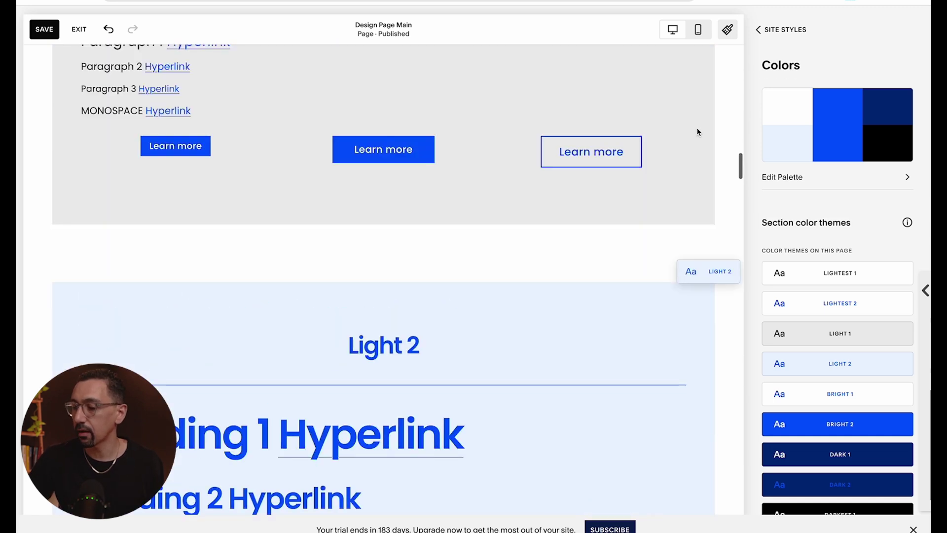
# Review the square Poppins button styles, then close Site Styles to resume page editing
pyautogui.click(789, 30)
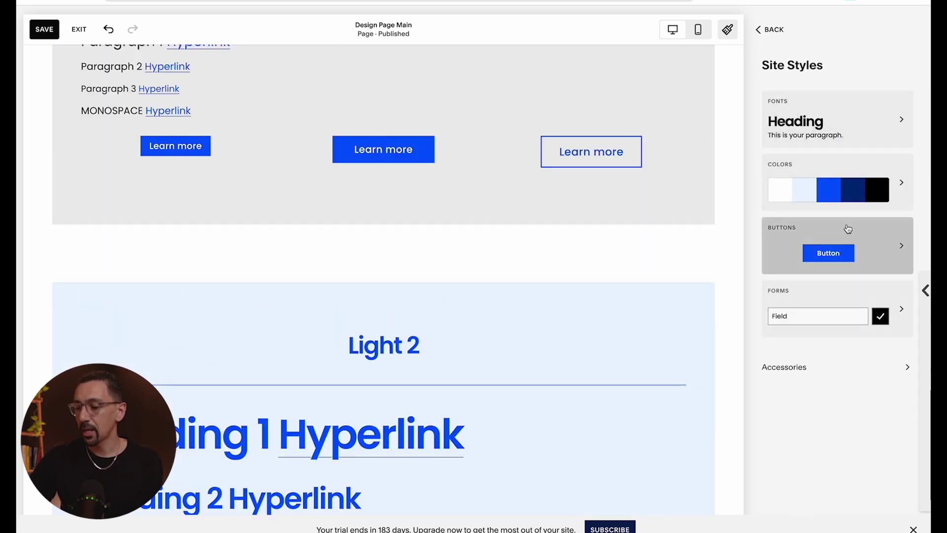
pyautogui.click(846, 229)
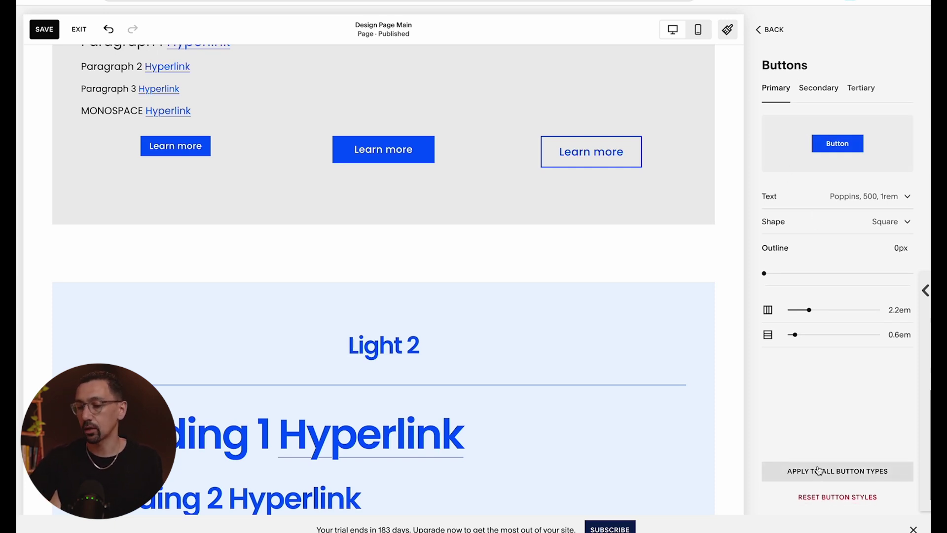
pyautogui.click(773, 31)
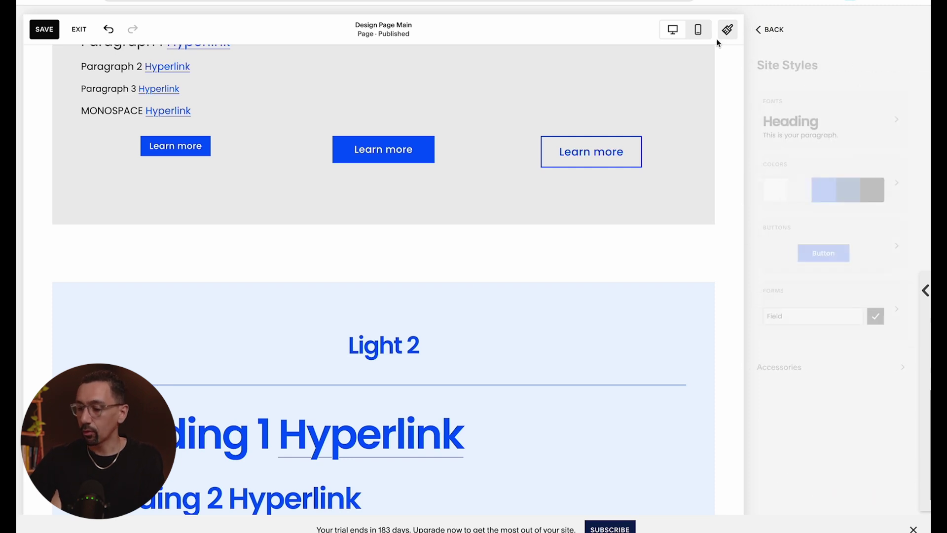
pyautogui.click(773, 31)
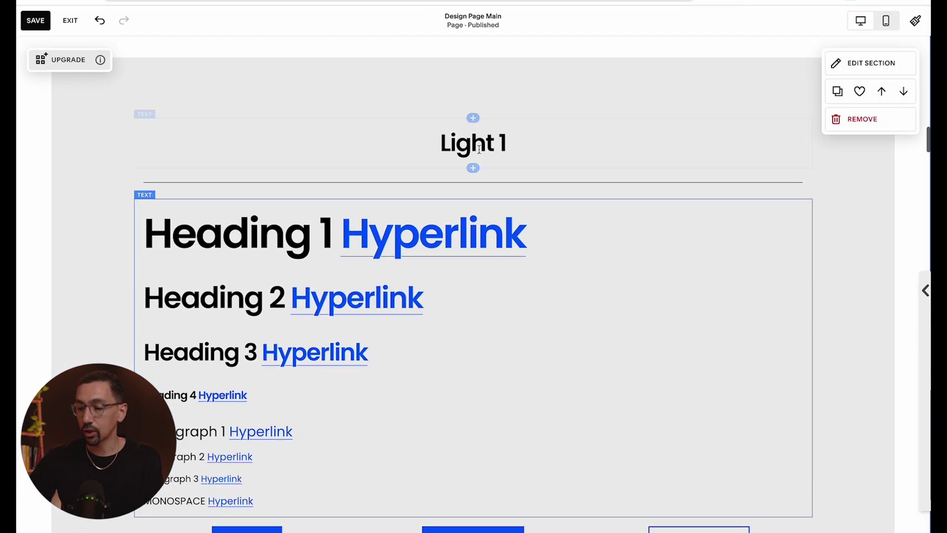
# Save the Design page with Ctrl+S and exit the editor to the dashboard
pyautogui.scroll(5, 503, 151)
pyautogui.hotkey('ctrl', 's')
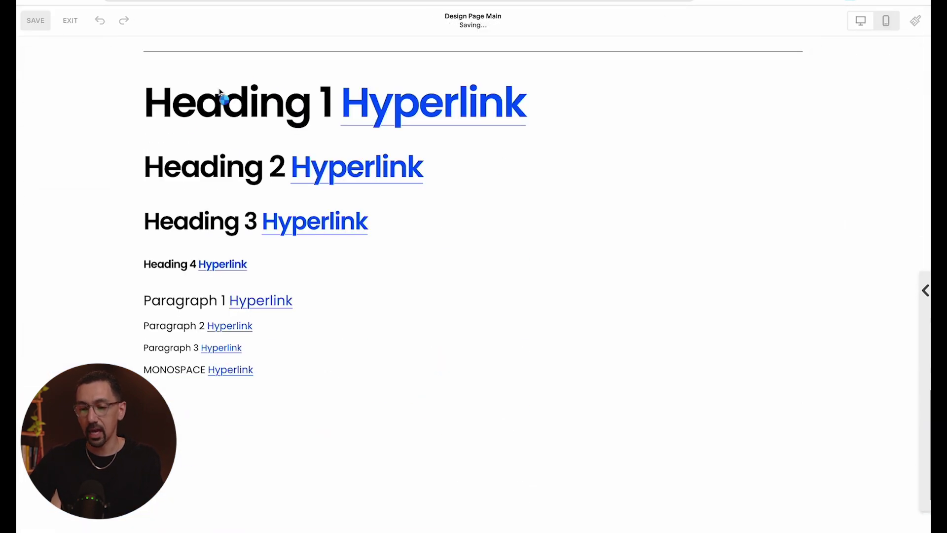
pyautogui.click(69, 21)
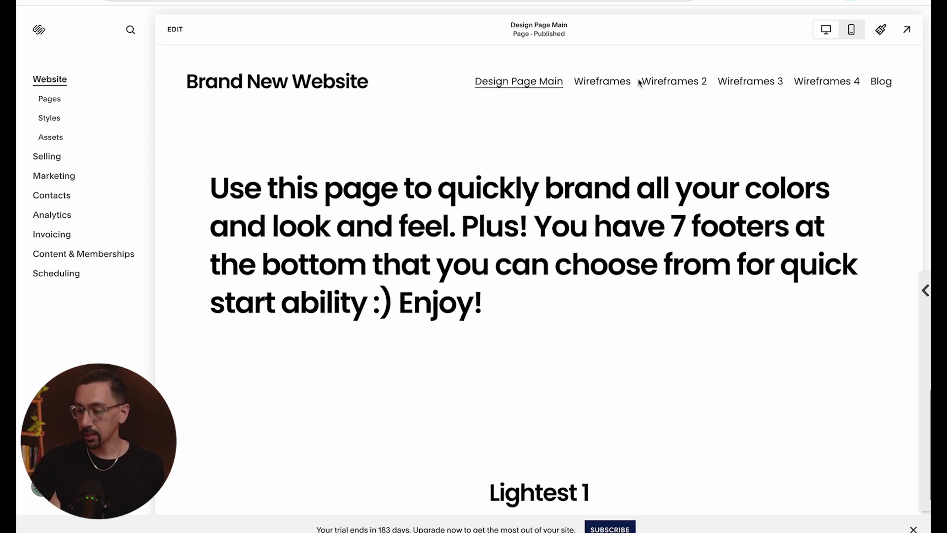
# Open the Wireframes page in the editor and scroll to the 'Make it stand out.' hero
pyautogui.click(611, 83)
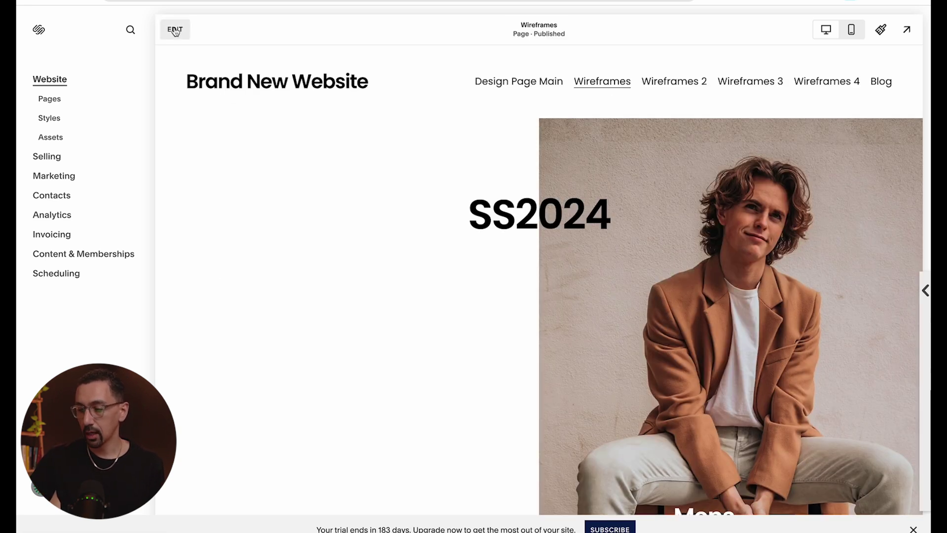
pyautogui.click(175, 30)
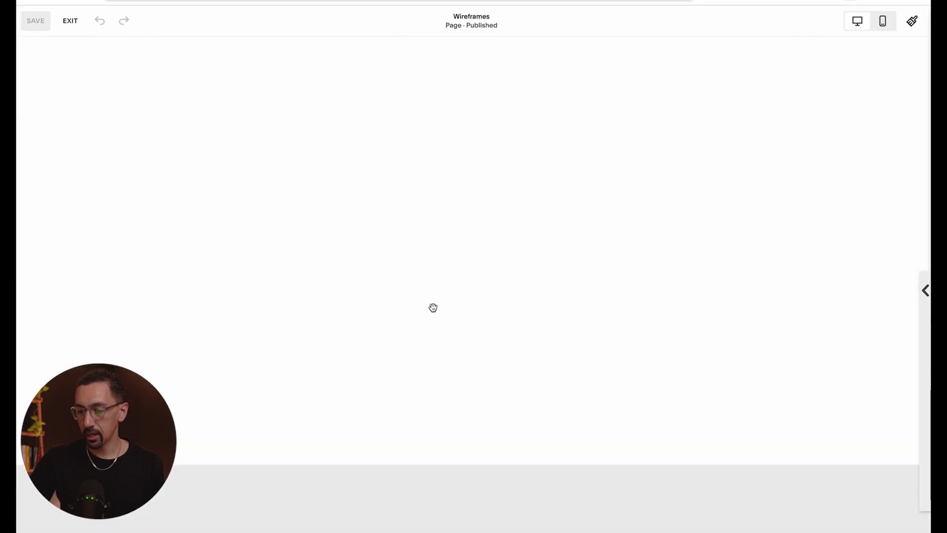
pyautogui.scroll(-10, 433, 307)
pyautogui.scroll(-4, 433, 307)
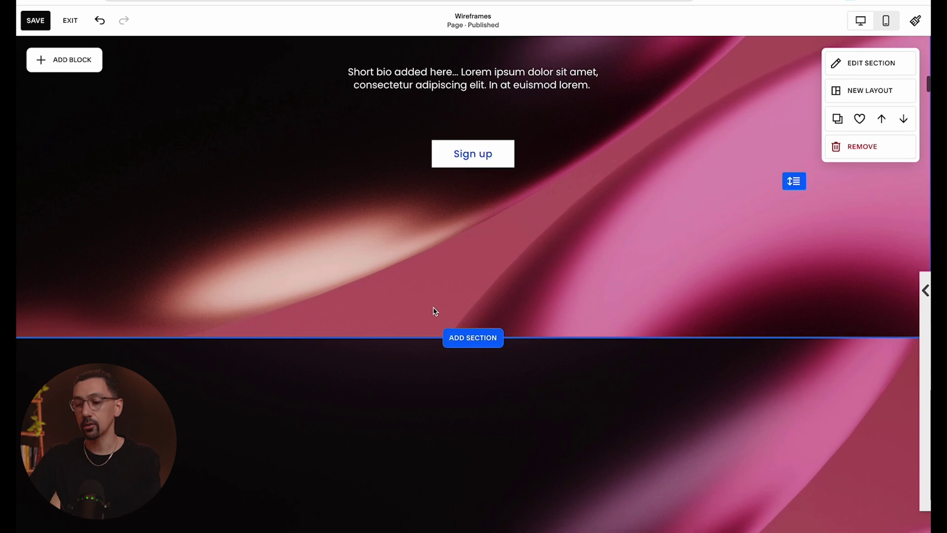
pyautogui.scroll(6, 434, 311)
pyautogui.scroll(-3, 550, 320)
# Resize and reposition the bio text and Sign up button blocks
pyautogui.click(527, 188)
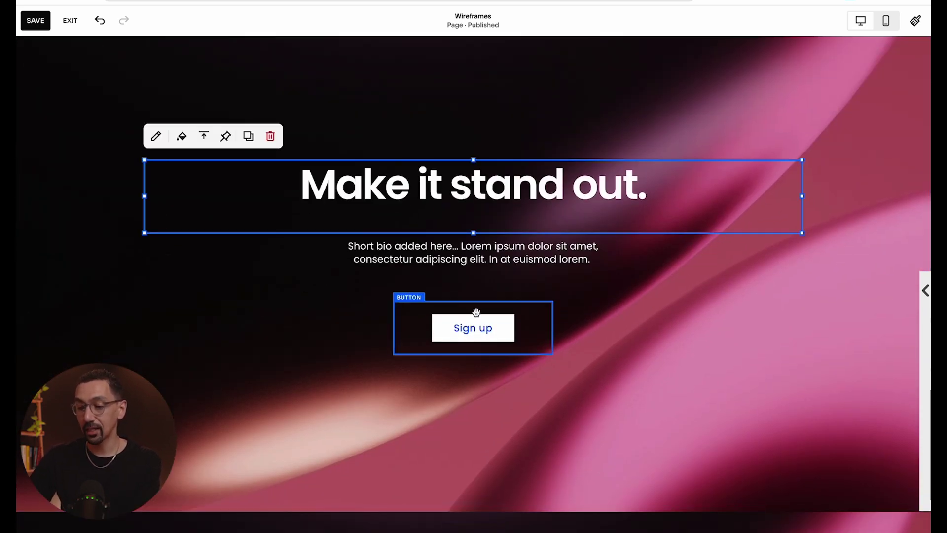
pyautogui.click(476, 287)
pyautogui.moveTo(475, 285)
pyautogui.mouseDown()
pyautogui.moveTo(478, 270)
pyautogui.moveTo(481, 278)
pyautogui.mouseUp()
pyautogui.click(478, 348)
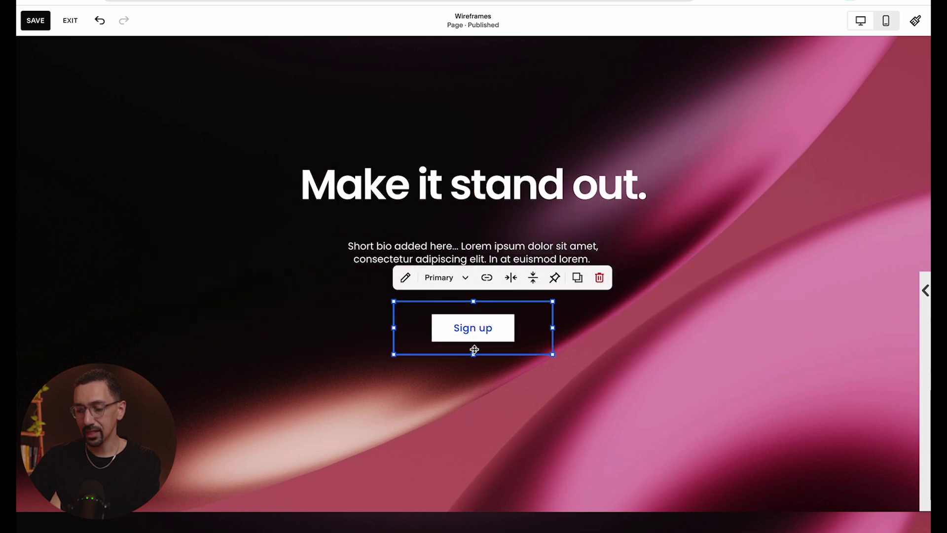
pyautogui.moveTo(475, 350); pyautogui.dragTo(475, 335)
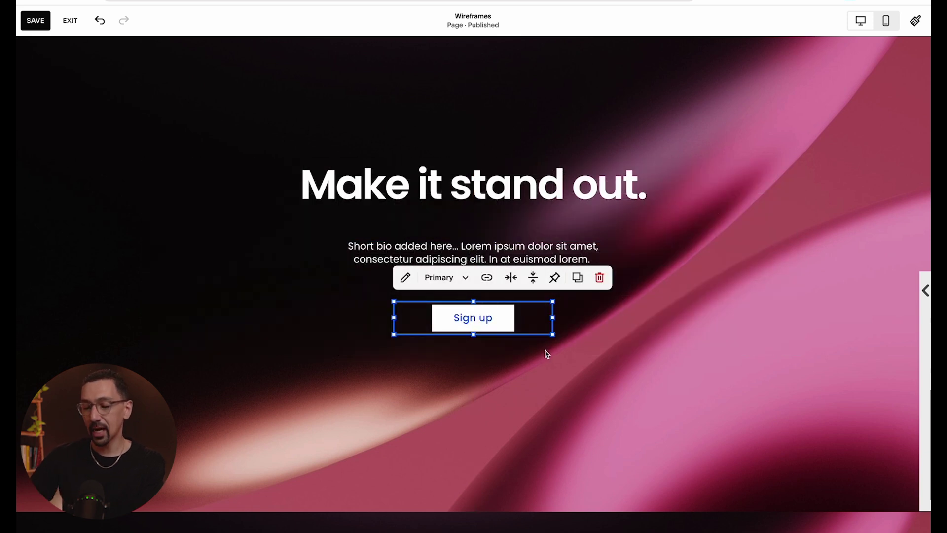
pyautogui.click(607, 340)
pyautogui.moveTo(498, 309); pyautogui.dragTo(499, 297)
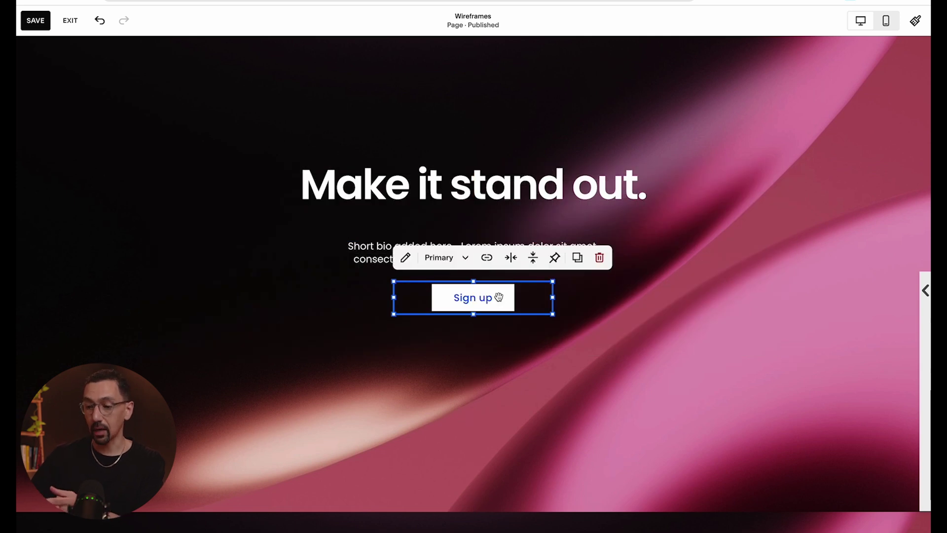
# Shorten the heading block and drag the bio and Sign up button up beneath it
pyautogui.click(535, 189)
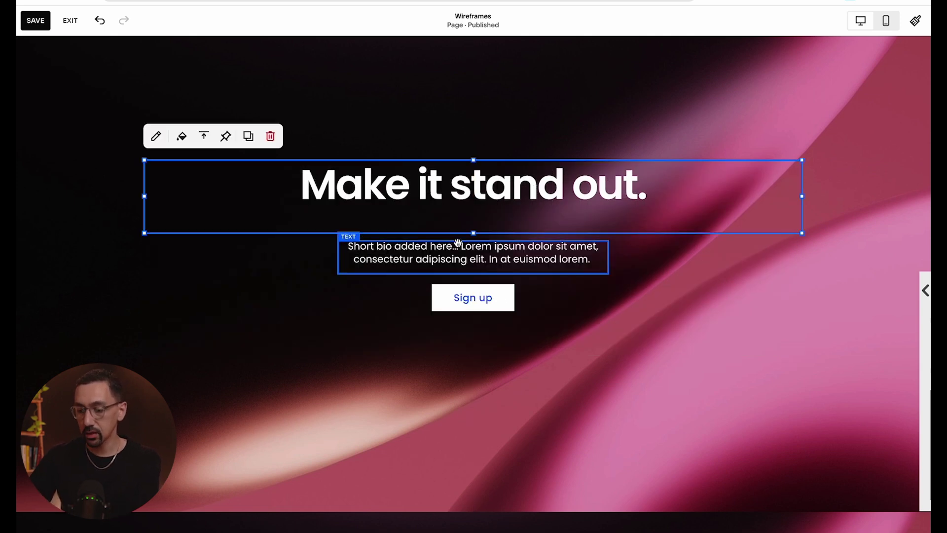
pyautogui.moveTo(473, 232); pyautogui.dragTo(473, 212)
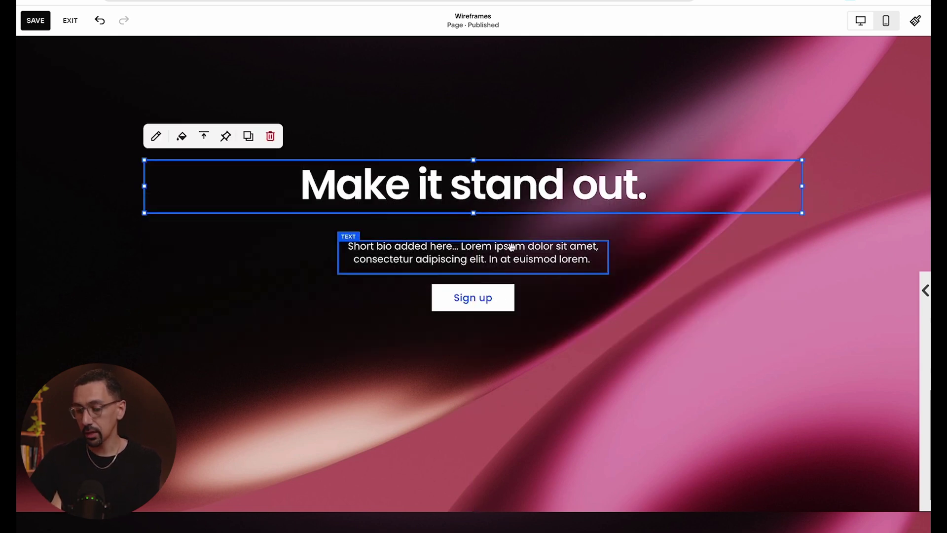
pyautogui.moveTo(515, 248); pyautogui.dragTo(514, 228)
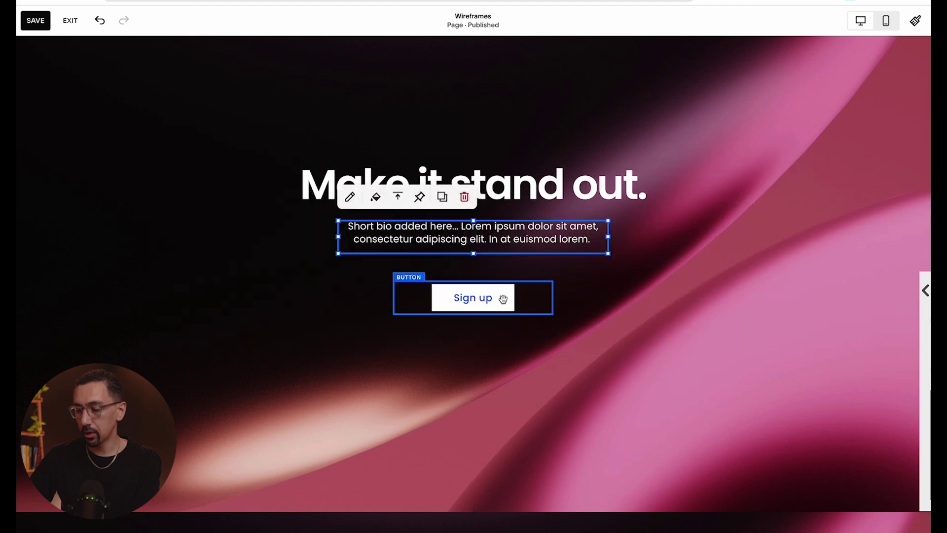
pyautogui.moveTo(503, 298); pyautogui.dragTo(508, 279)
# Drag the section spacing handle to move the hero content lower
pyautogui.click(629, 310)
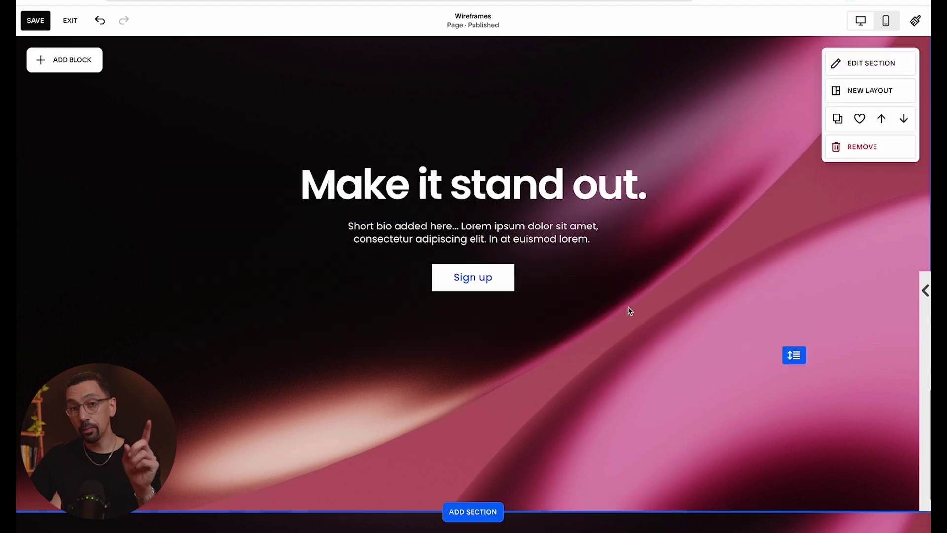
pyautogui.moveTo(794, 355); pyautogui.dragTo(793, 325)
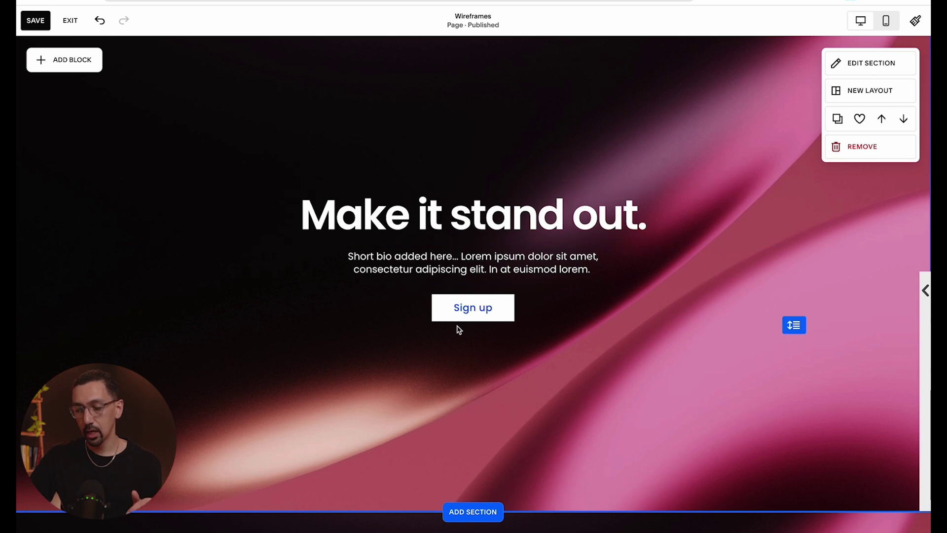
pyautogui.moveTo(596, 272); pyautogui.dragTo(528, 236)
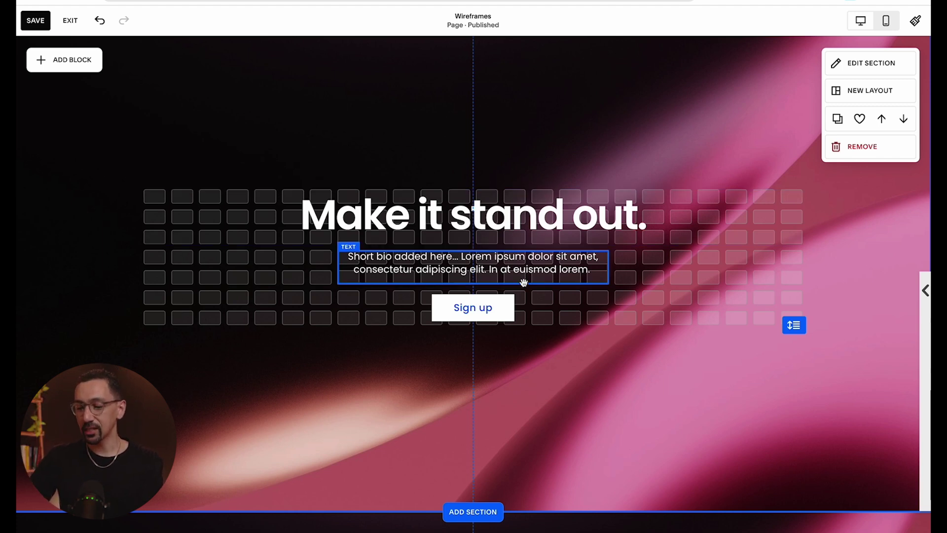
# Adjust the 'Make it stand out.' heading block's height to fit its text
pyautogui.click(543, 223)
pyautogui.moveTo(473, 244); pyautogui.dragTo(473, 265)
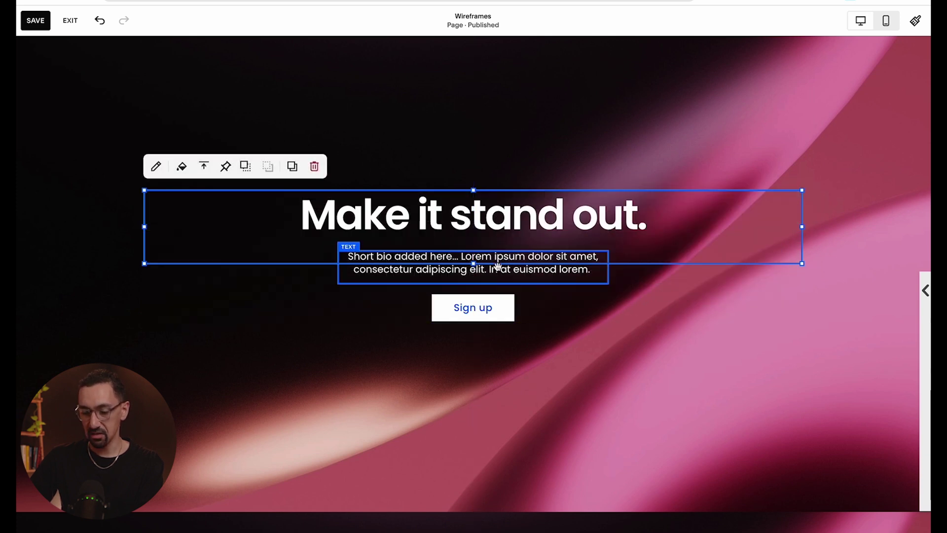
pyautogui.click(638, 342)
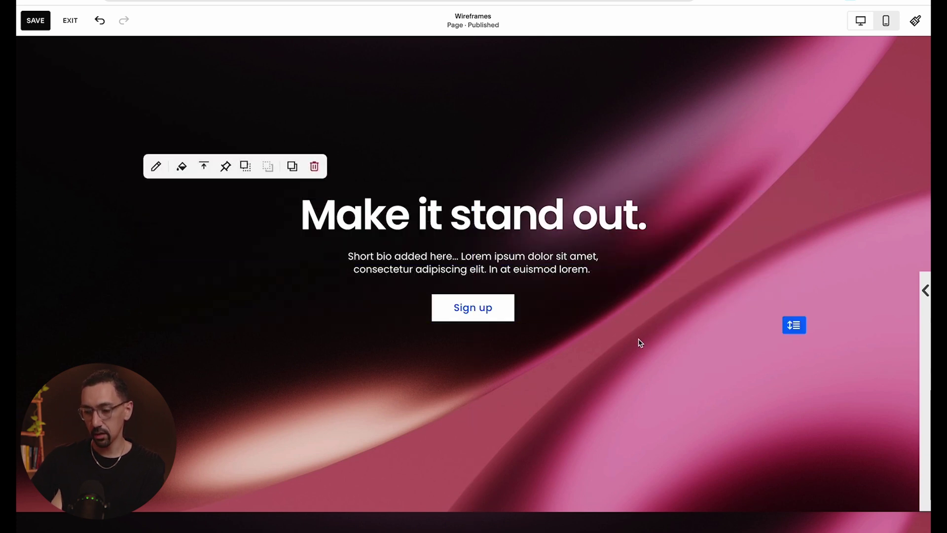
pyautogui.click(519, 231)
pyautogui.moveTo(473, 265); pyautogui.dragTo(474, 230)
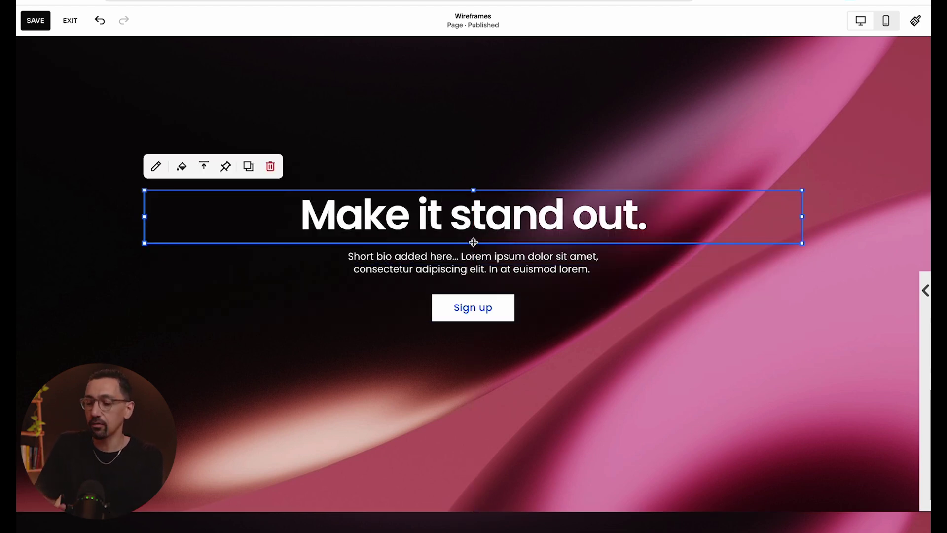
pyautogui.moveTo(473, 241); pyautogui.dragTo(474, 258)
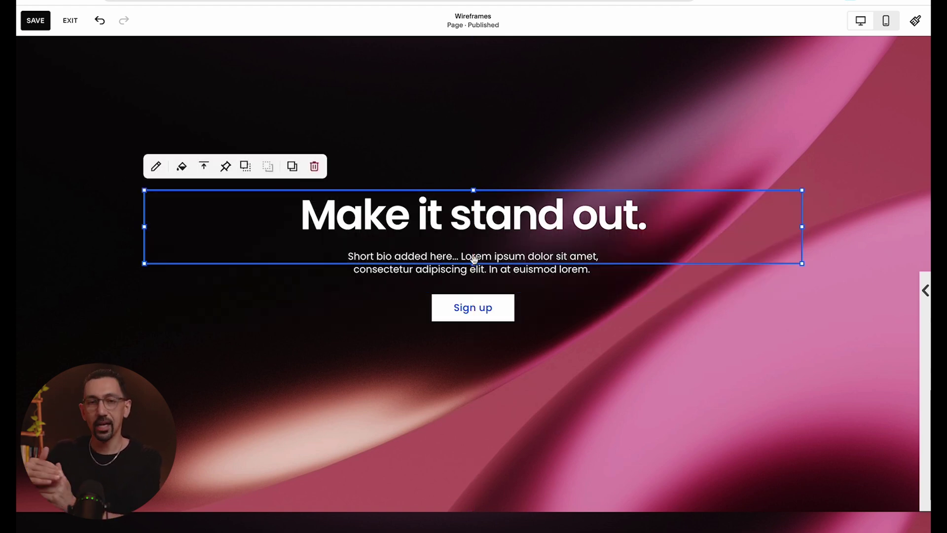
pyautogui.moveTo(473, 259); pyautogui.dragTo(474, 243)
# Clear the selection, review the centred hero grouping, and reselect the heading block
pyautogui.scroll(-1, 676, 327)
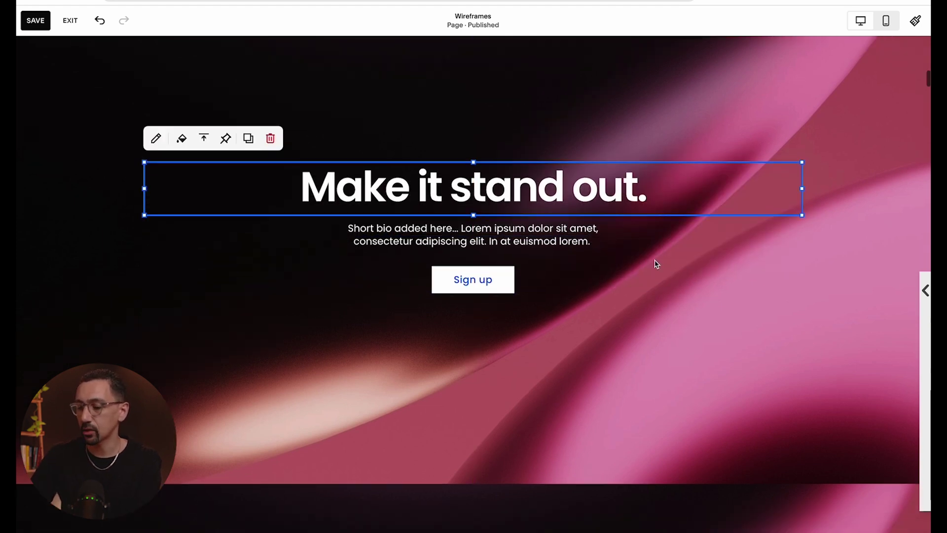
pyautogui.scroll(3, 676, 275)
pyautogui.click(731, 192)
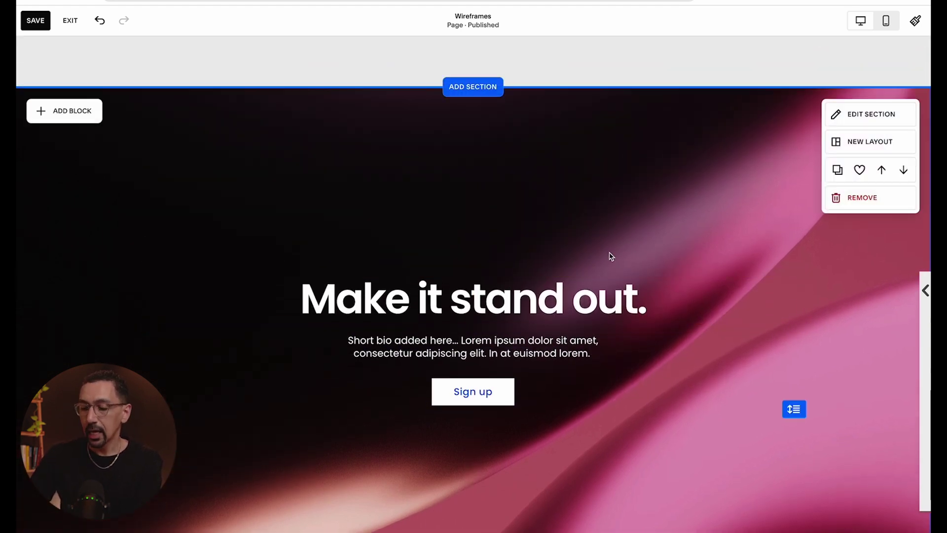
pyautogui.moveTo(535, 279); pyautogui.dragTo(534, 279)
pyautogui.scroll(-1, 525, 331)
pyautogui.moveTo(525, 330); pyautogui.dragTo(525, 330)
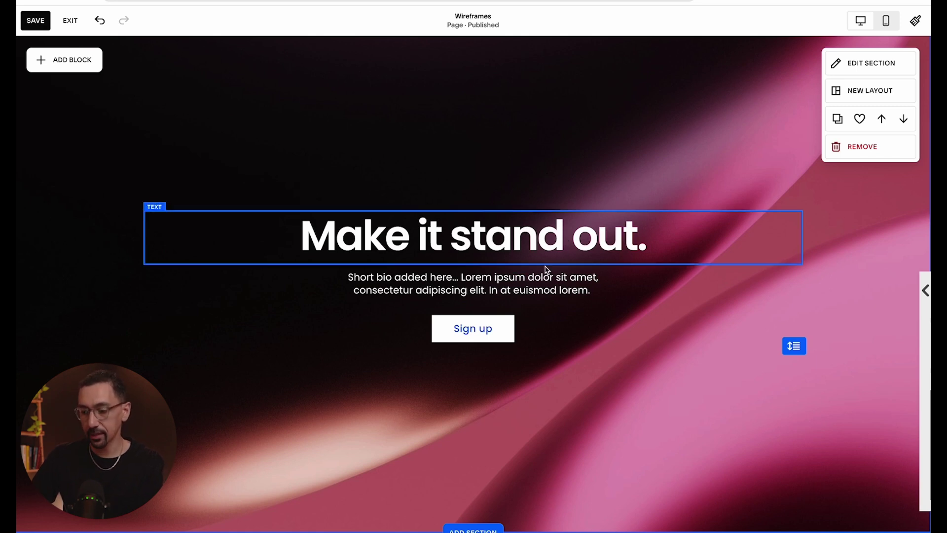
pyautogui.click(799, 249)
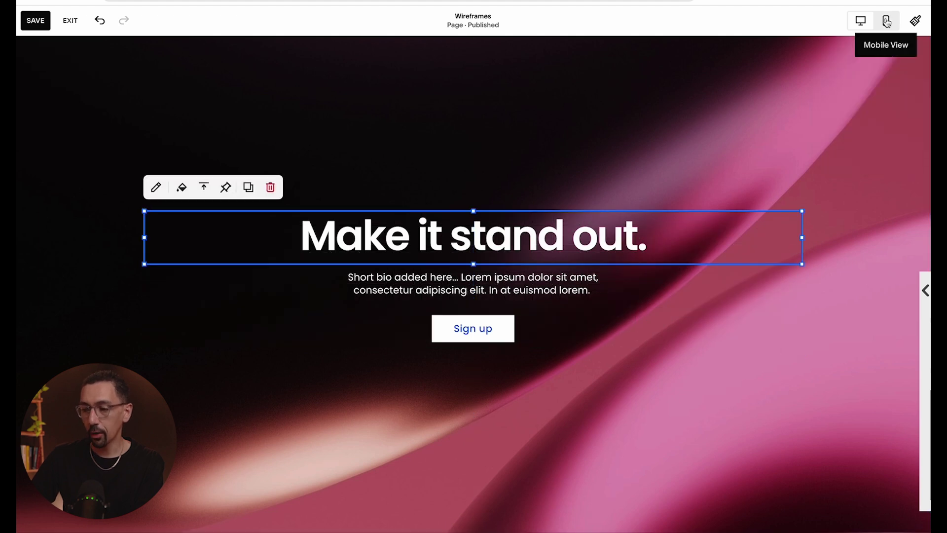
# In mobile view, shorten the heading and pull the bio and Sign up button up under it
pyautogui.click(886, 21)
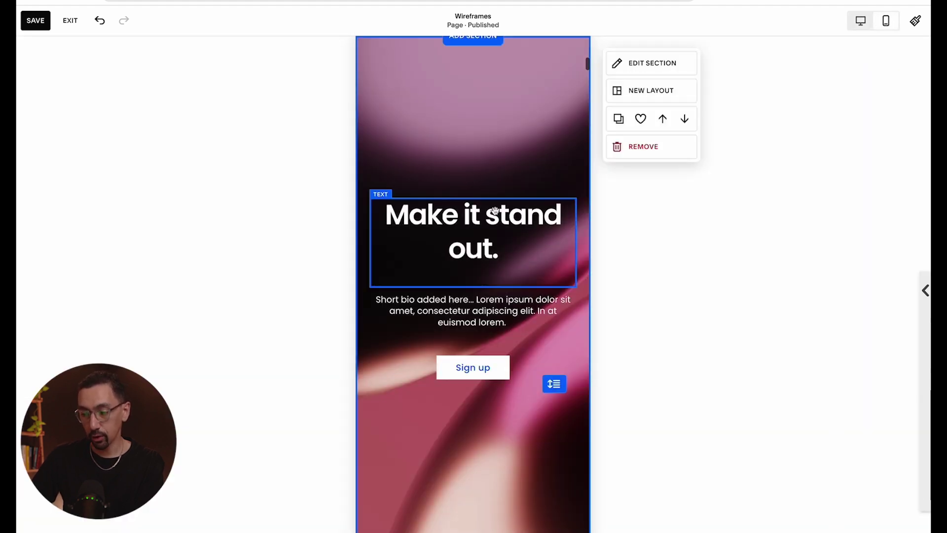
pyautogui.click(486, 247)
pyautogui.moveTo(475, 286); pyautogui.dragTo(490, 242)
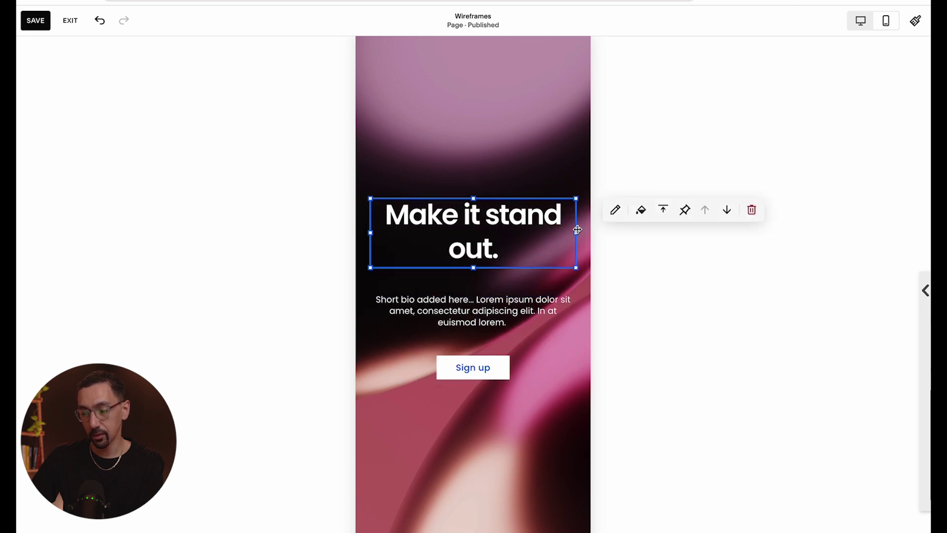
pyautogui.moveTo(514, 294); pyautogui.dragTo(513, 275)
pyautogui.moveTo(494, 360); pyautogui.dragTo(496, 347)
pyautogui.click(548, 386)
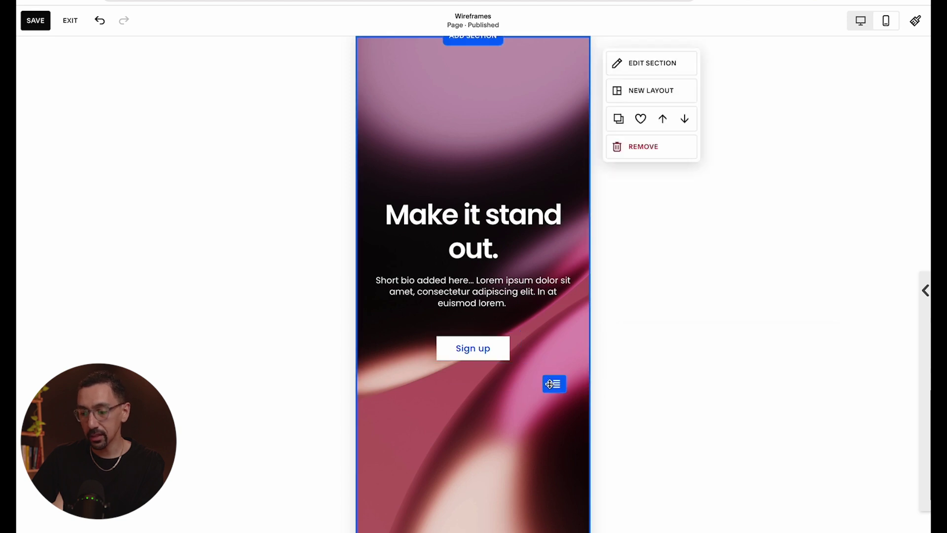
pyautogui.moveTo(549, 383); pyautogui.dragTo(553, 353)
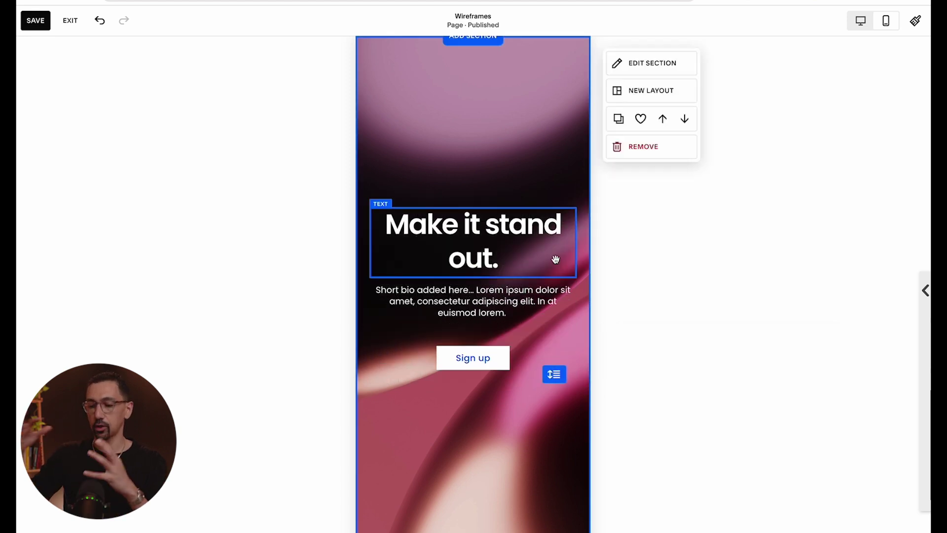
# Return to desktop view and add the hero to Saved Sections
pyautogui.click(857, 24)
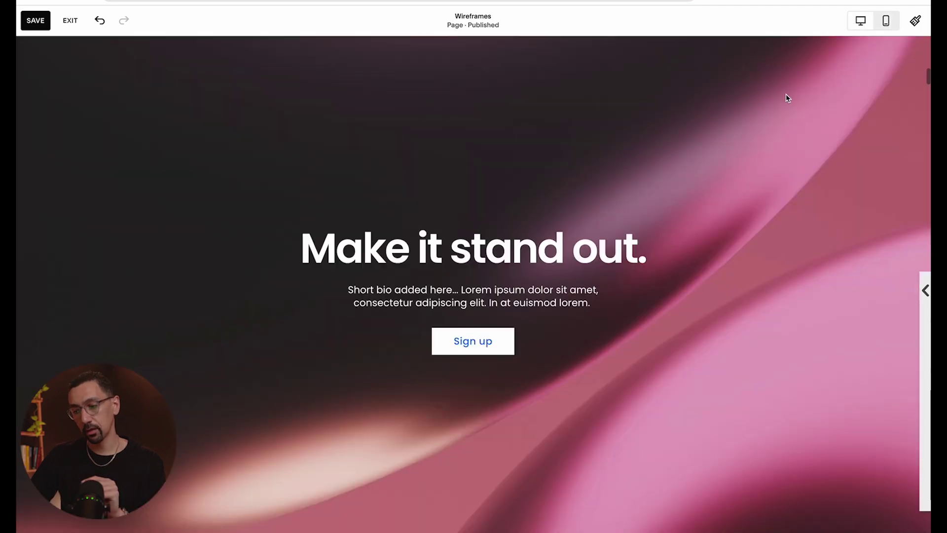
pyautogui.moveTo(837, 119)
pyautogui.click(859, 120)
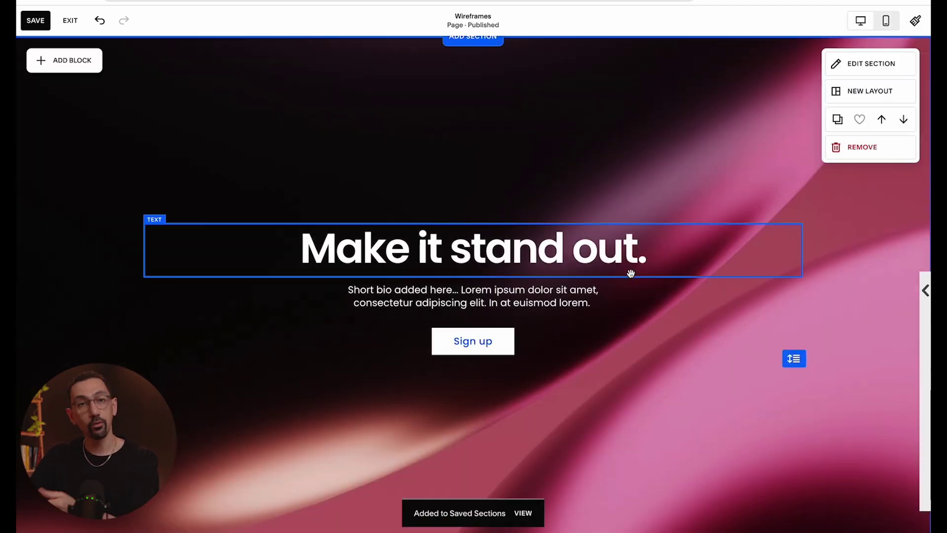
# Shrink the Lorem ipsum heading block and move the Sign up button up under it
pyautogui.scroll(-4, 629, 308)
pyautogui.scroll(10, 629, 310)
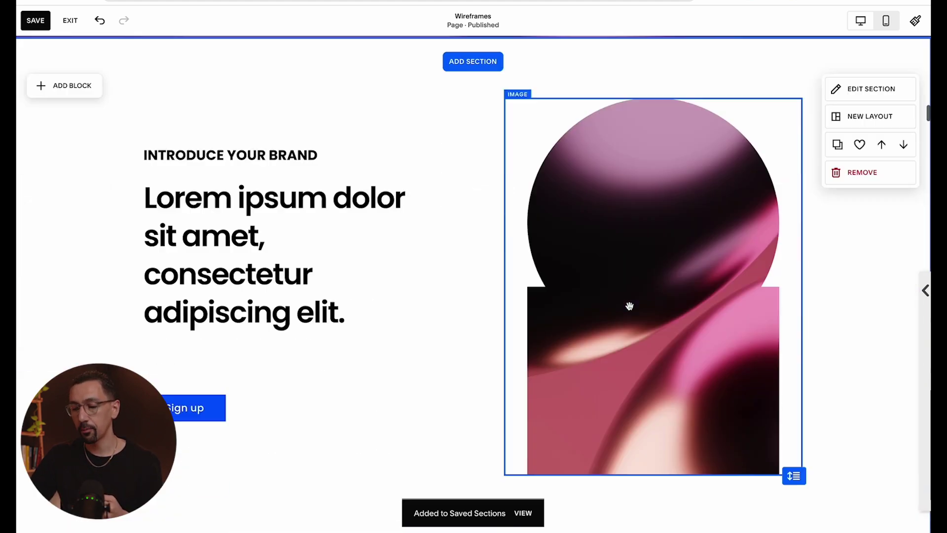
pyautogui.scroll(1, 345, 225)
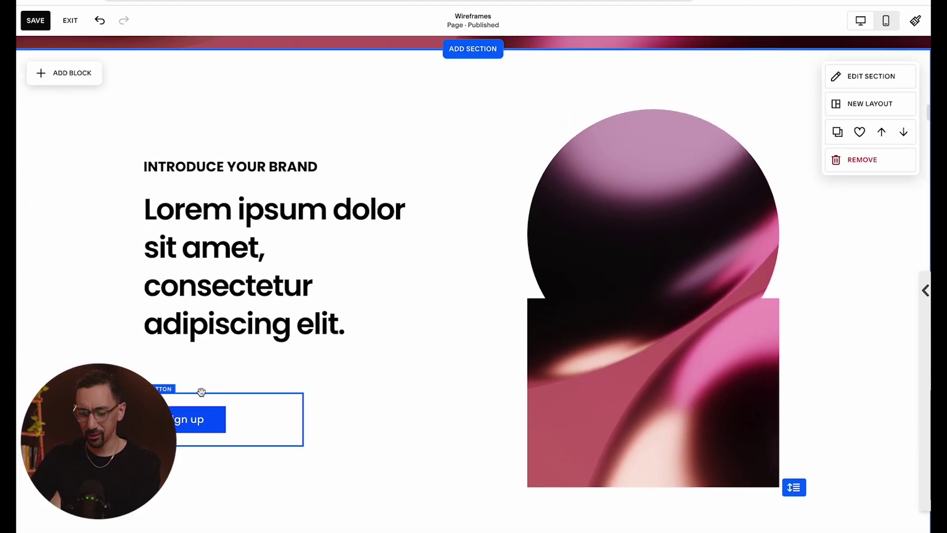
pyautogui.click(286, 288)
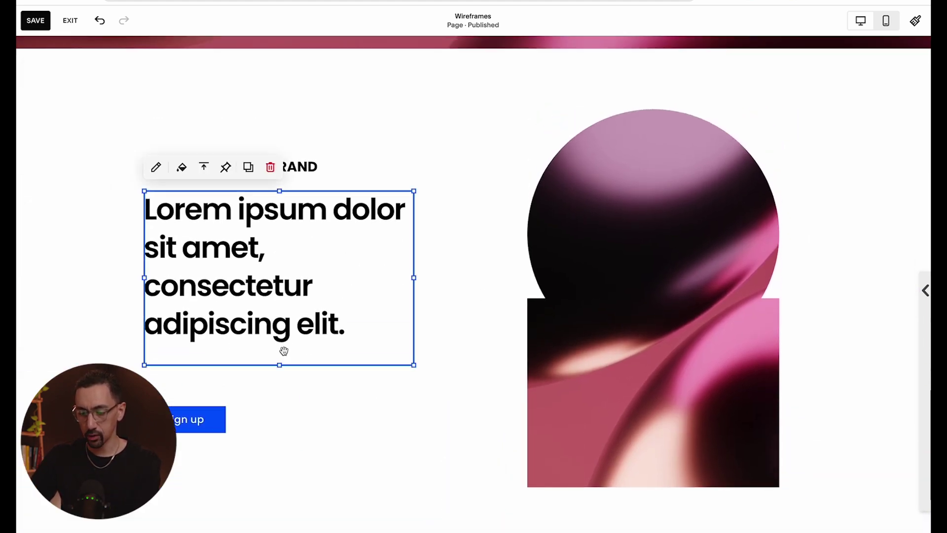
pyautogui.moveTo(279, 361); pyautogui.dragTo(281, 319)
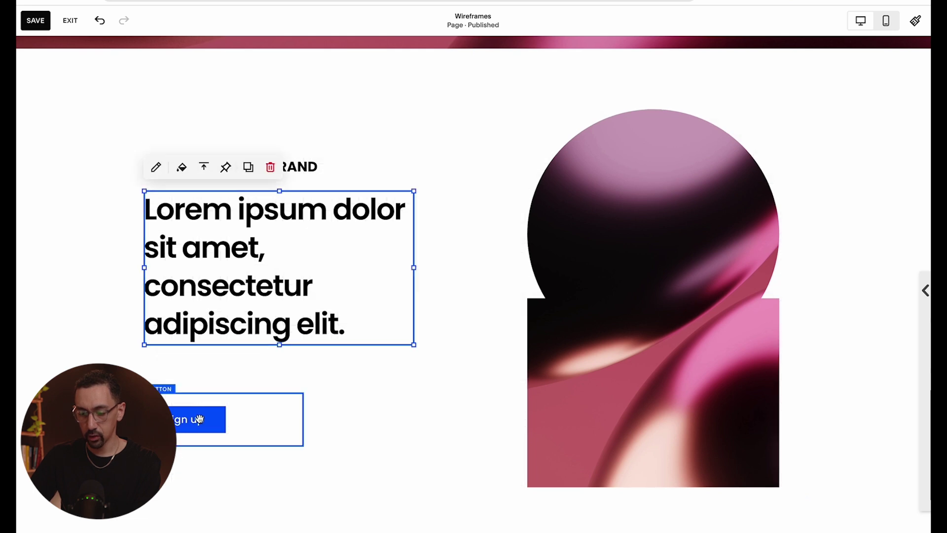
pyautogui.moveTo(200, 420); pyautogui.dragTo(223, 372)
# Shorten the INTRODUCE YOUR BRAND label block and check the stacked label, heading and button
pyautogui.click(228, 168)
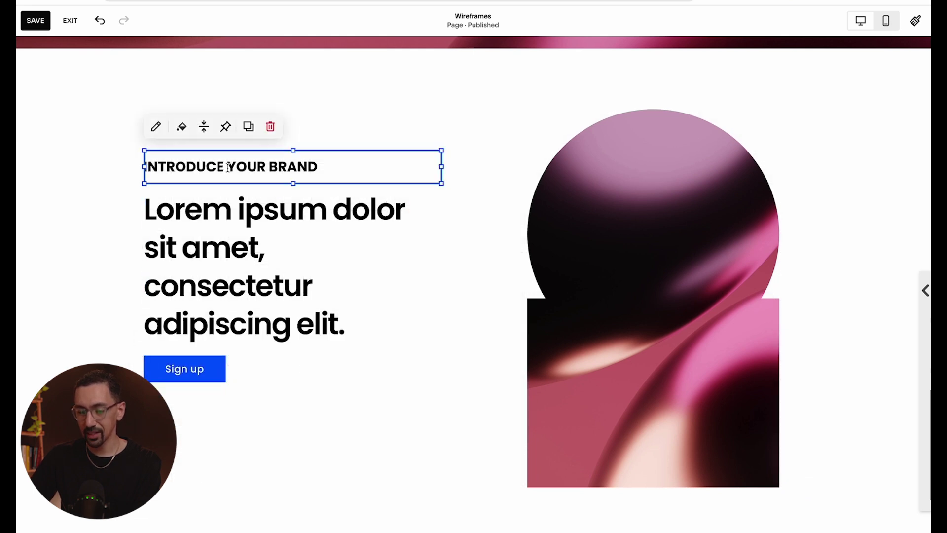
pyautogui.click(228, 167)
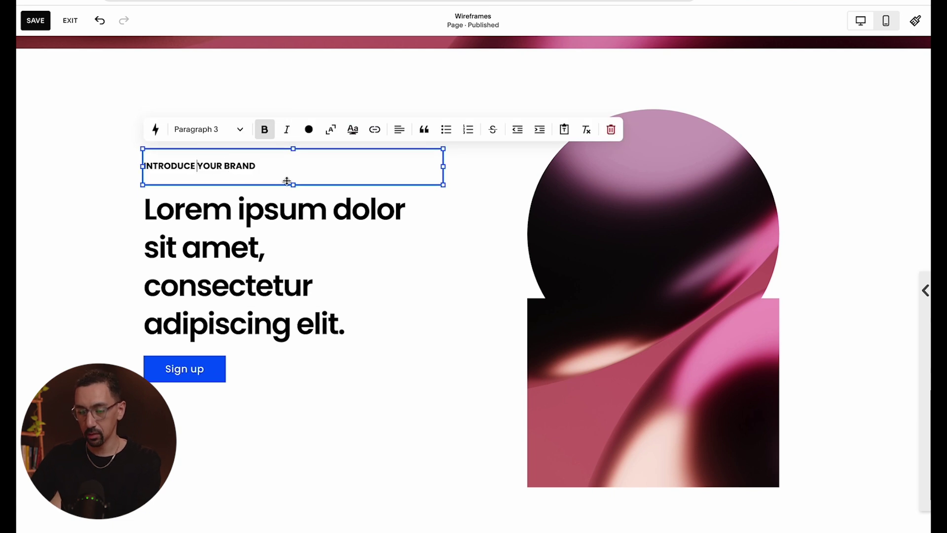
pyautogui.moveTo(288, 181); pyautogui.dragTo(239, 183)
pyautogui.click(243, 169)
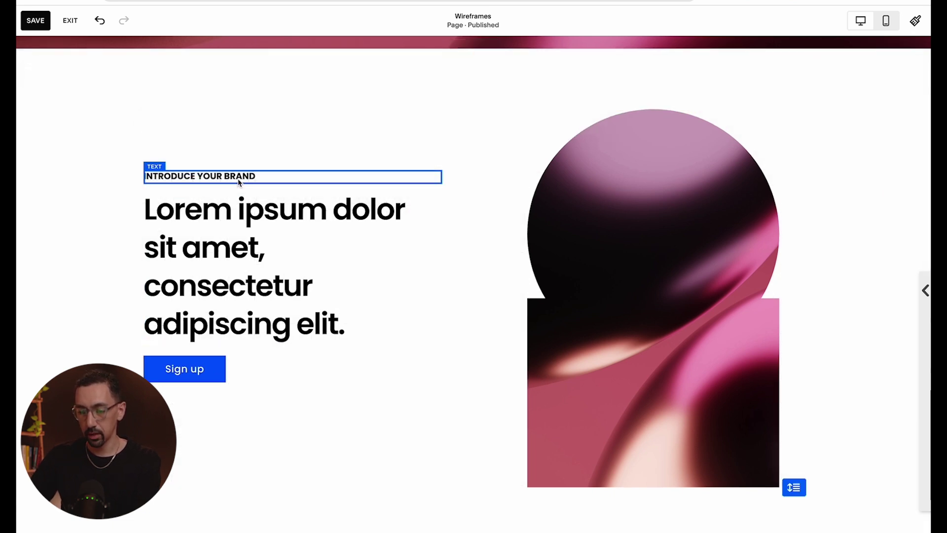
pyautogui.moveTo(225, 398); pyautogui.dragTo(202, 191)
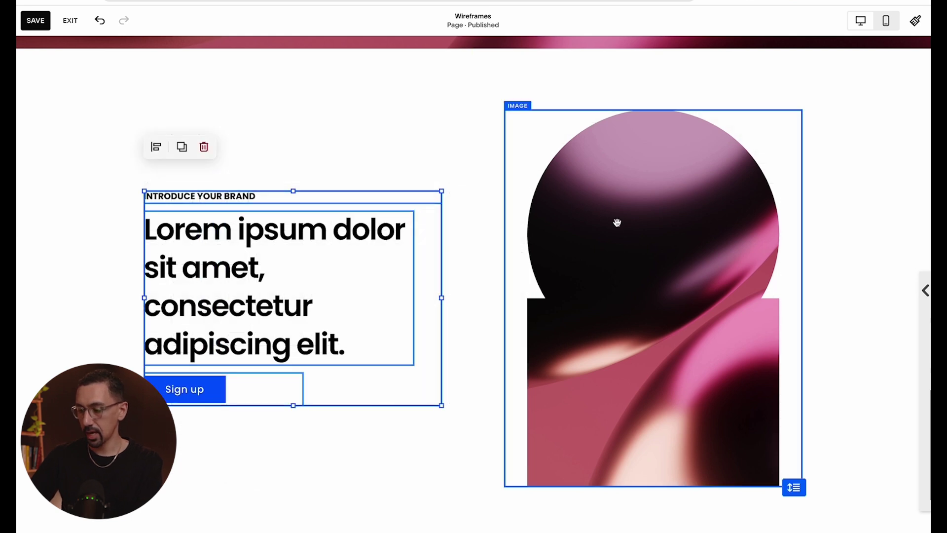
pyautogui.click(884, 213)
pyautogui.click(886, 21)
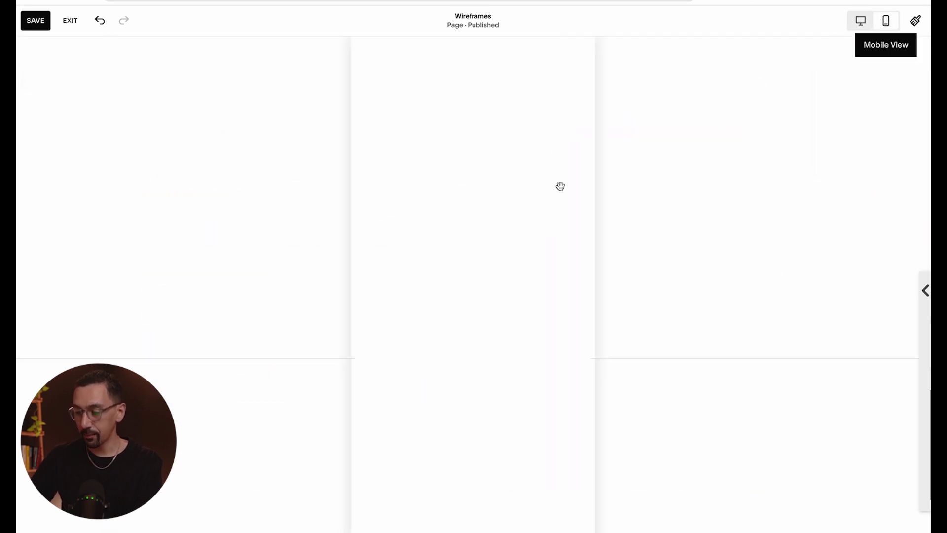
# On mobile, shrink the label to one line and move Sign up and the image up
pyautogui.click(438, 88)
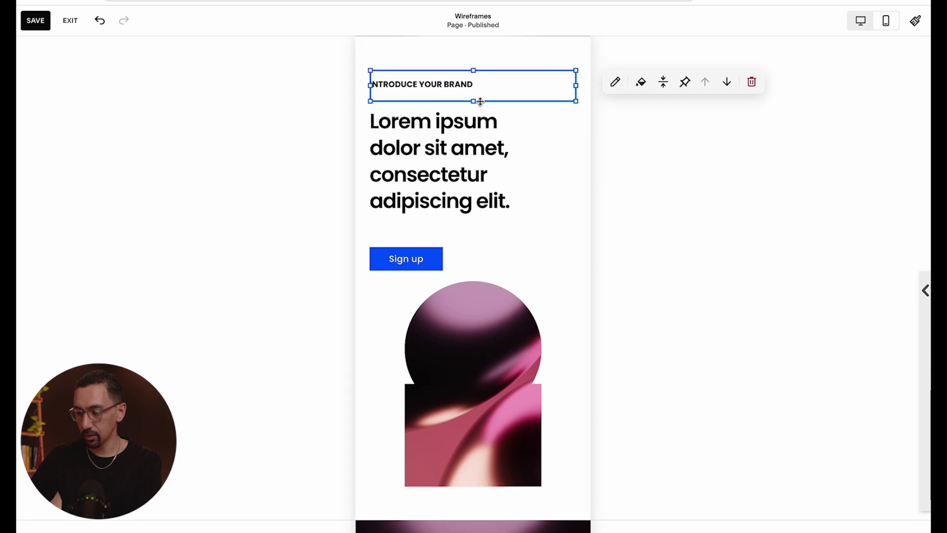
pyautogui.moveTo(475, 101); pyautogui.dragTo(477, 75)
pyautogui.click(457, 152)
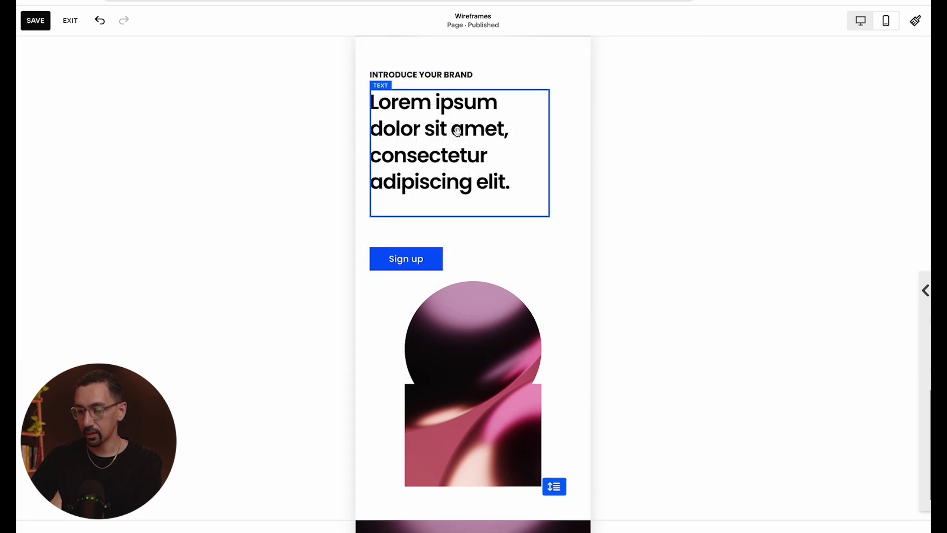
pyautogui.moveTo(433, 254); pyautogui.dragTo(457, 202)
pyautogui.click(463, 154)
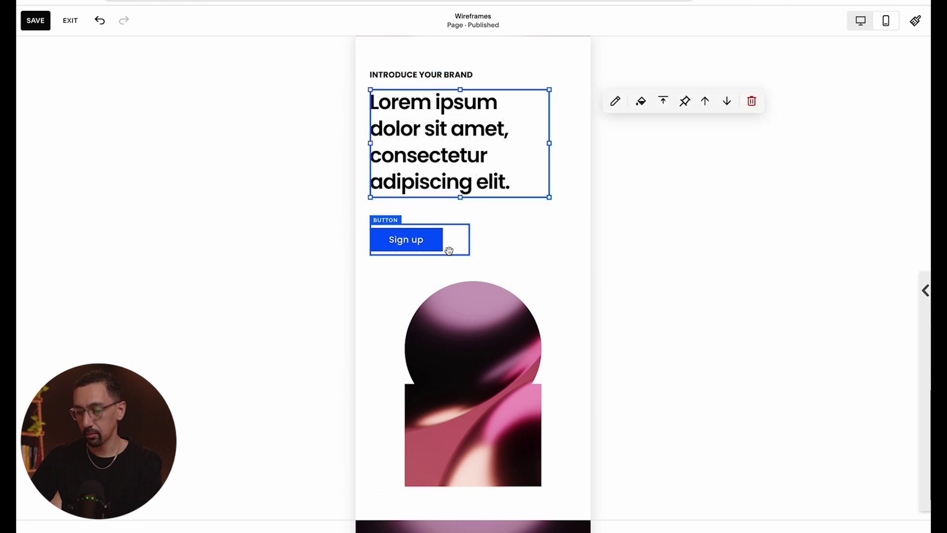
pyautogui.moveTo(448, 247); pyautogui.dragTo(448, 228)
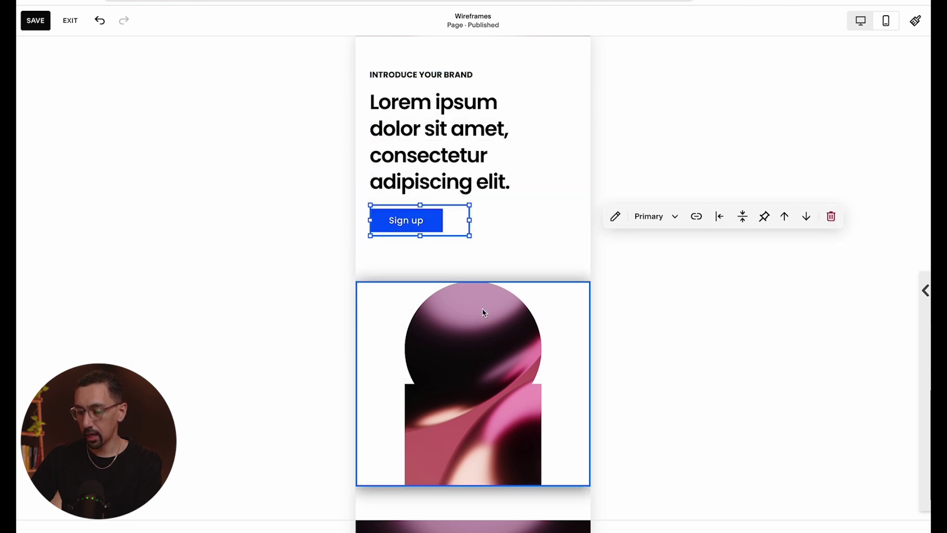
pyautogui.moveTo(484, 313); pyautogui.dragTo(493, 281)
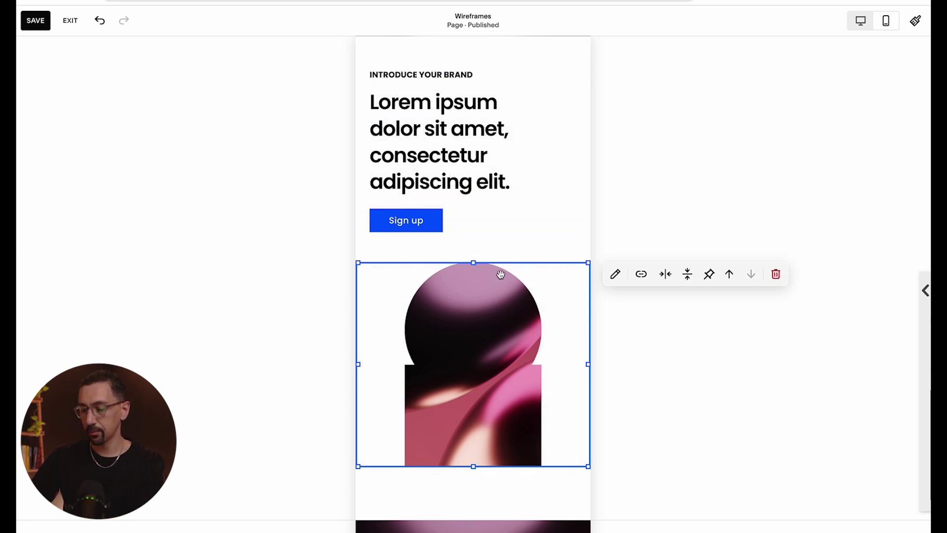
# Back in desktop view, add the pink-image brand section to Saved Sections
pyautogui.click(505, 488)
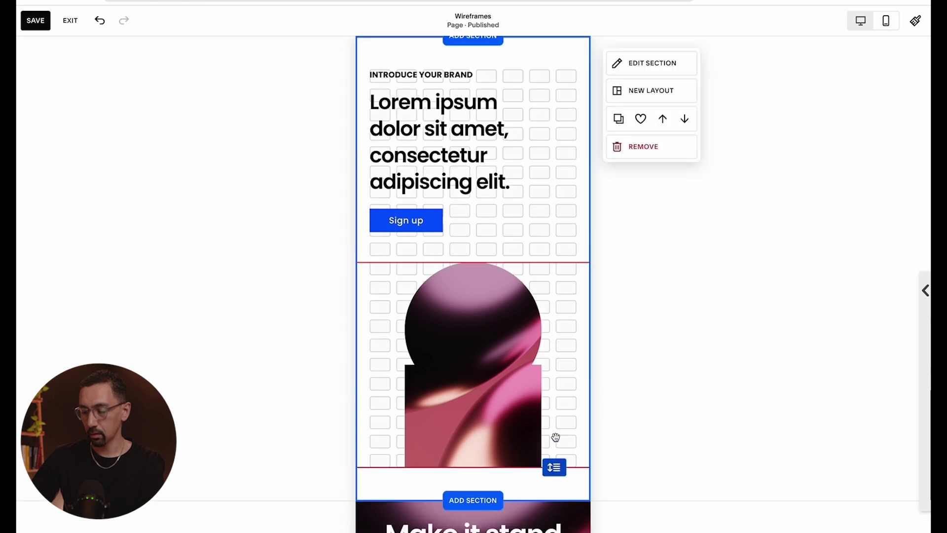
pyautogui.click(589, 175)
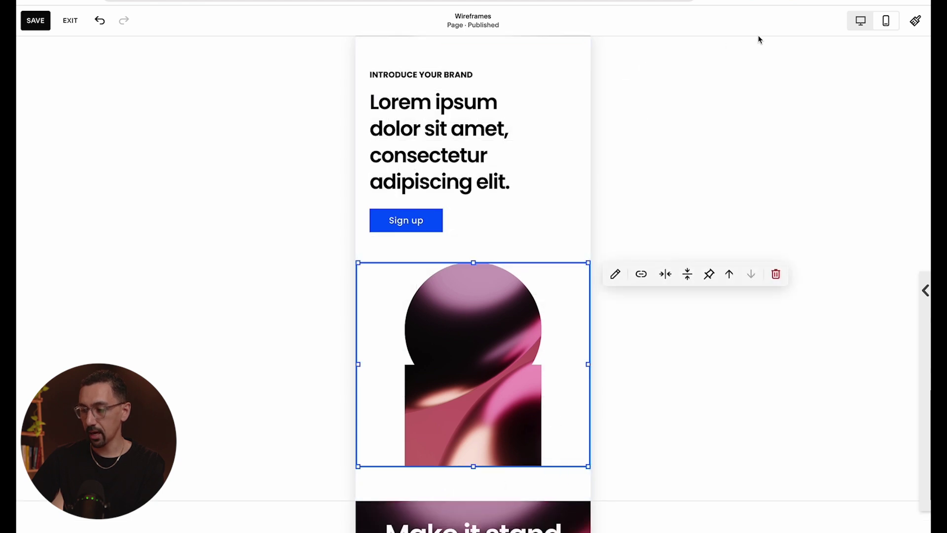
pyautogui.click(861, 20)
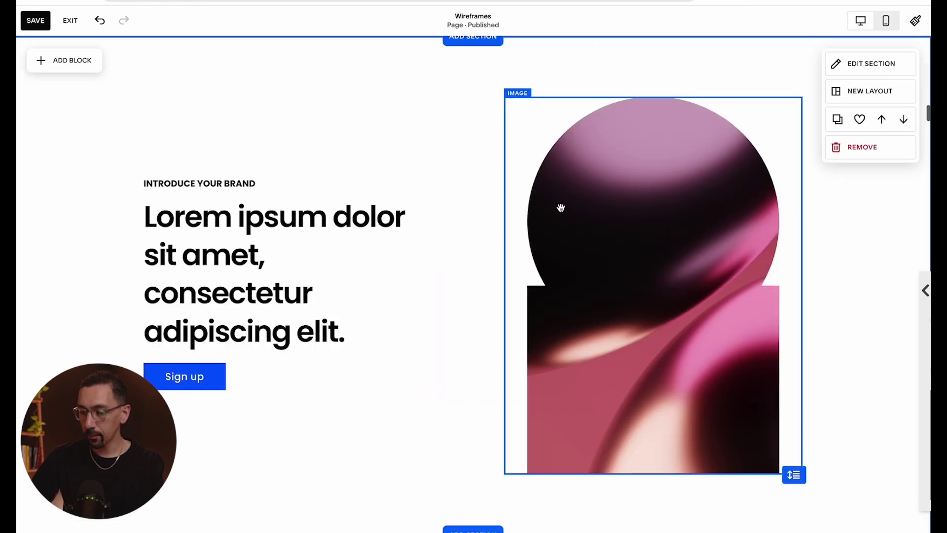
pyautogui.click(859, 119)
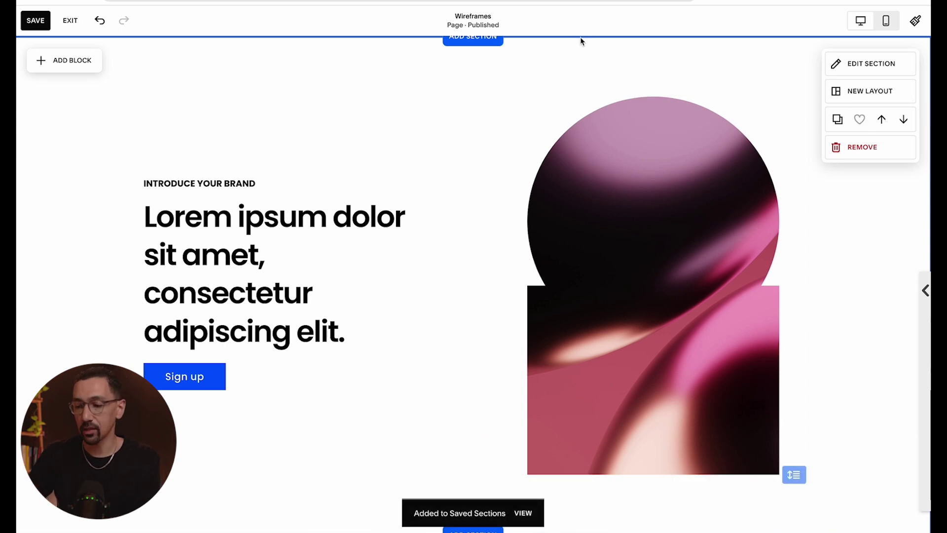
pyautogui.scroll(6, 488, 184)
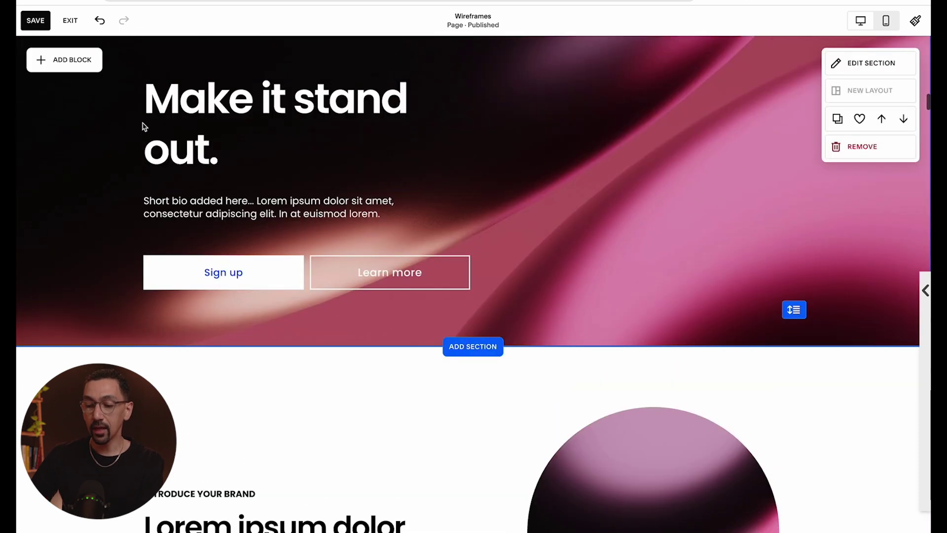
# Save the Wireframes page, exit the editor and show the site's Pages list
pyautogui.click(36, 22)
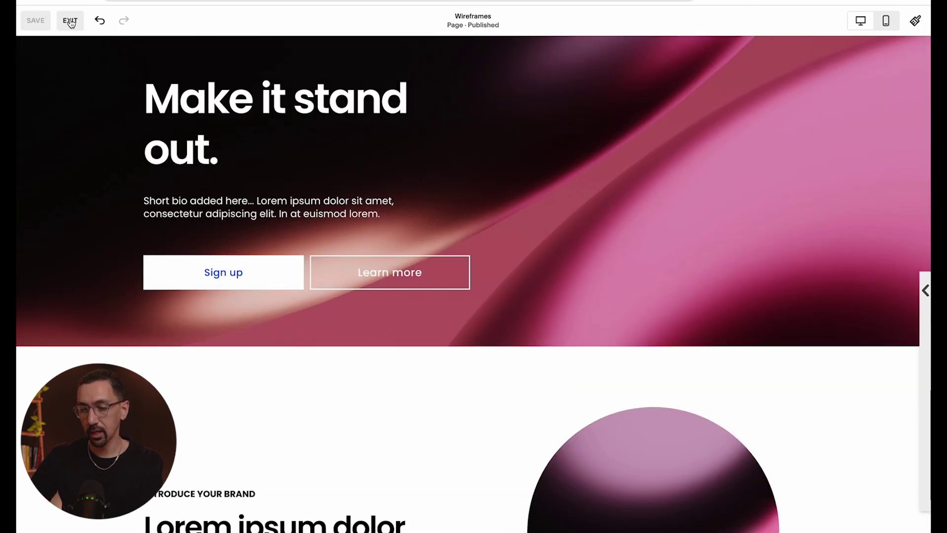
pyautogui.click(71, 22)
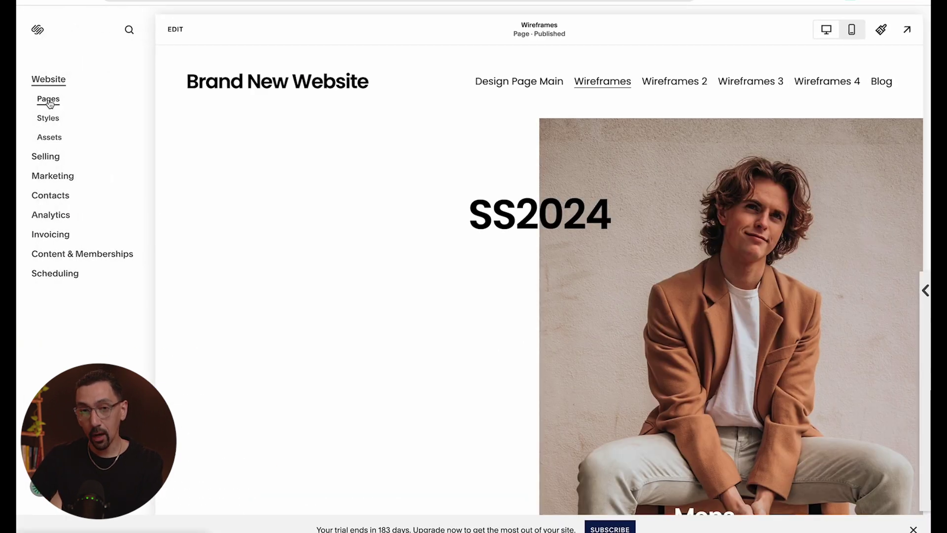
pyautogui.click(46, 100)
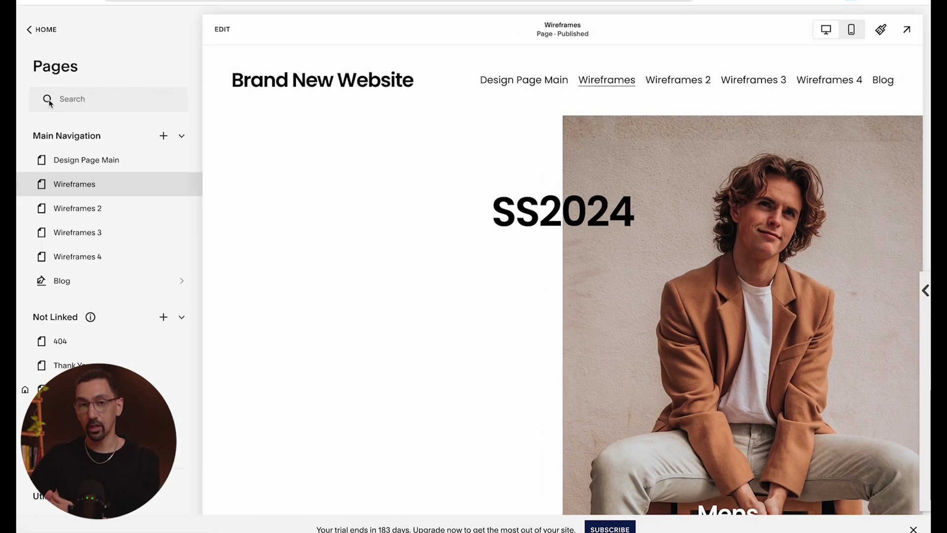
pyautogui.scroll(-10, 328, 279)
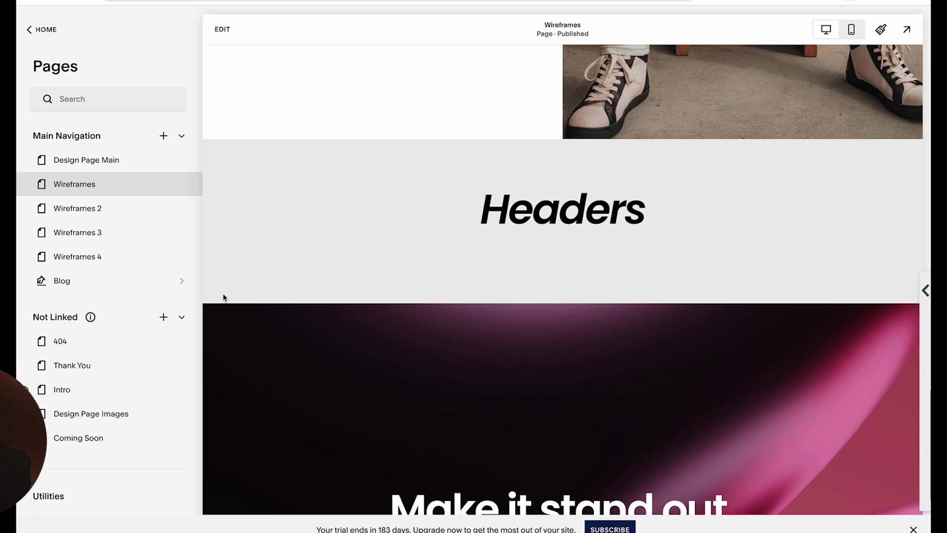
# Create a new unlinked blank page named Home and start a main navigation item
pyautogui.click(163, 318)
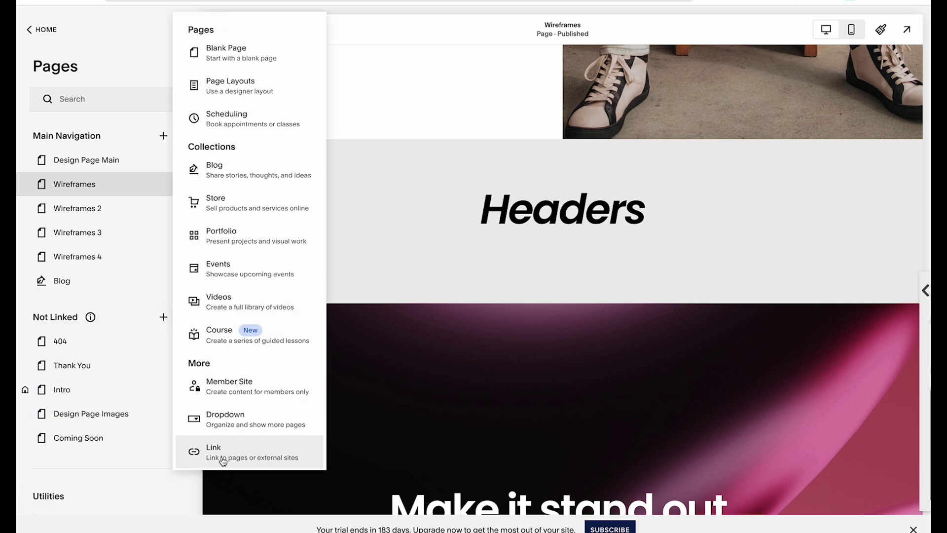
pyautogui.click(235, 49)
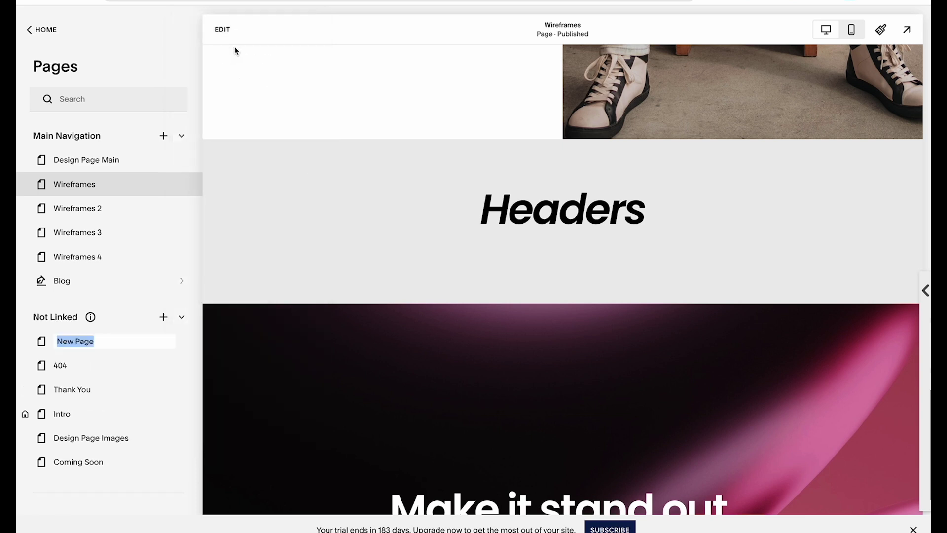
pyautogui.write('Home')
pyautogui.press('Return')
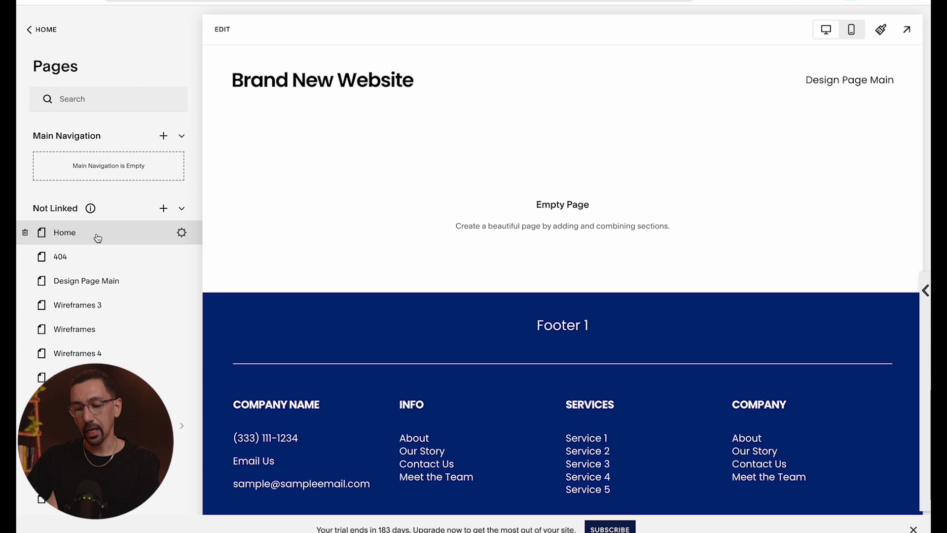
pyautogui.moveTo(95, 235); pyautogui.dragTo(118, 253)
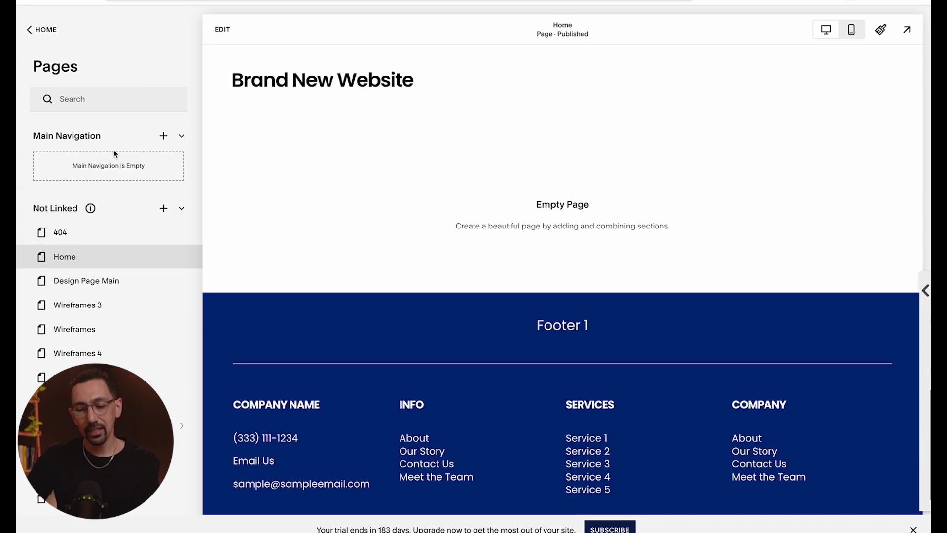
pyautogui.click(162, 137)
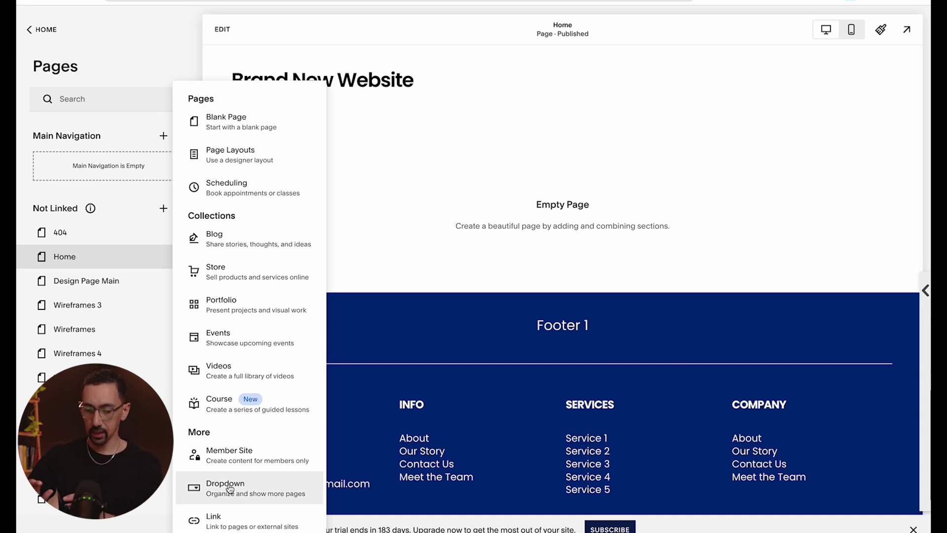
# Add an About link pointing to /about to the main navigation
pyautogui.click(239, 525)
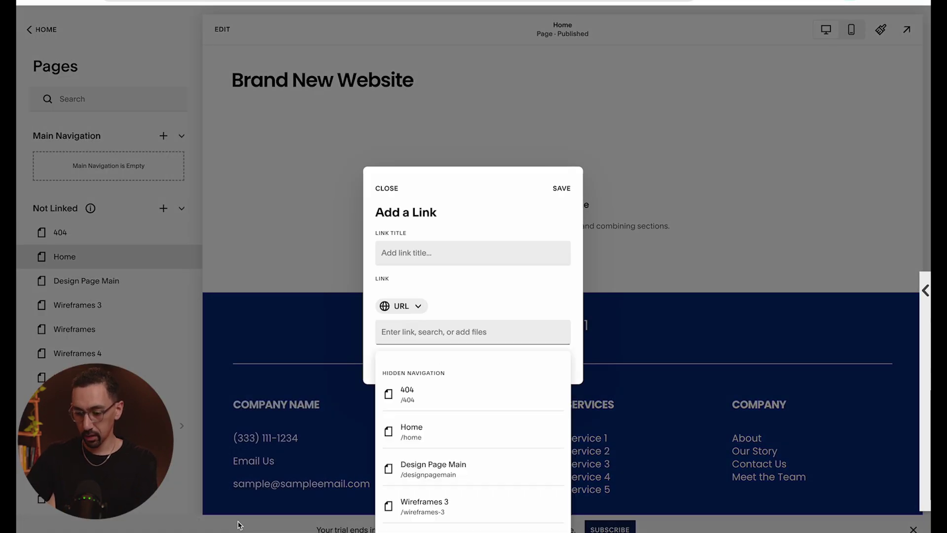
pyautogui.click(415, 265)
pyautogui.click(407, 254)
pyautogui.write('About')
pyautogui.press('Tab')
pyautogui.press('Tab')
pyautogui.write('/')
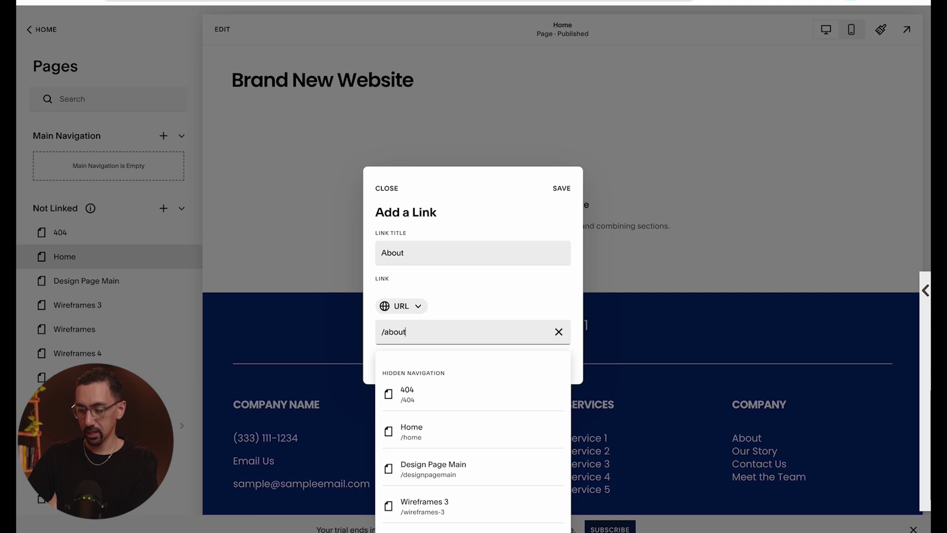
pyautogui.click(490, 211)
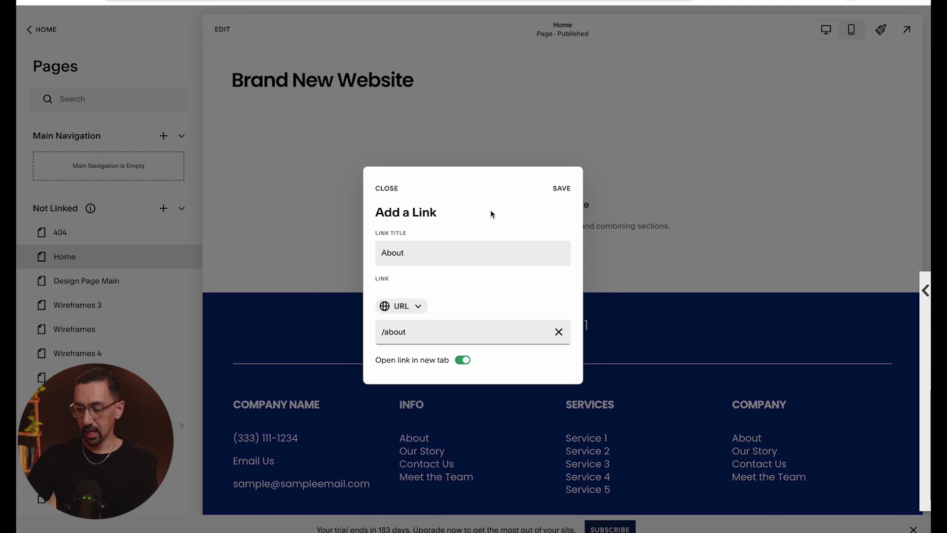
pyautogui.click(555, 192)
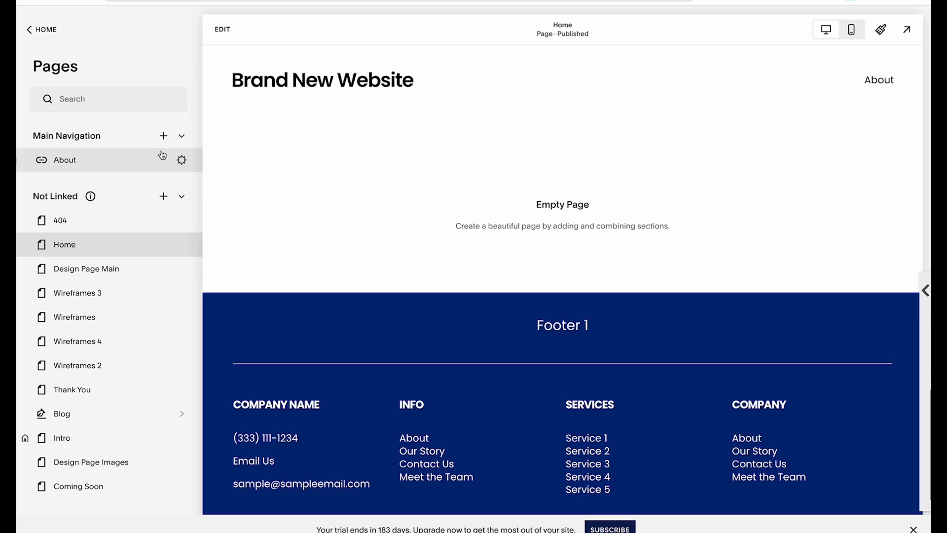
# Add a dropdown named Services to the main navigation
pyautogui.click(163, 136)
pyautogui.click(257, 484)
pyautogui.write('Services')
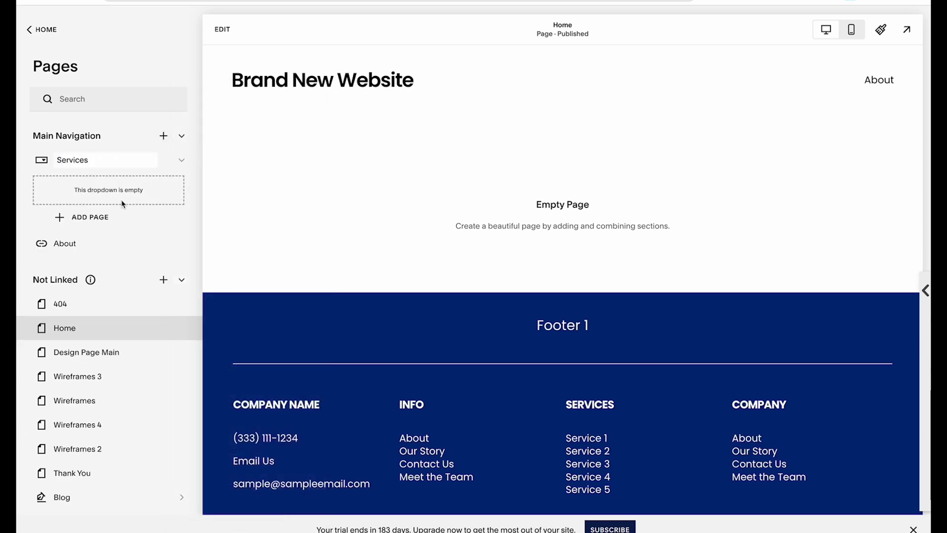
pyautogui.press('Return')
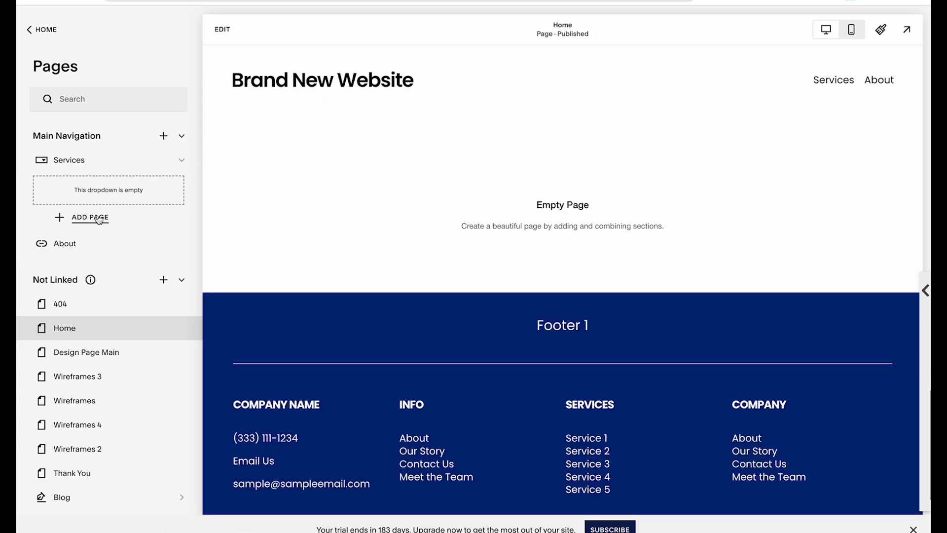
# Add a Consulting link to /consulting inside the Services dropdown
pyautogui.click(81, 217)
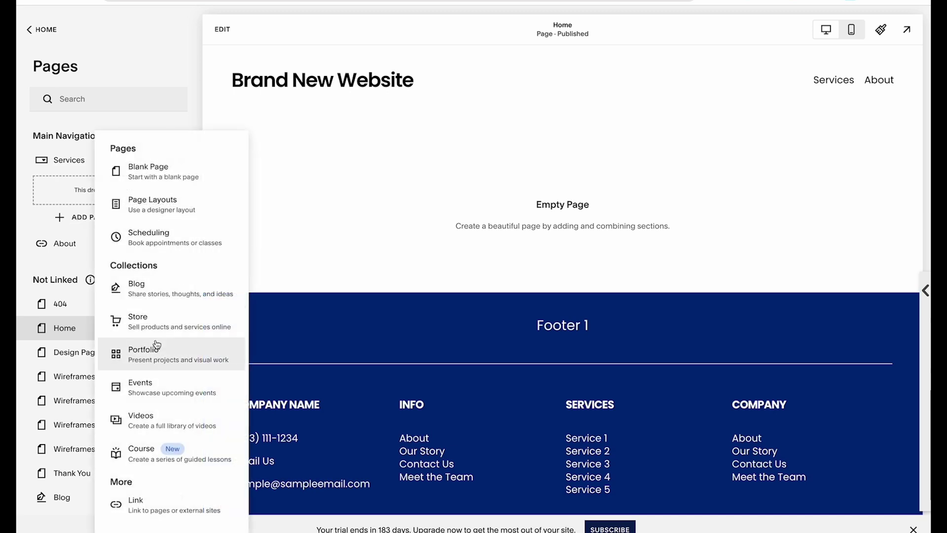
pyautogui.click(151, 504)
pyautogui.click(437, 252)
pyautogui.write('Consulting')
pyautogui.press('Tab')
pyautogui.press('Tab')
pyautogui.write('/co')
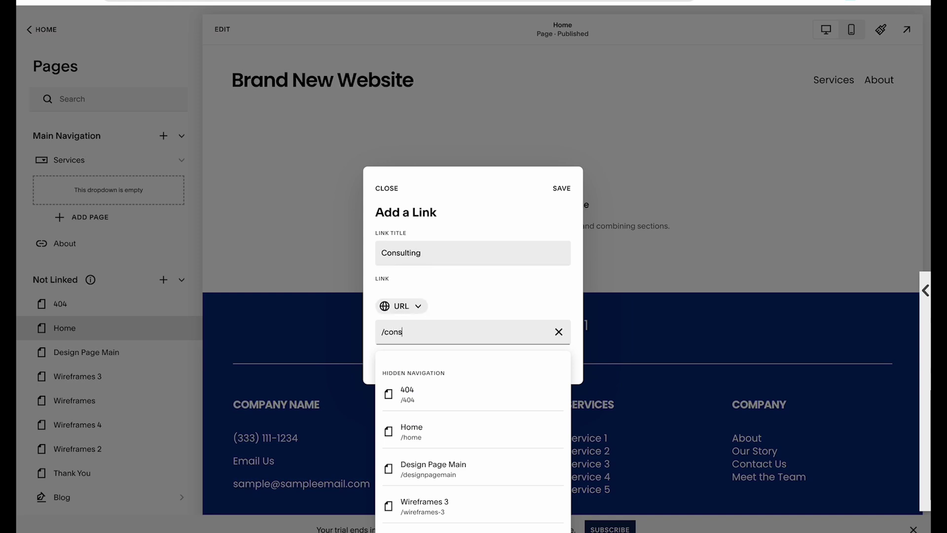
pyautogui.write('nsulting')
pyautogui.click(562, 188)
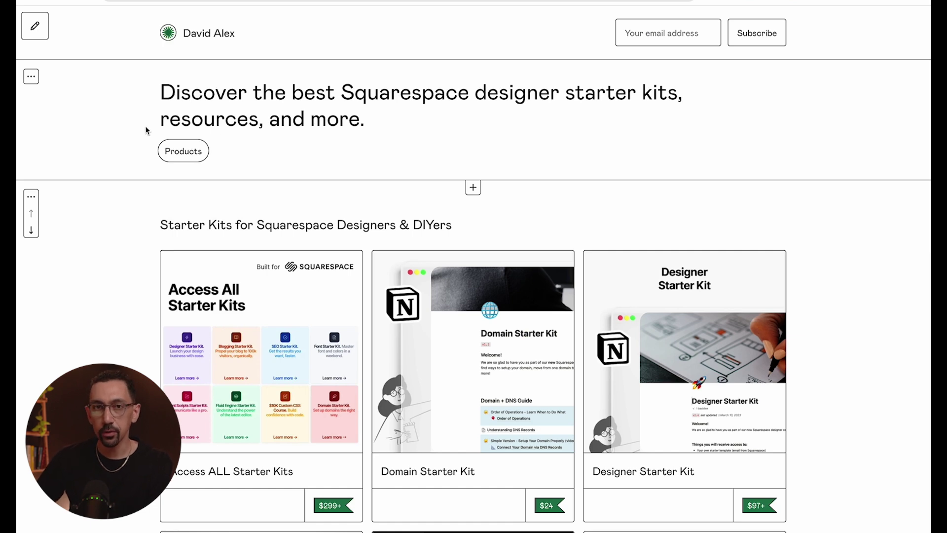
pyautogui.scroll(-15, 104, 301)
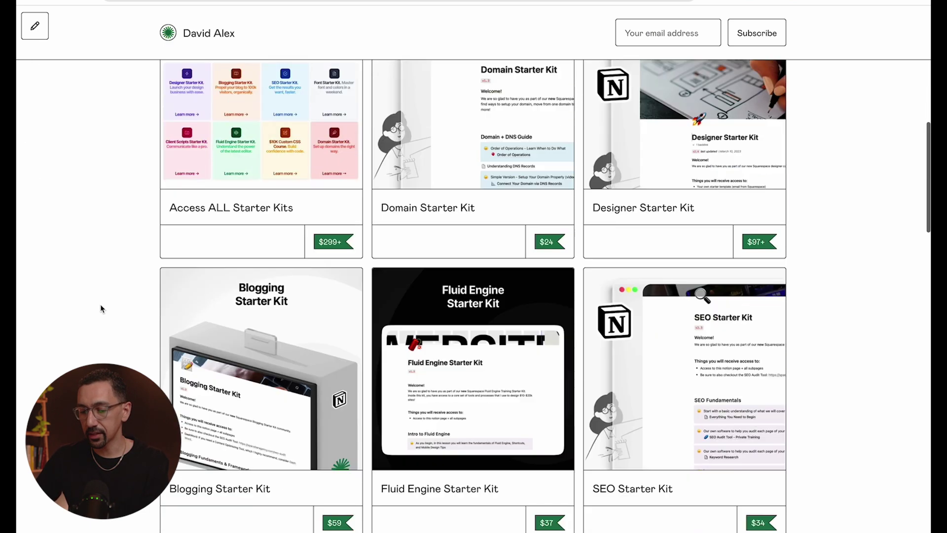
pyautogui.scroll(-6, 100, 308)
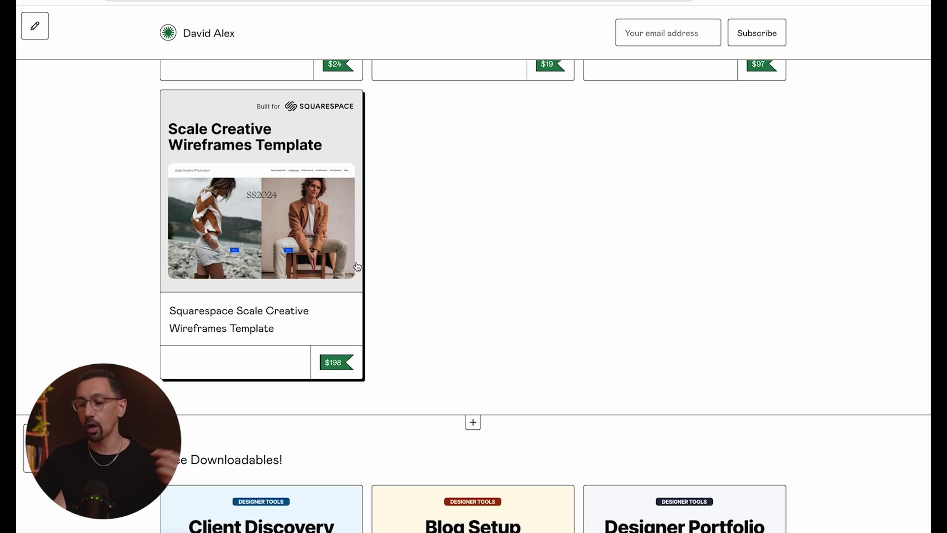
pyautogui.scroll(-4, 356, 265)
pyautogui.scroll(9, 356, 266)
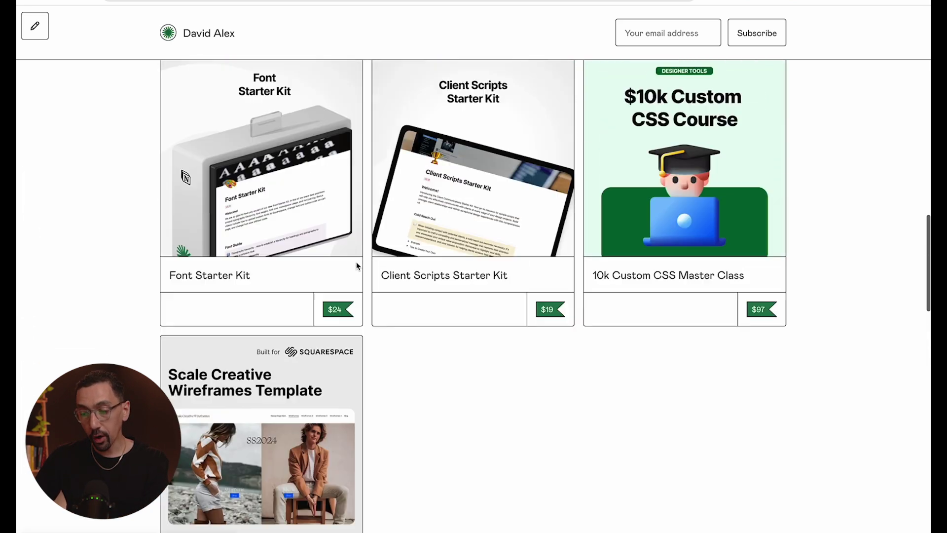
pyautogui.scroll(10, 356, 265)
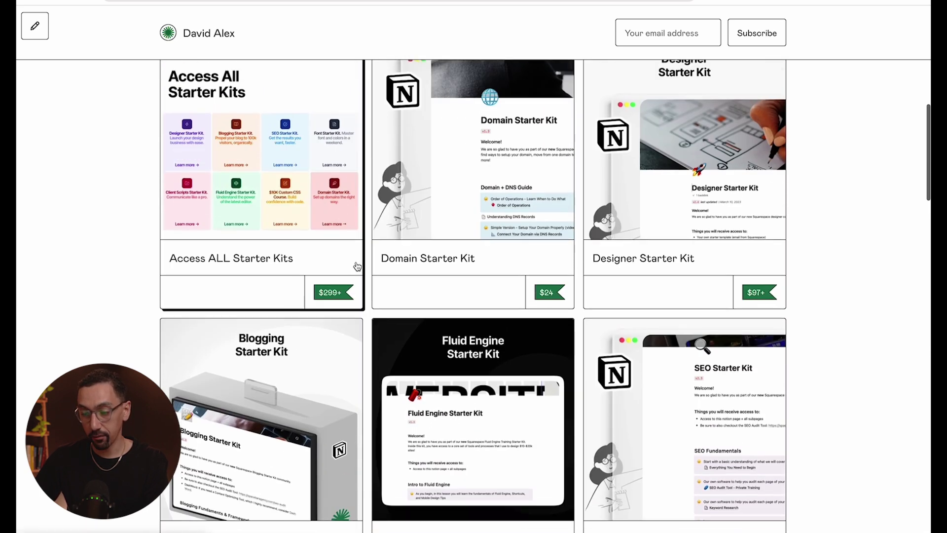
pyautogui.scroll(1, 357, 266)
pyautogui.scroll(-3, 542, 197)
pyautogui.scroll(1, 729, 108)
pyautogui.scroll(2, 728, 108)
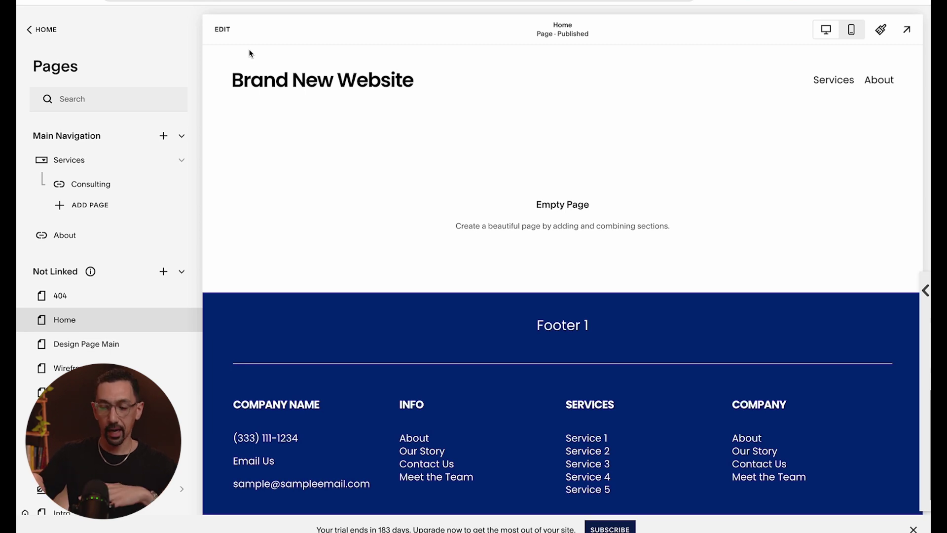
# Open the Add a Section library on the empty Home page and browse the Intro templates
pyautogui.click(222, 30)
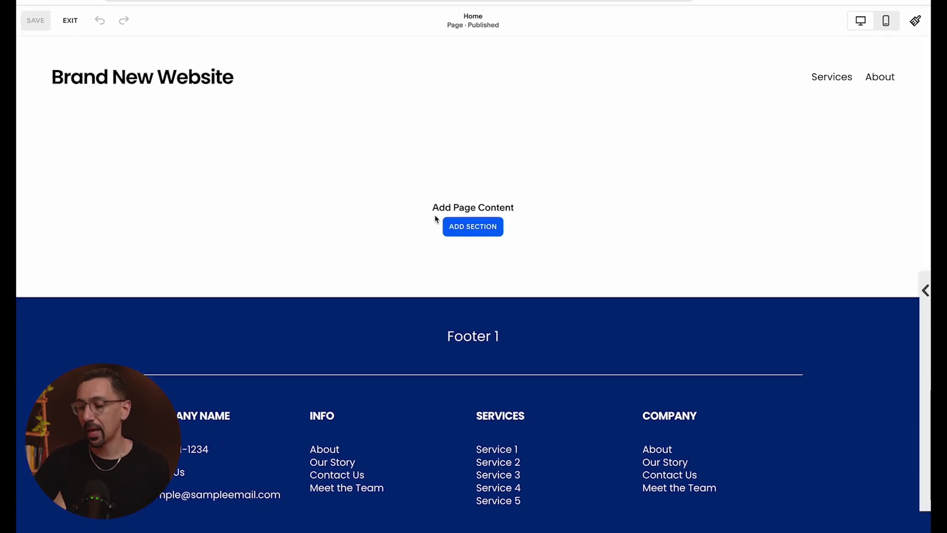
pyautogui.click(476, 228)
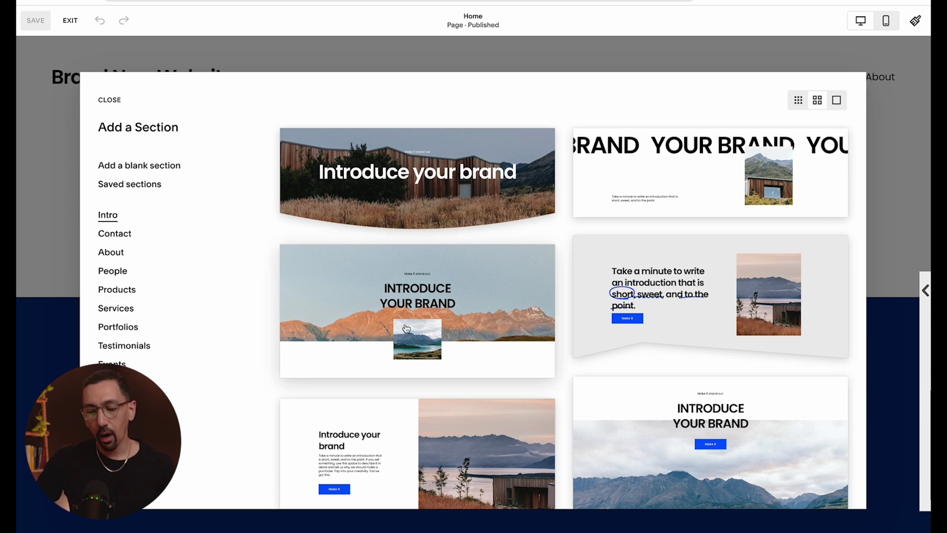
pyautogui.scroll(-3, 407, 295)
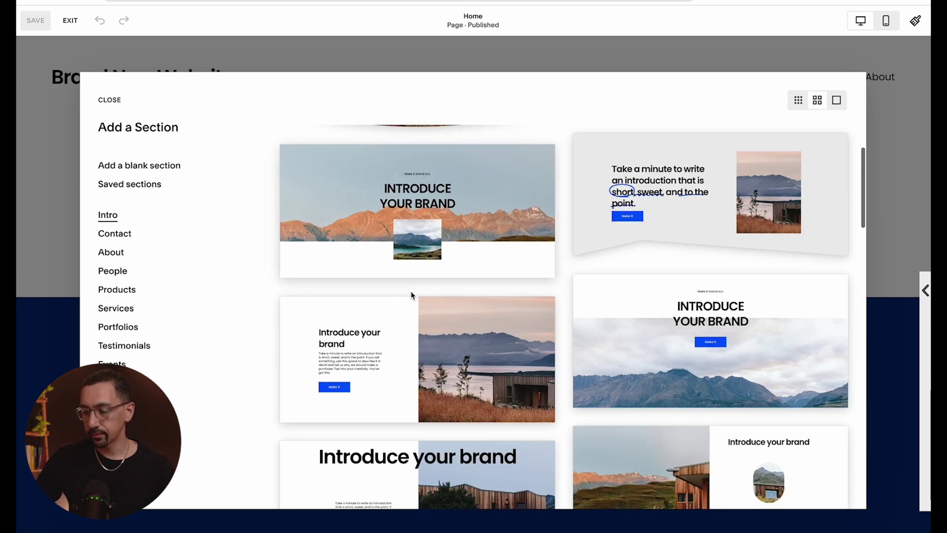
pyautogui.scroll(3, 412, 296)
pyautogui.scroll(-3, 708, 176)
pyautogui.scroll(-1, 578, 442)
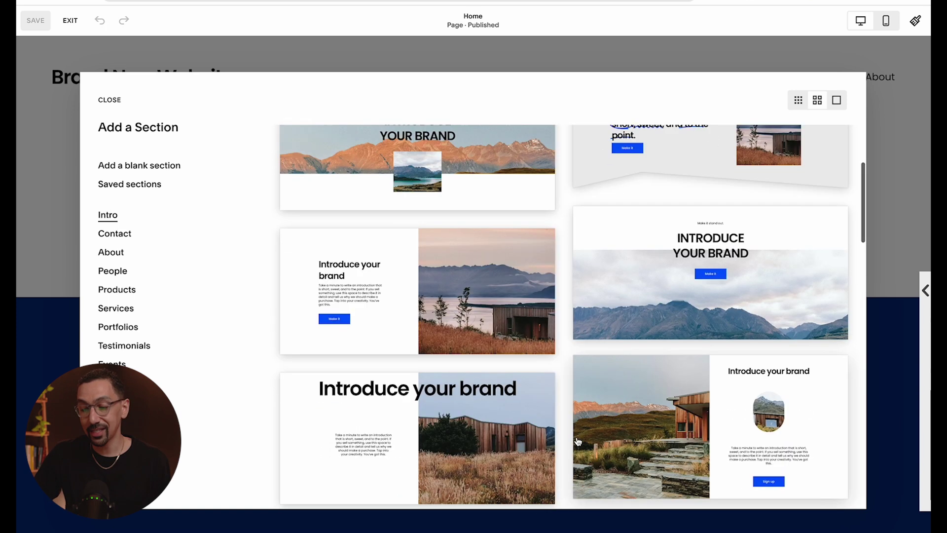
pyautogui.scroll(-3, 578, 442)
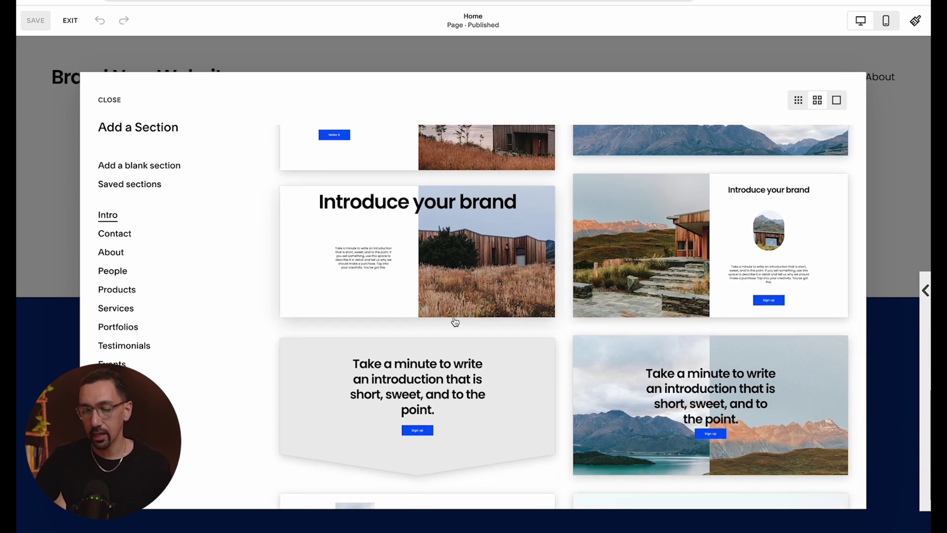
pyautogui.scroll(2, 451, 322)
pyautogui.scroll(-6, 452, 322)
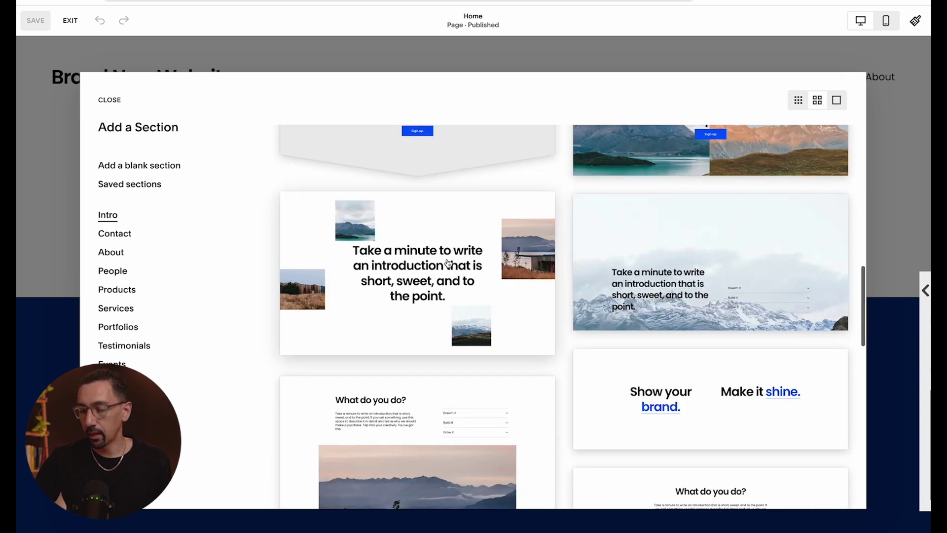
pyautogui.scroll(-2, 434, 285)
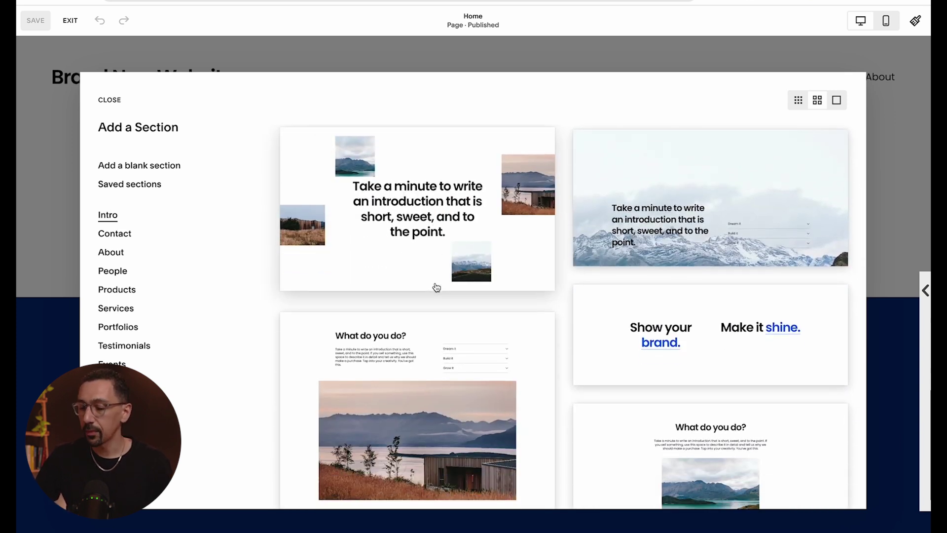
pyautogui.scroll(-4, 560, 334)
pyautogui.scroll(2, 570, 341)
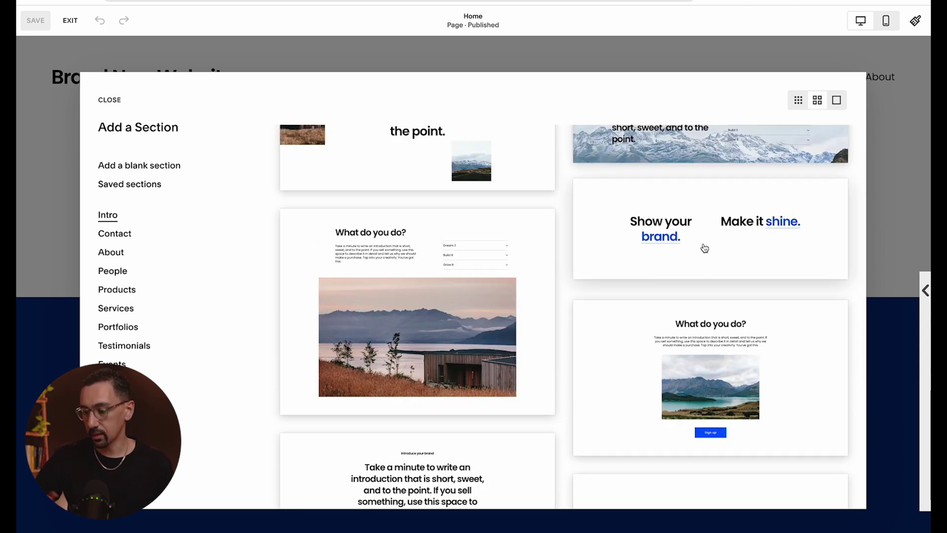
# Show the Contact category and browse its form, map and photo gallery layouts
pyautogui.click(106, 233)
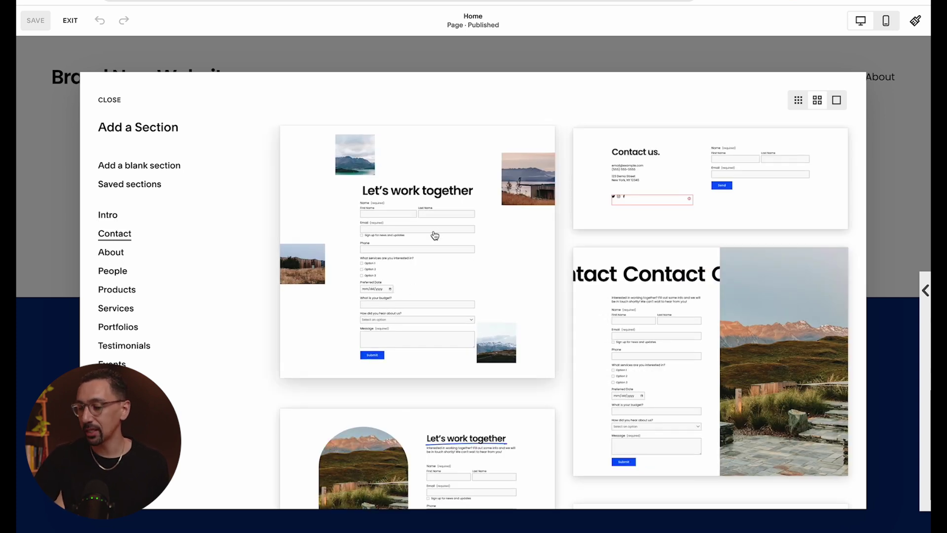
pyautogui.scroll(-5, 435, 235)
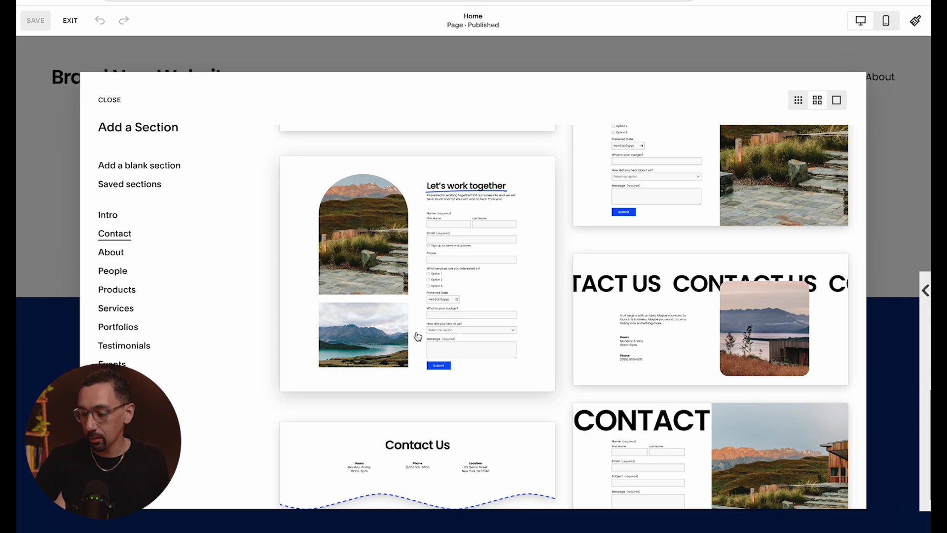
pyautogui.scroll(-6, 418, 348)
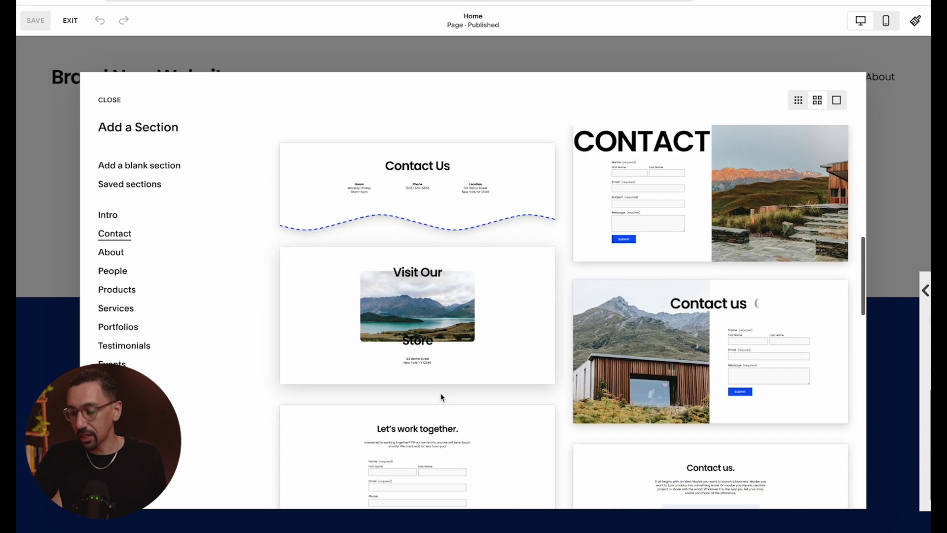
pyautogui.scroll(-1, 490, 377)
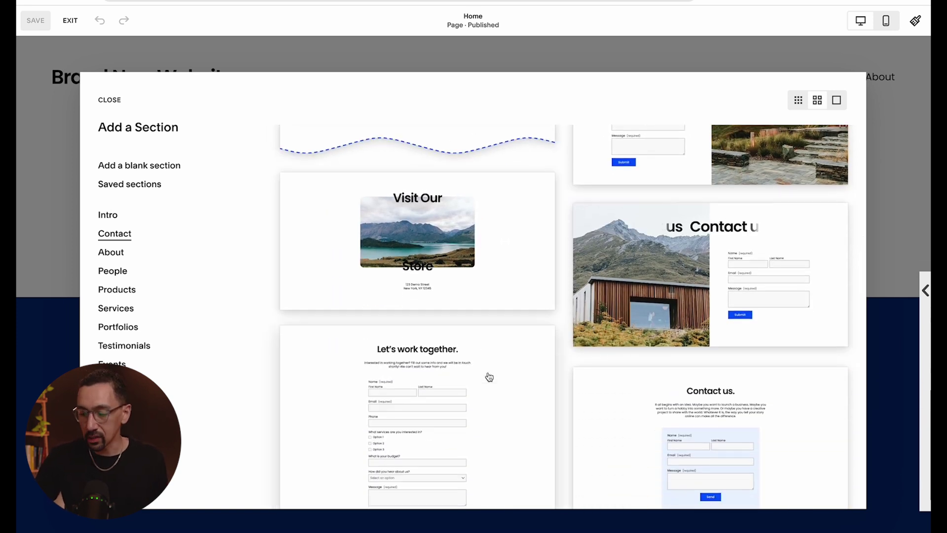
pyautogui.scroll(-7, 489, 376)
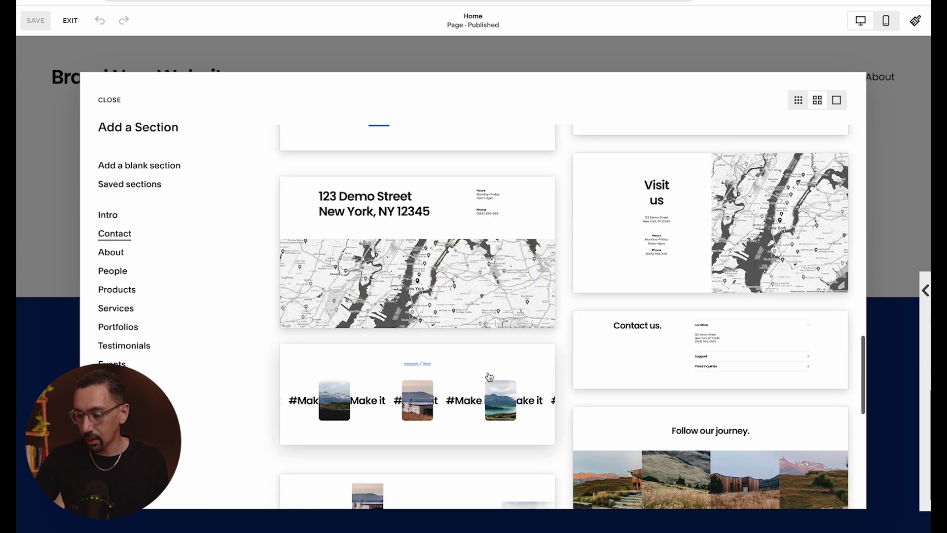
pyautogui.scroll(-1, 489, 376)
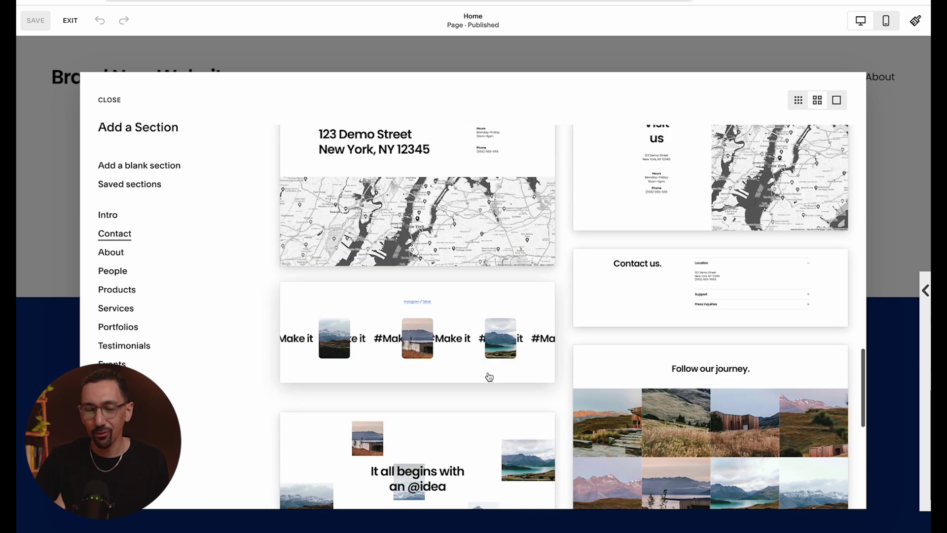
pyautogui.scroll(-1, 489, 377)
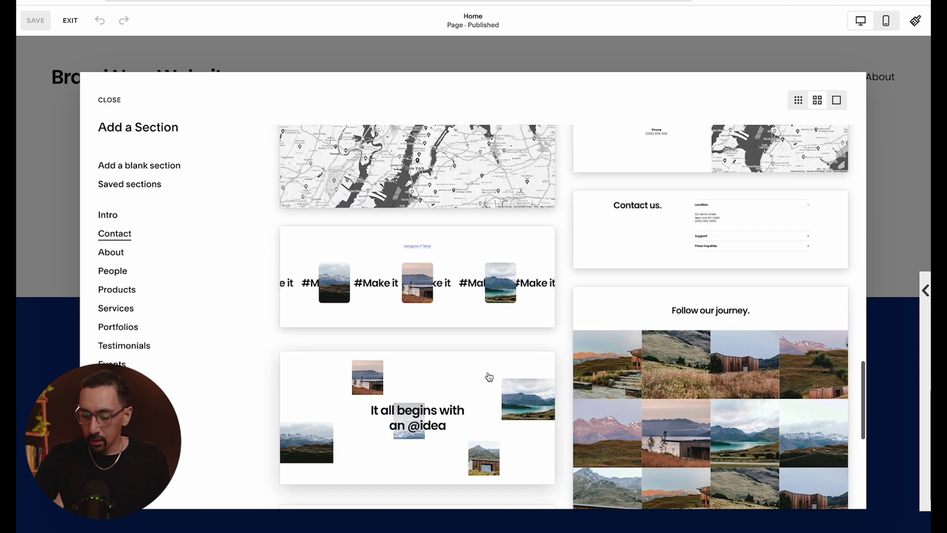
pyautogui.scroll(1, 489, 376)
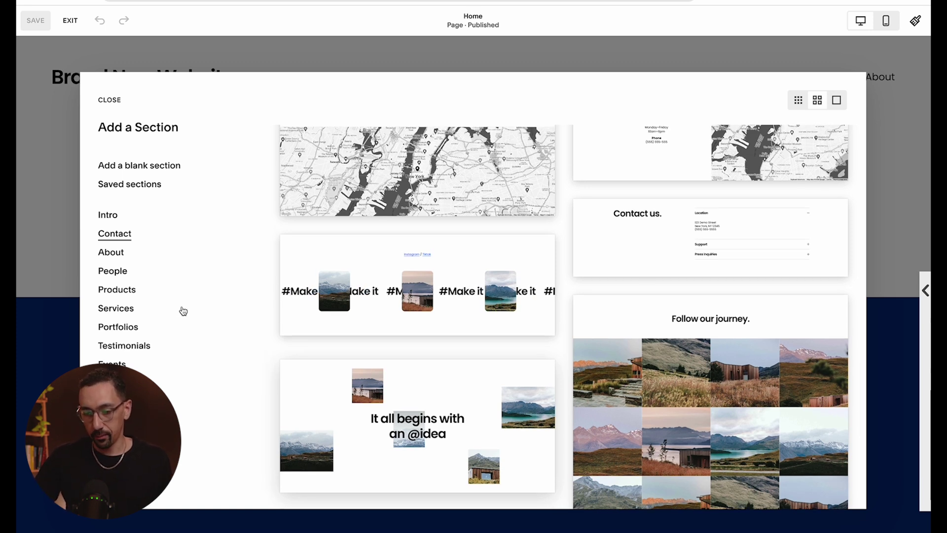
# Insert the first saved hero section and retype it as CONSULTING with Heading 1 'Land Your Dream Clients'
pyautogui.click(128, 185)
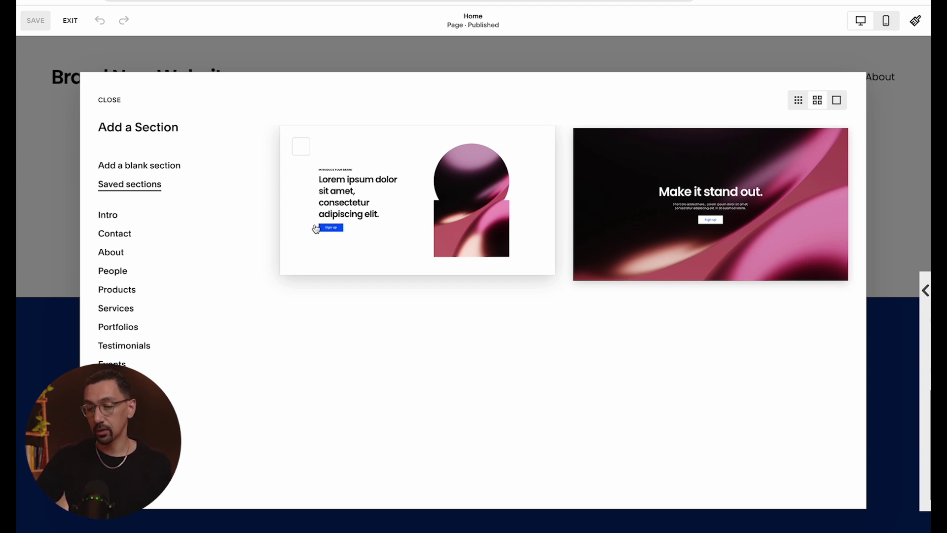
pyautogui.click(405, 223)
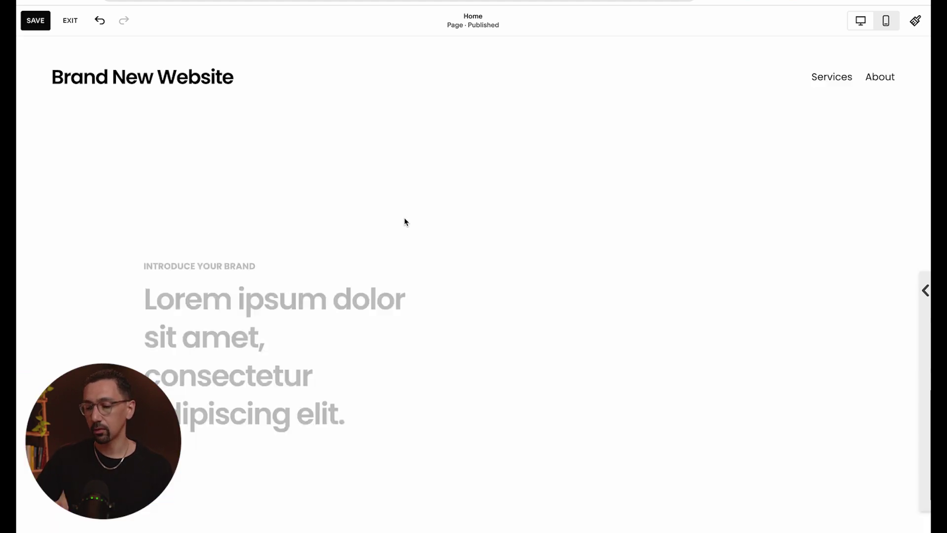
pyautogui.click(294, 267)
pyautogui.tripleClick(249, 268)
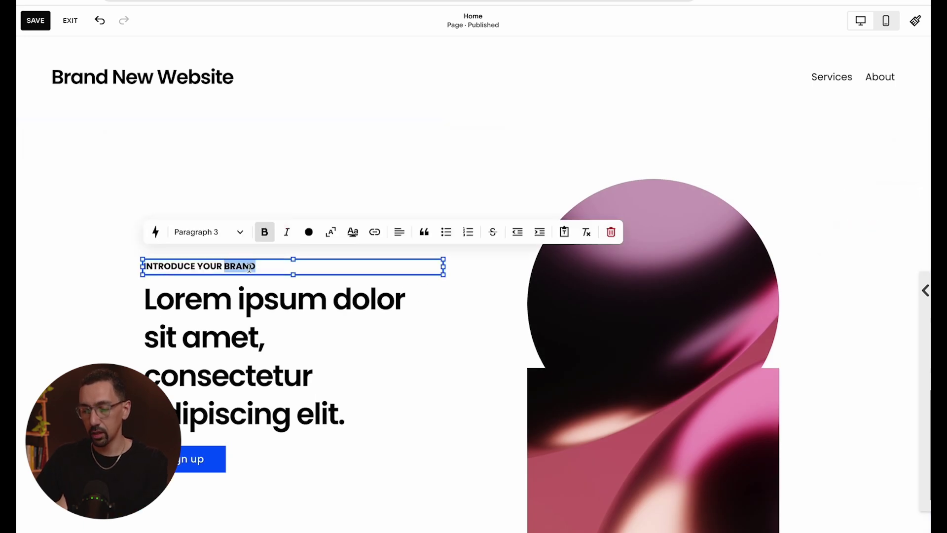
pyautogui.write('CONSULTING')
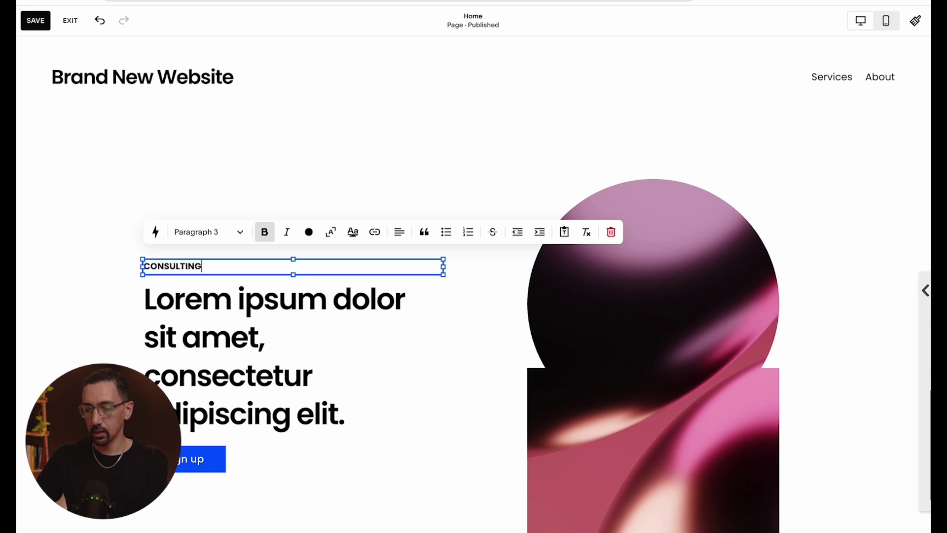
pyautogui.click(267, 344)
pyautogui.tripleClick(270, 349)
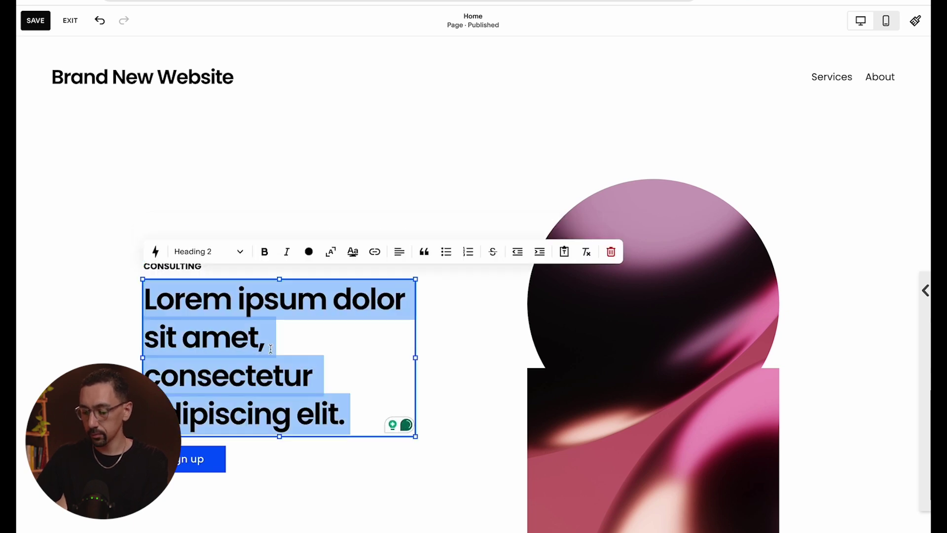
pyautogui.write('Land Your Dream Clients')
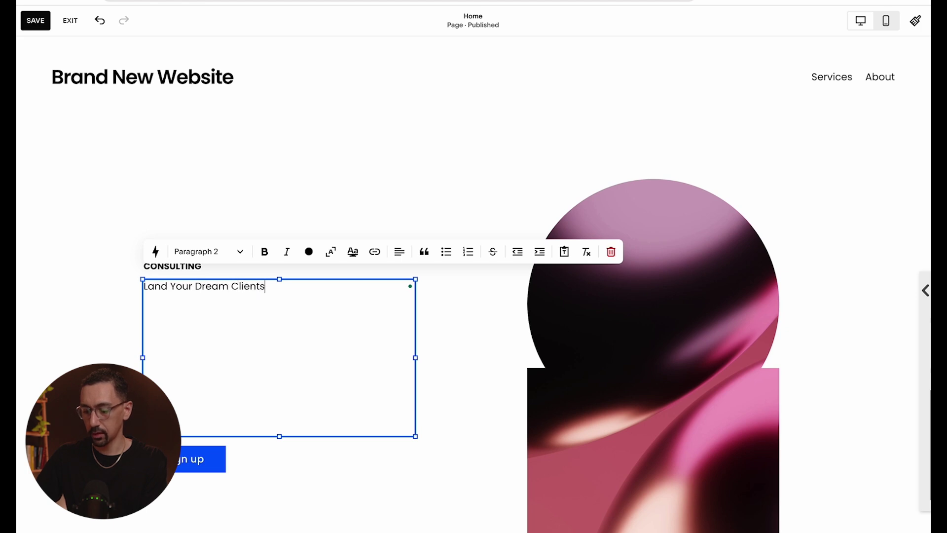
pyautogui.hotkey('ctrl', 'alt', '1')
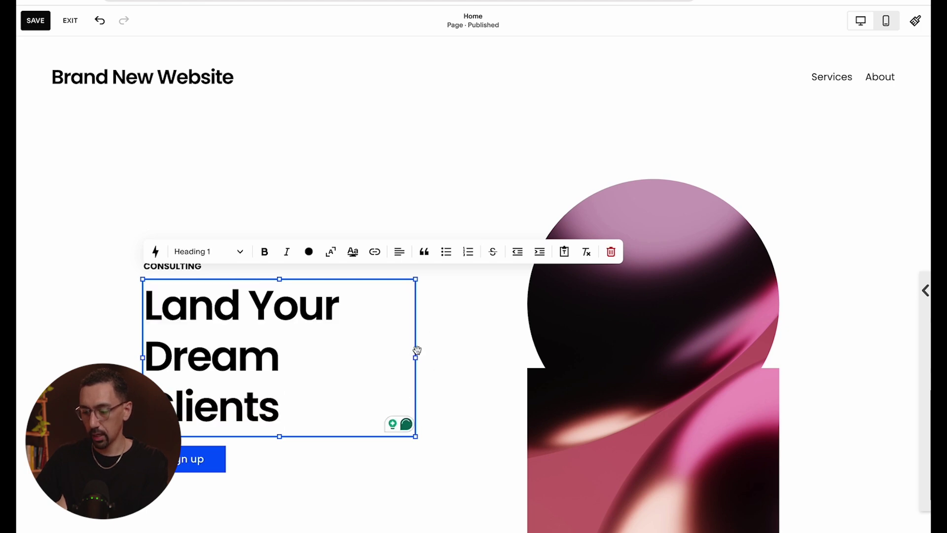
# Widen and shorten the heading box and move the Sign up button up beneath it
pyautogui.moveTo(414, 356); pyautogui.dragTo(469, 355)
pyautogui.scroll(-2, 326, 311)
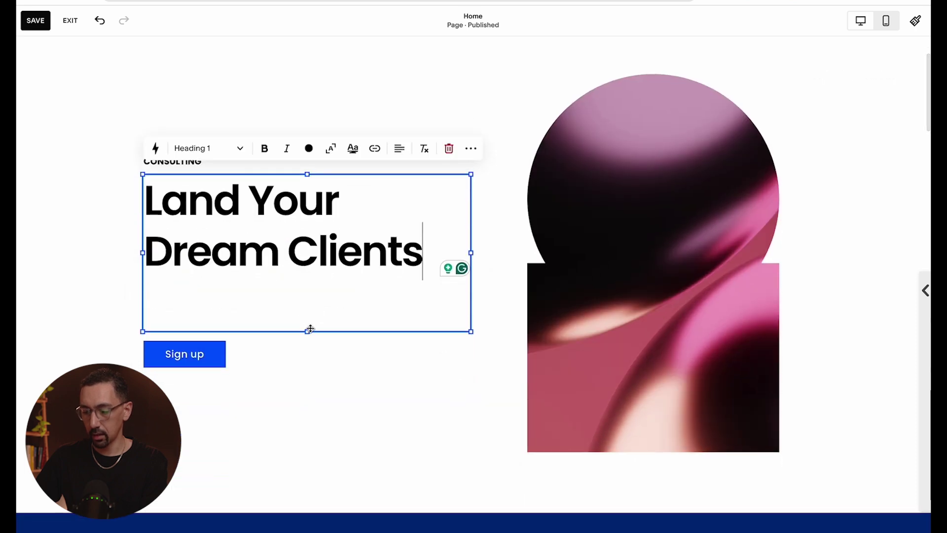
pyautogui.moveTo(310, 329); pyautogui.dragTo(308, 291)
pyautogui.click(211, 355)
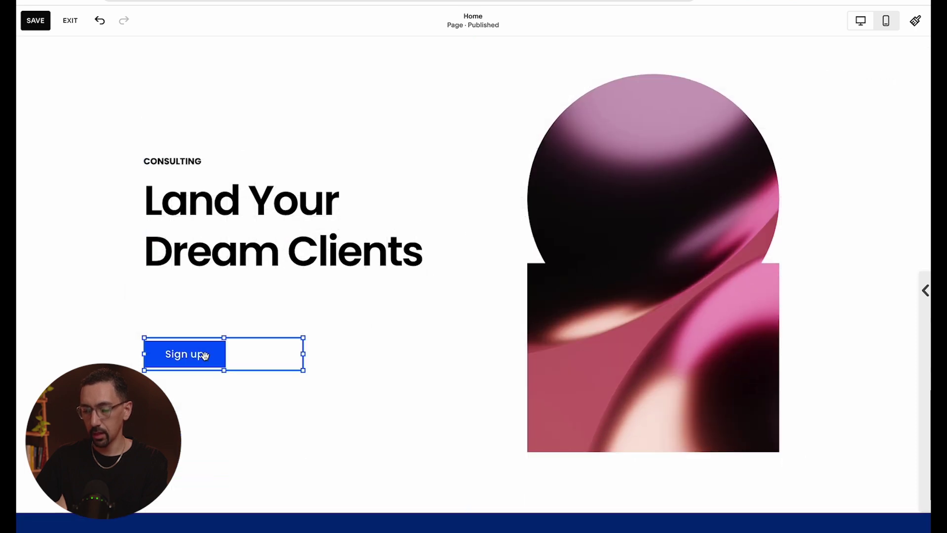
pyautogui.moveTo(213, 353); pyautogui.dragTo(218, 316)
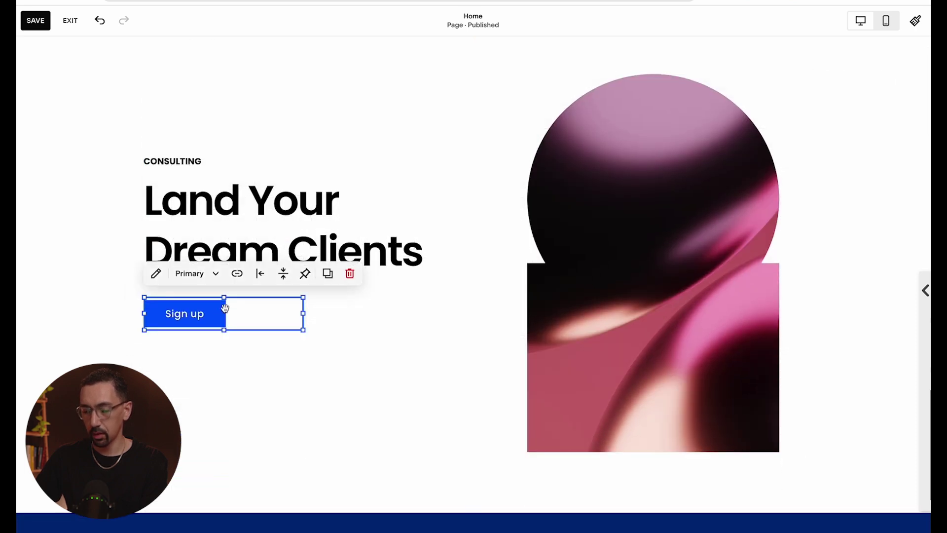
# Relabel the button 'Book A Call' and link it to /book
pyautogui.doubleClick(209, 321)
pyautogui.tripleClick(361, 336)
pyautogui.write('Book A Call')
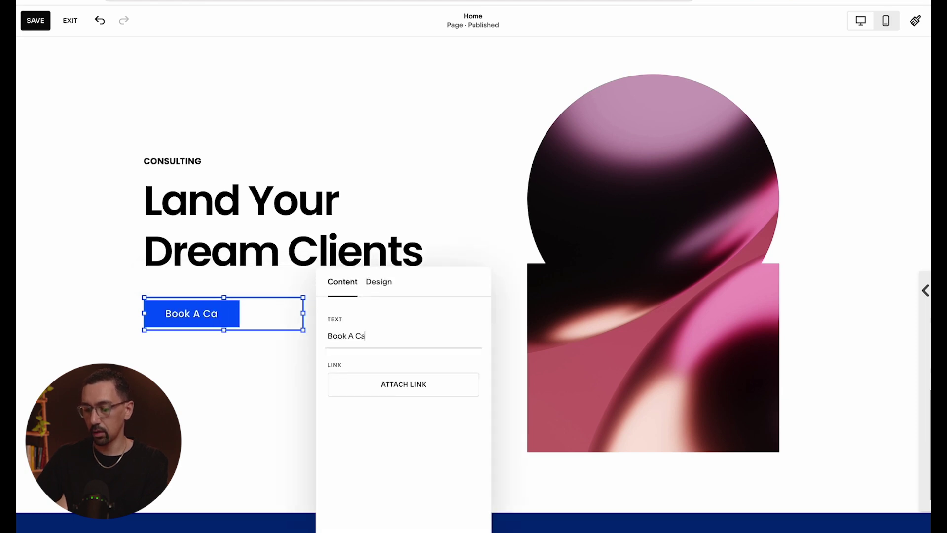
pyautogui.click(427, 390)
pyautogui.click(266, 394)
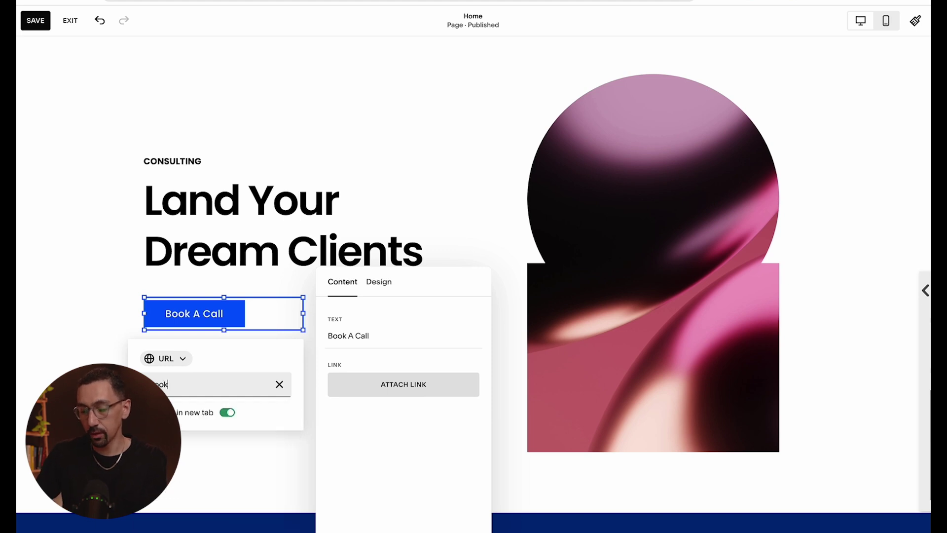
pyautogui.press('Return')
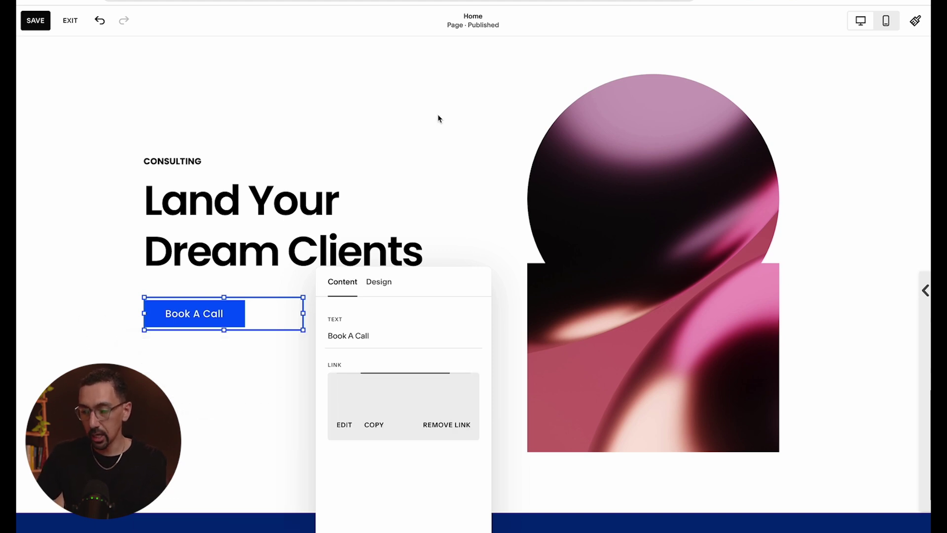
pyautogui.click(440, 141)
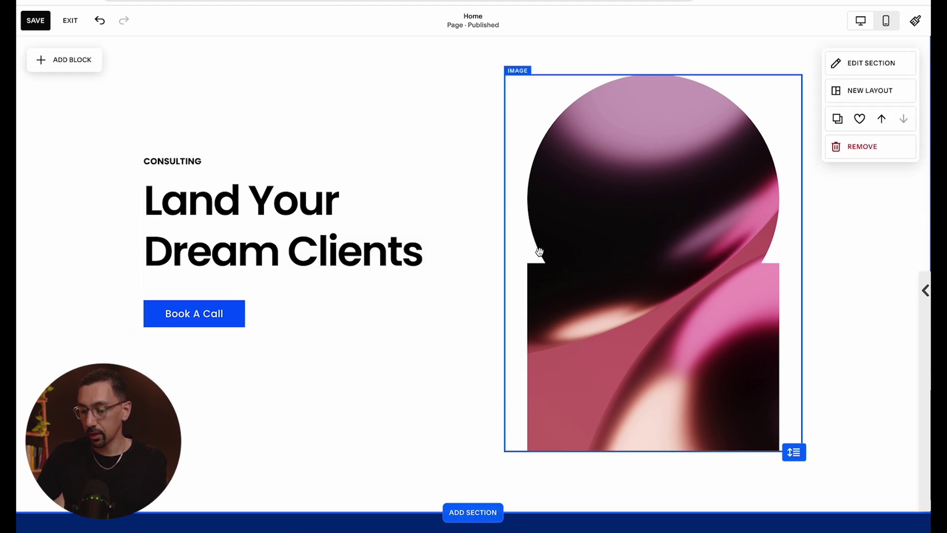
# Replace the hero image with the mountain valley photo from Free Images
pyautogui.click(663, 284)
pyautogui.click(663, 256)
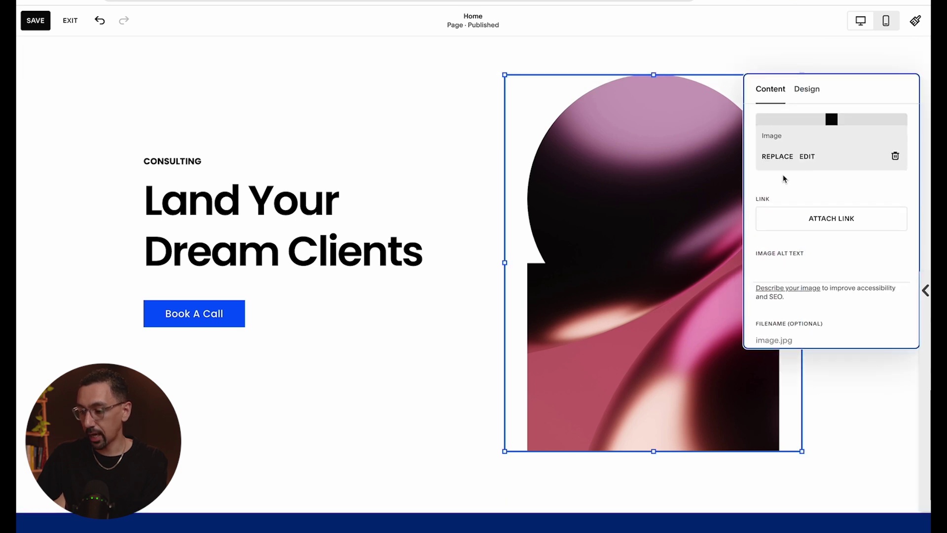
pyautogui.click(773, 213)
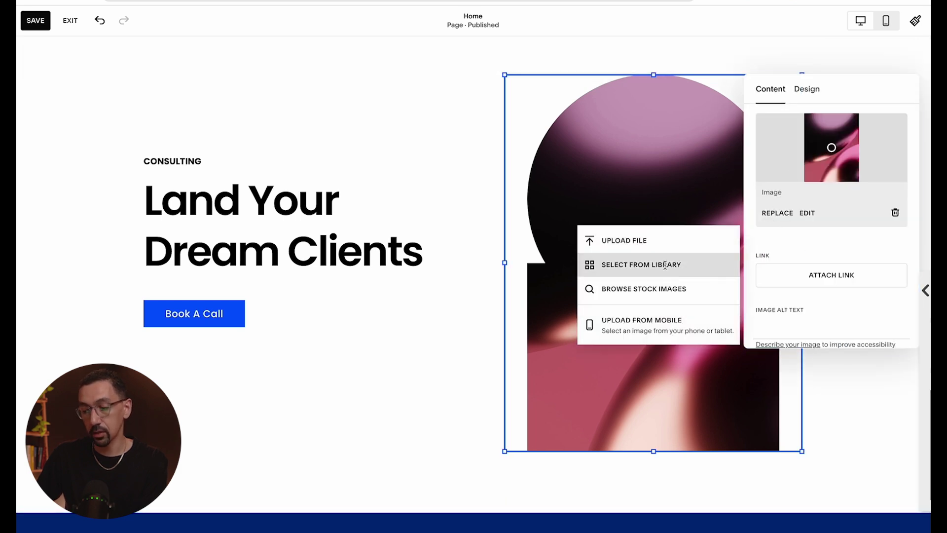
pyautogui.click(665, 266)
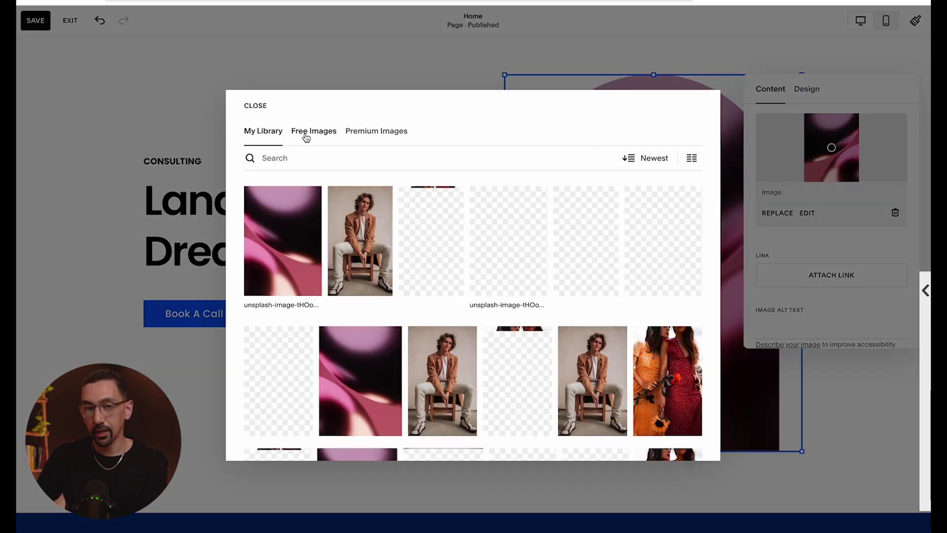
pyautogui.click(307, 138)
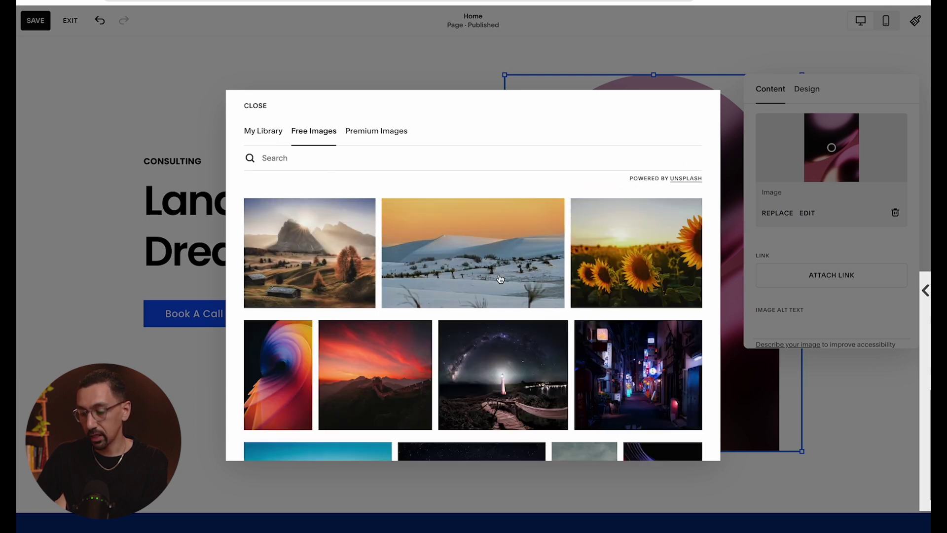
pyautogui.scroll(-3, 500, 279)
pyautogui.scroll(3, 500, 279)
pyautogui.click(329, 160)
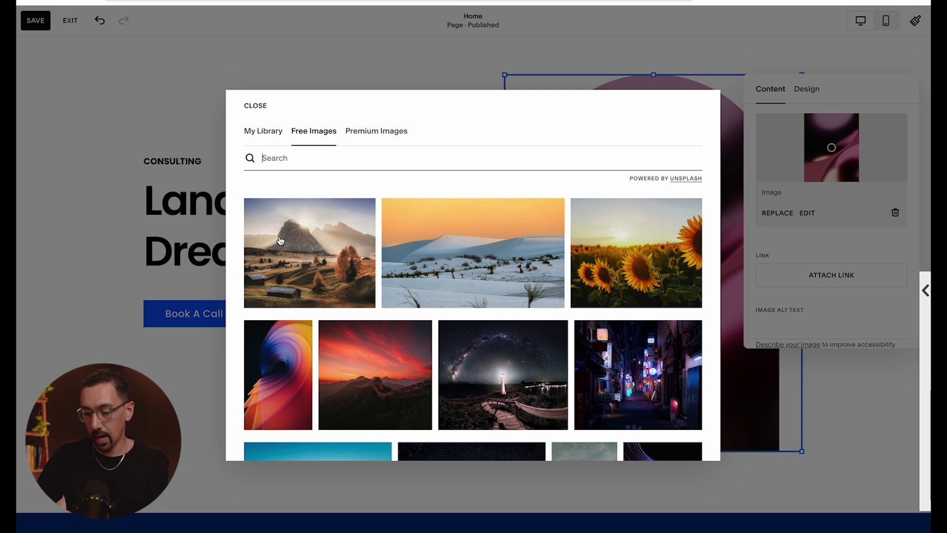
pyautogui.click(295, 249)
pyautogui.click(380, 400)
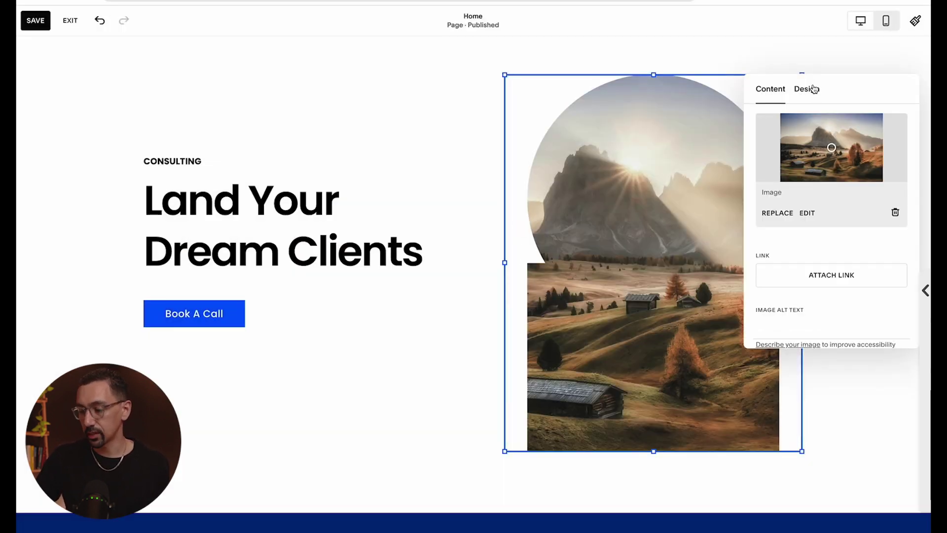
# Set the hero photo to Fill and nudge the image block slightly left
pyautogui.click(814, 89)
pyautogui.click(821, 132)
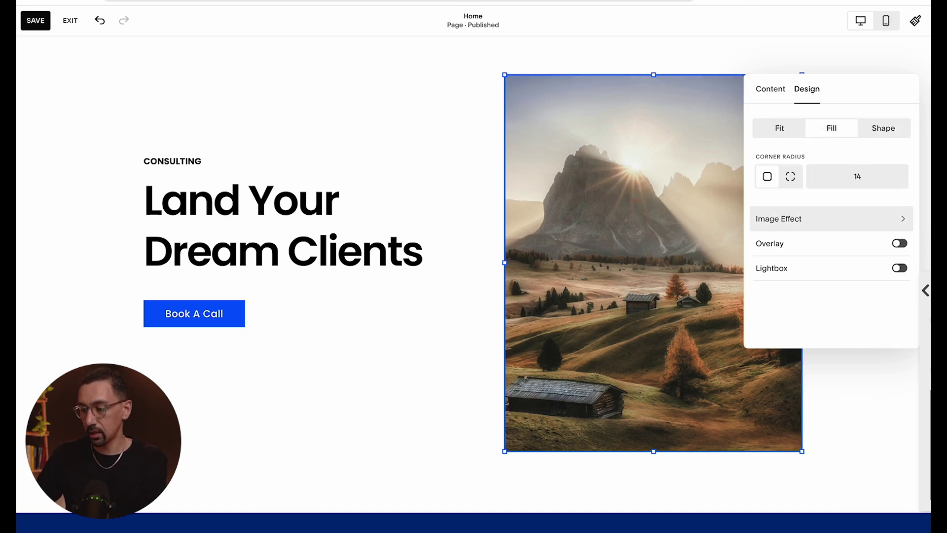
pyautogui.click(491, 179)
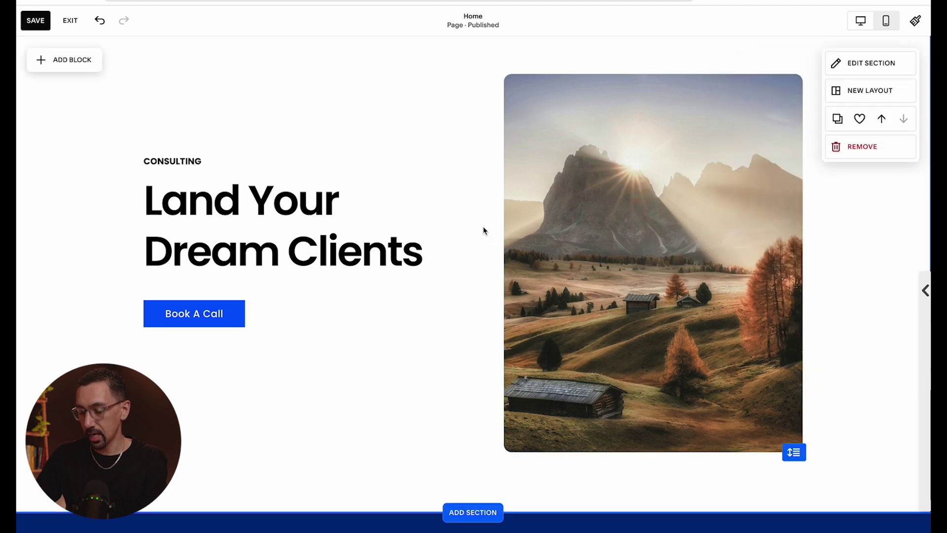
pyautogui.moveTo(543, 258); pyautogui.dragTo(526, 254)
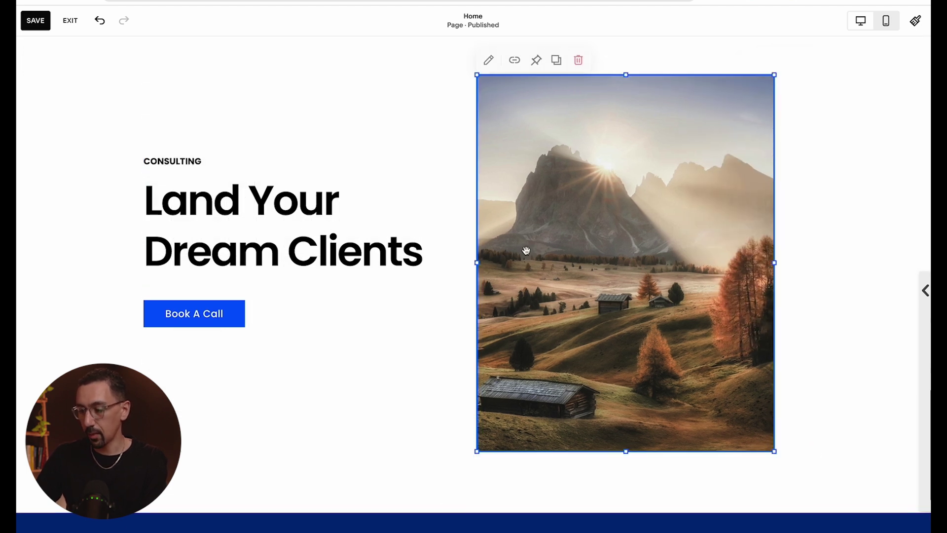
pyautogui.click(375, 388)
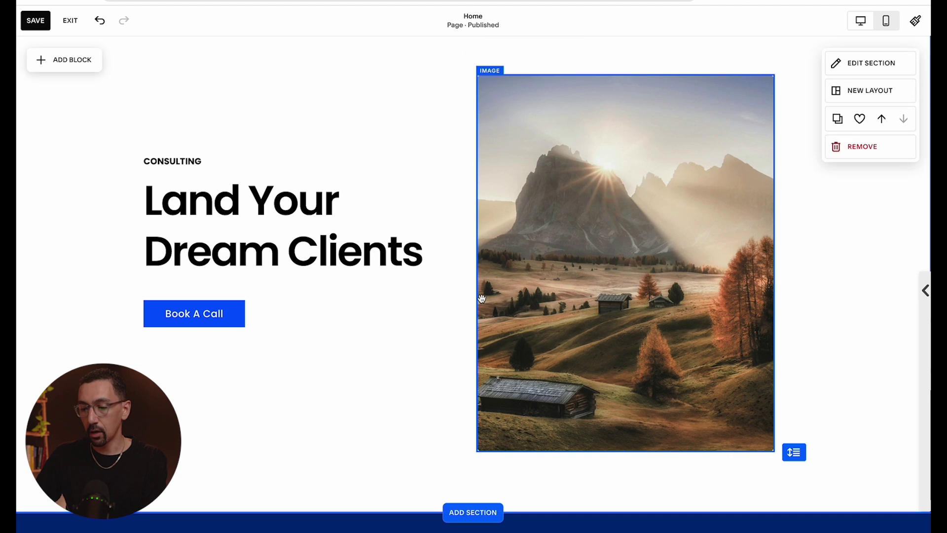
# Swap the hero image for the hiking photo
pyautogui.doubleClick(588, 190)
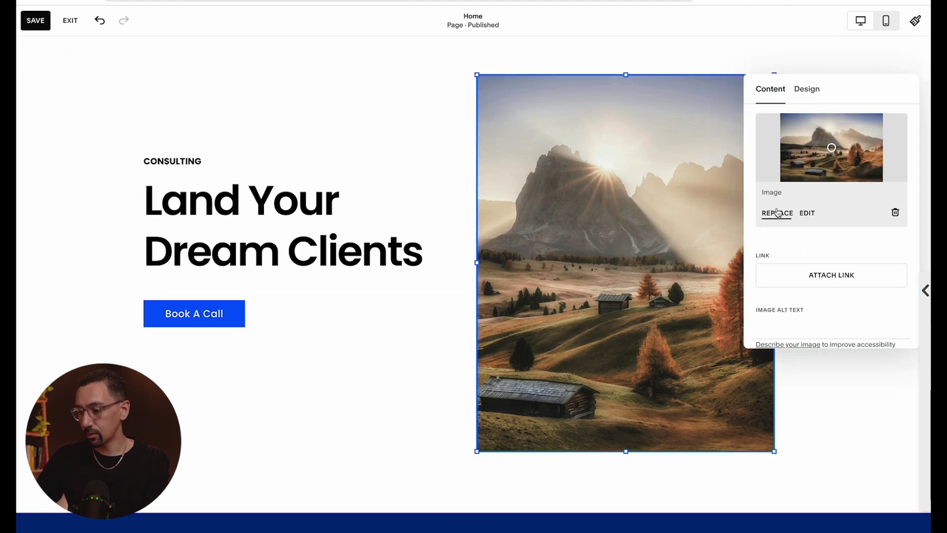
pyautogui.click(777, 212)
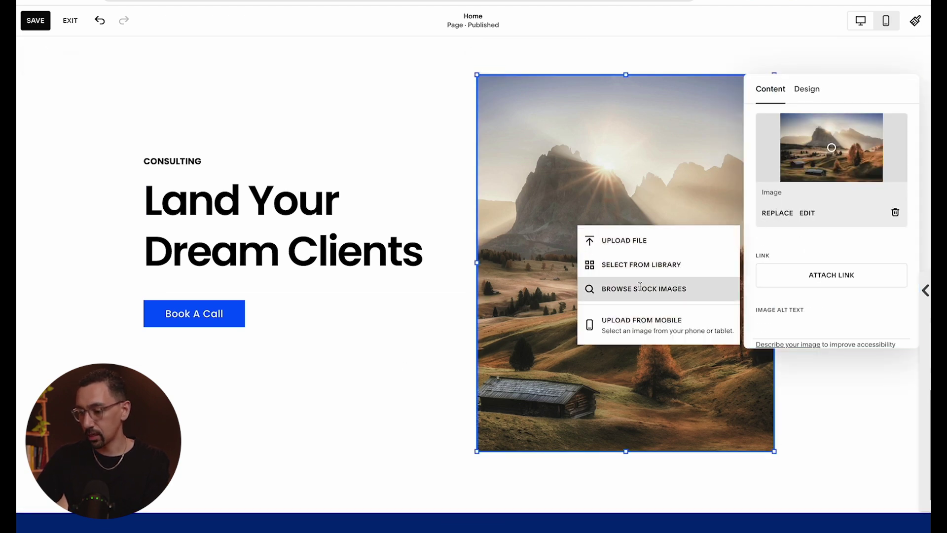
pyautogui.click(636, 271)
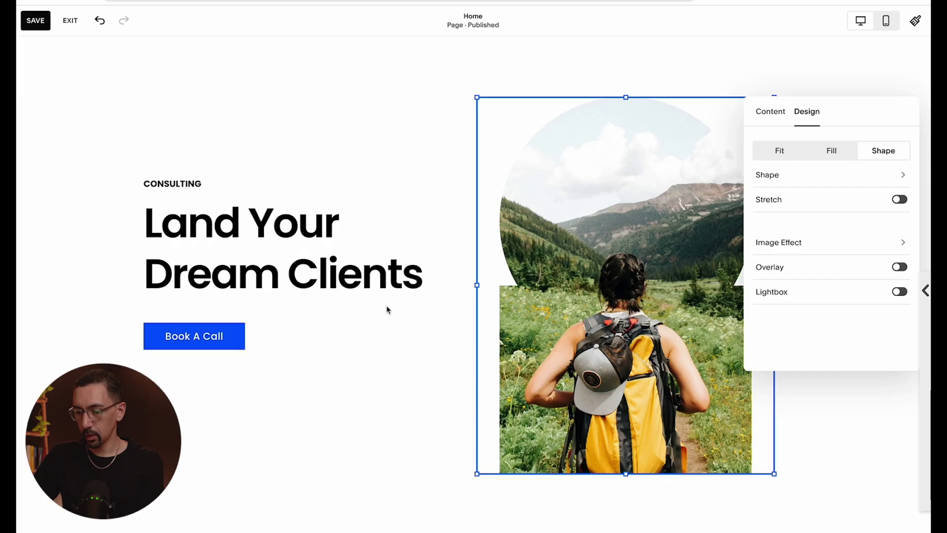
pyautogui.click(374, 336)
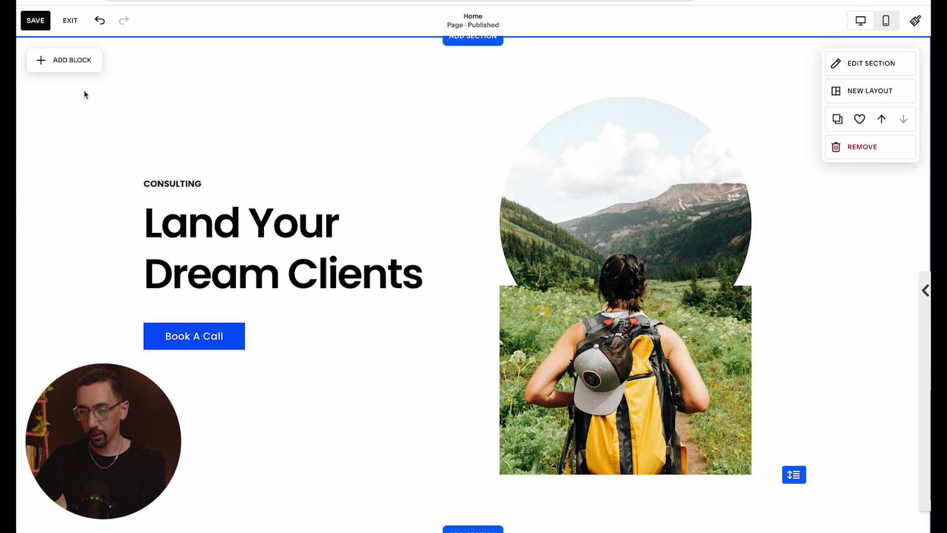
# Add the 'Make it stand out.' section template below the hero
pyautogui.scroll(-5, 432, 332)
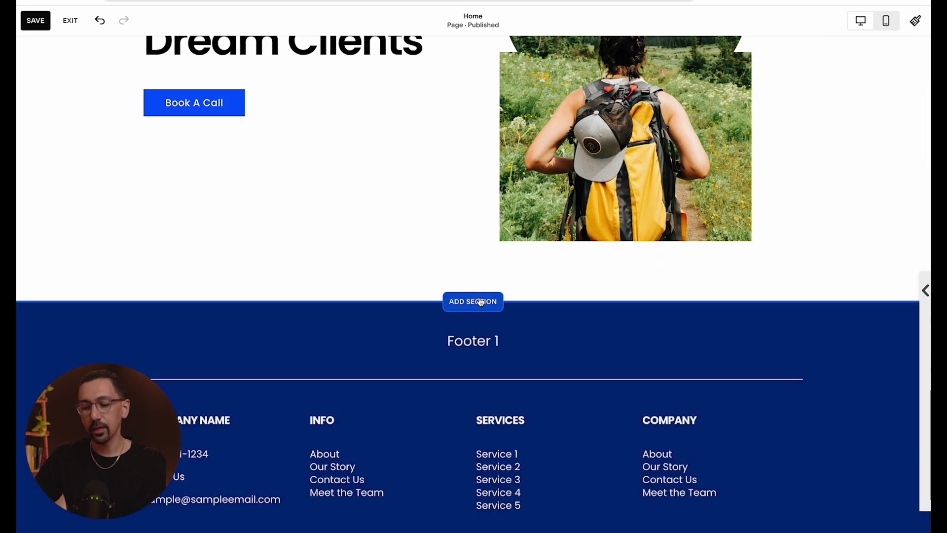
pyautogui.click(479, 299)
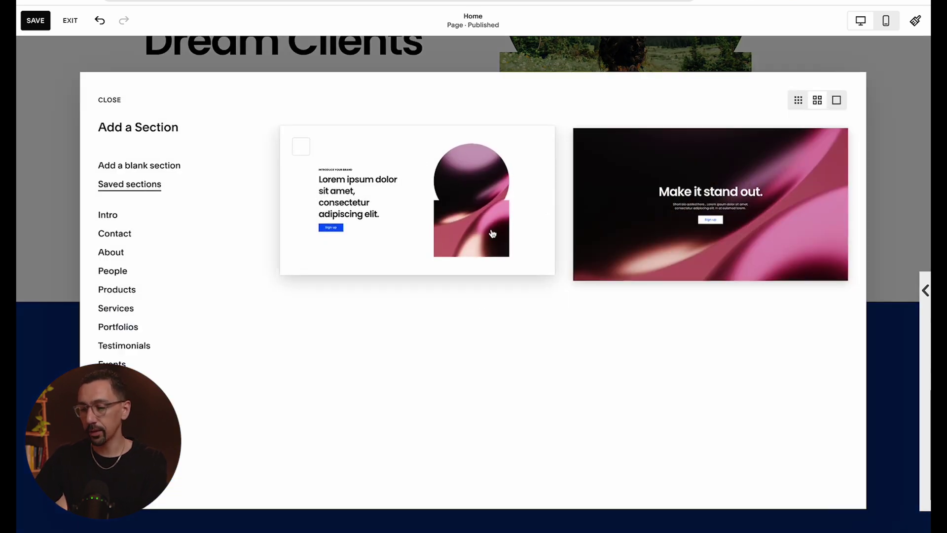
pyautogui.click(795, 186)
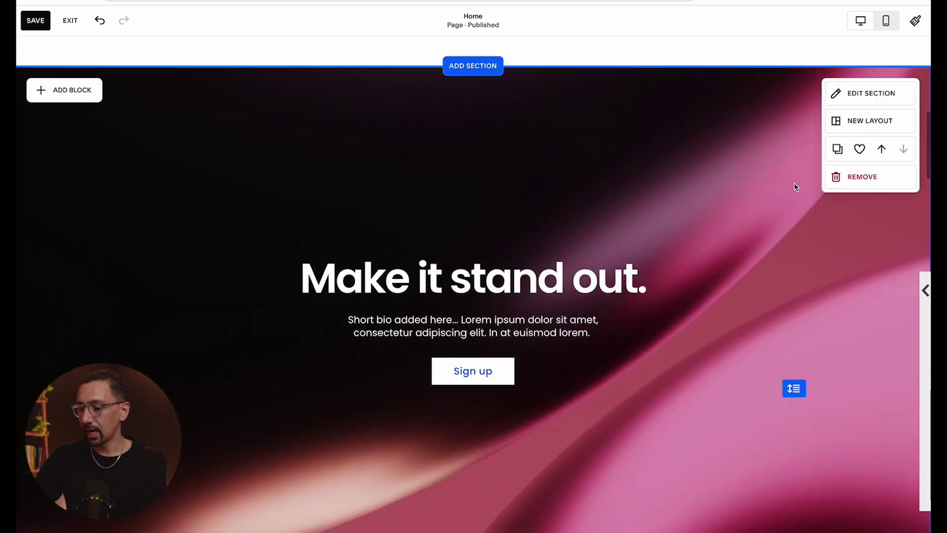
# Delete the section's background image and apply the Lightest 1 colour theme
pyautogui.click(871, 94)
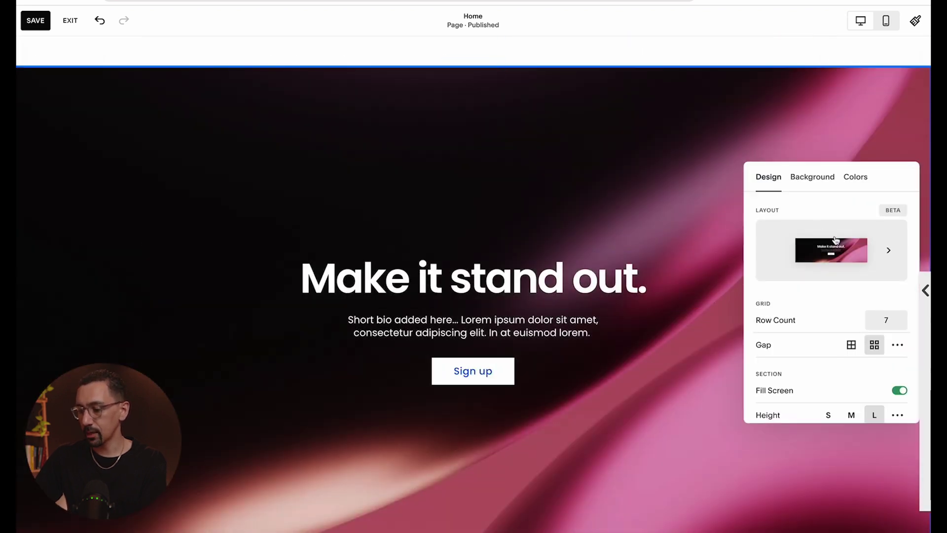
pyautogui.click(806, 181)
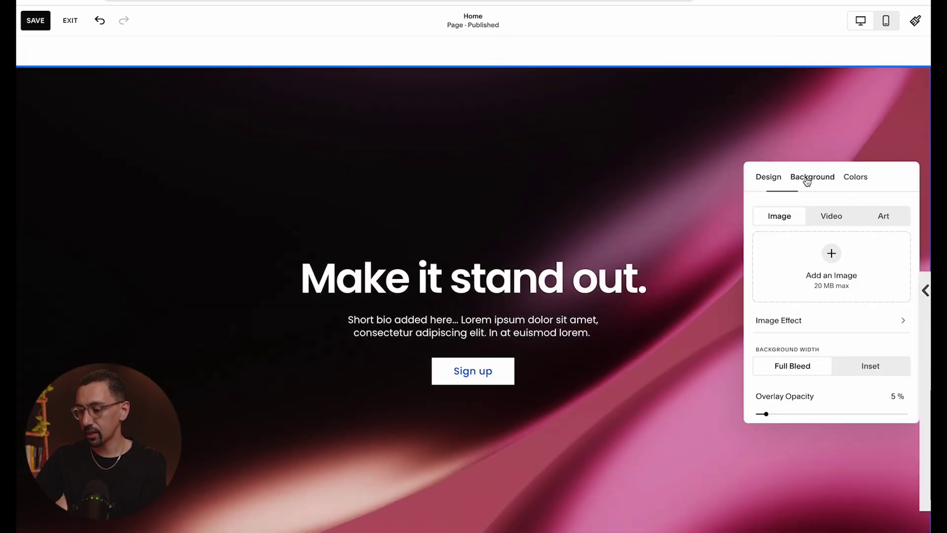
pyautogui.click(898, 330)
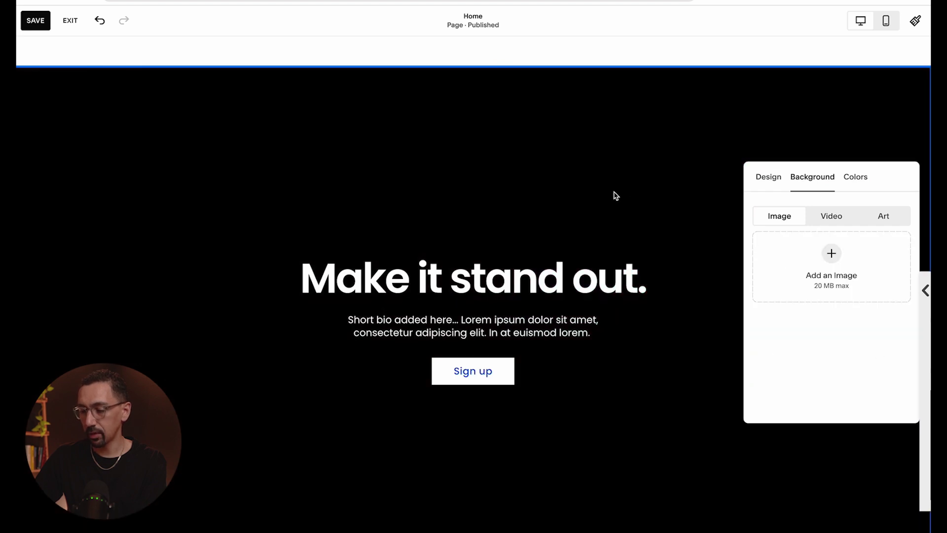
pyautogui.click(854, 177)
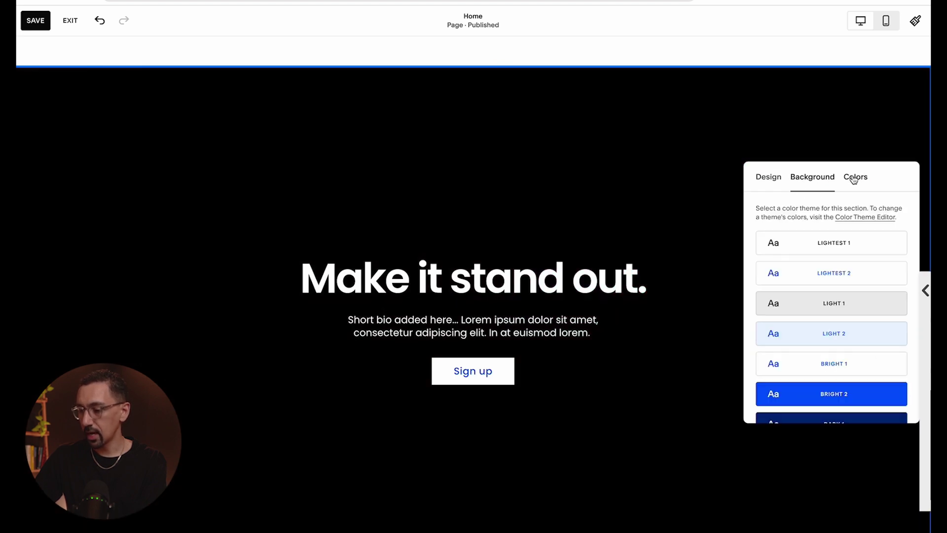
pyautogui.click(820, 245)
pyautogui.click(636, 207)
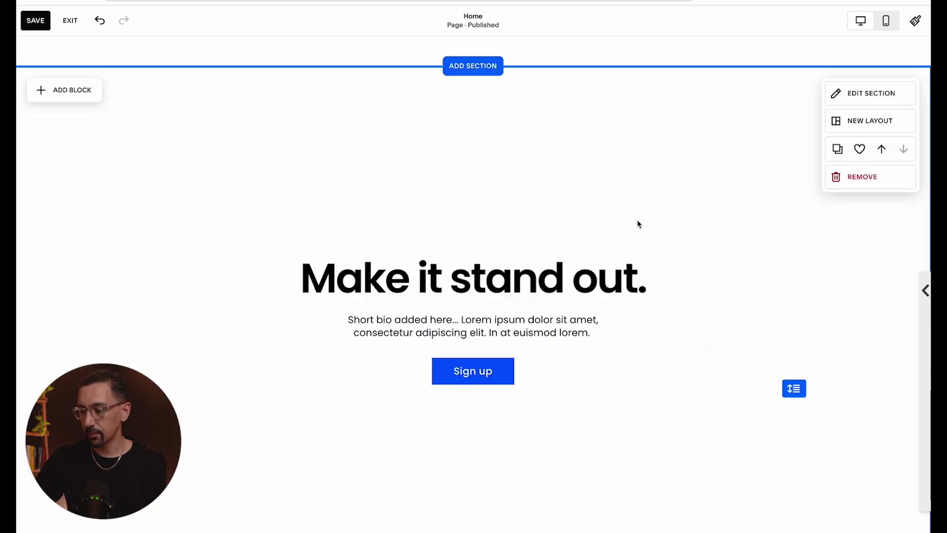
# Select the section's short bio text block
pyautogui.scroll(-1, 613, 249)
pyautogui.click(549, 241)
pyautogui.click(549, 291)
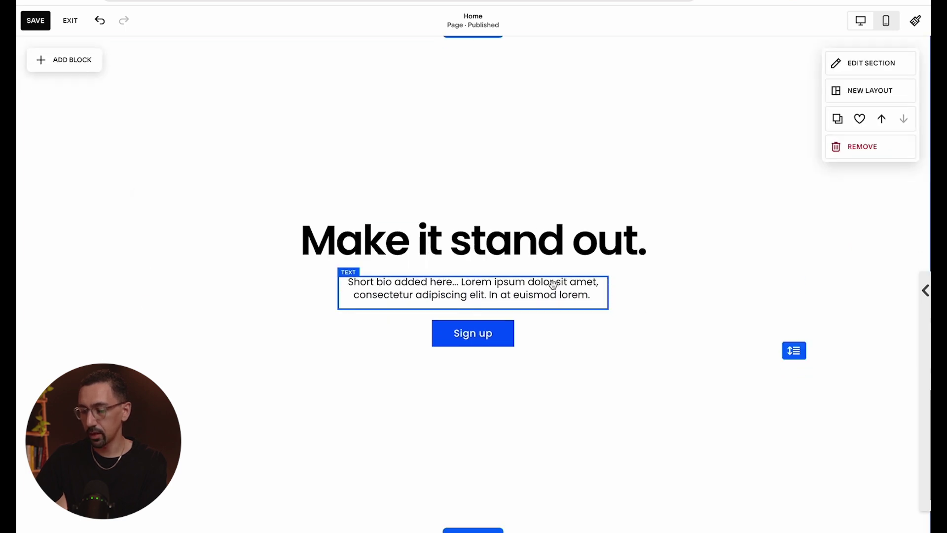
# Delete the bio text, paste centred lorem ipsum over the heading, and move the button up
pyautogui.click(464, 253)
pyautogui.click(465, 256)
pyautogui.doubleClick(545, 243)
pyautogui.tripleClick(545, 243)
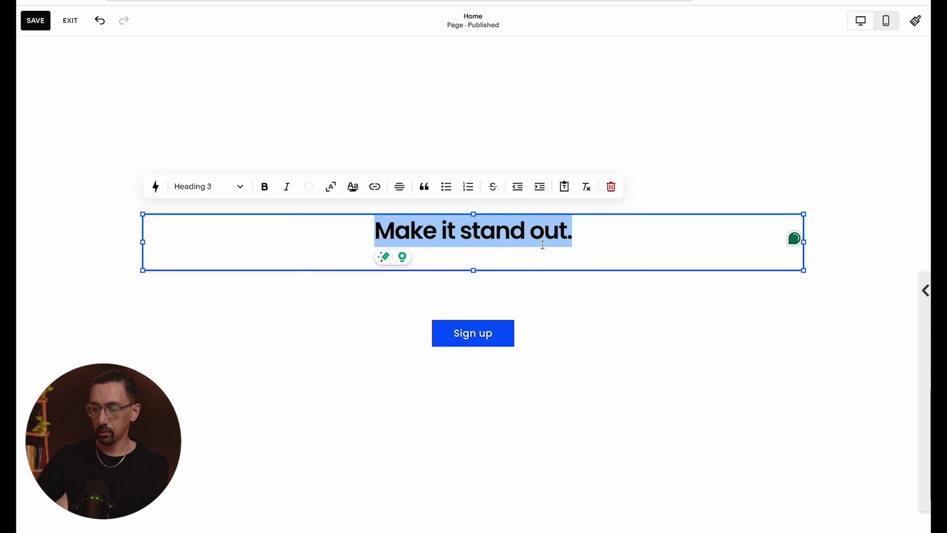
pyautogui.write('Lorem ipsum dolor sit amet, consectetur adipiscing elit. Pellentesque aliquet ac elit non tempus. Vivamus at augue luctus, lacinia dui nec, faucibus libero.')
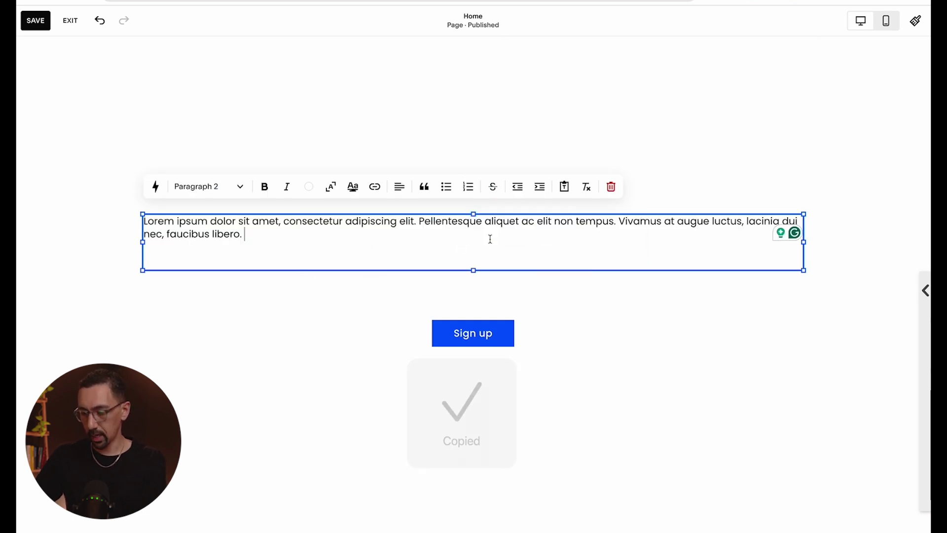
pyautogui.hotkey('ctrl', 'shift', 'e')
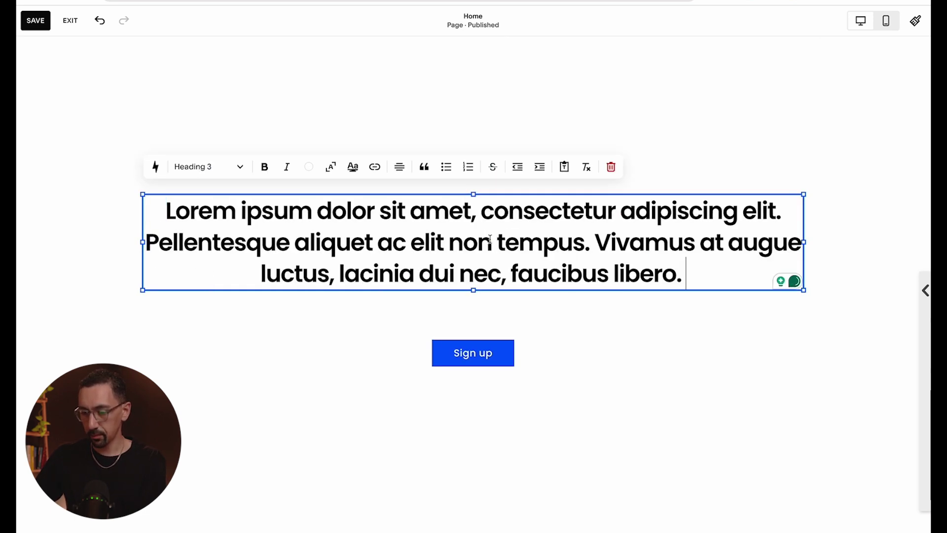
pyautogui.click(275, 360)
pyautogui.click(503, 350)
pyautogui.moveTo(503, 351); pyautogui.dragTo(506, 317)
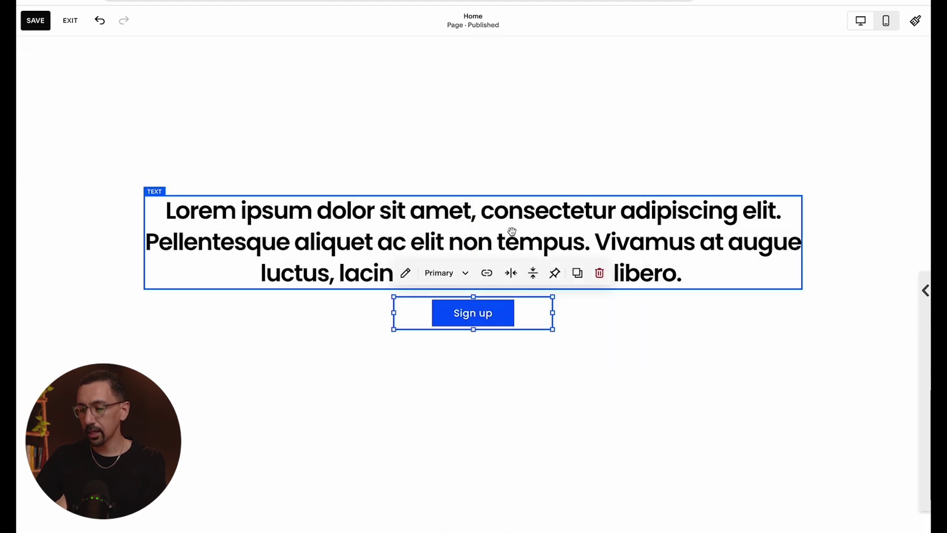
# Add a bold ABOUT US label in Paragraph 3 above the text
pyautogui.click(512, 231)
pyautogui.press('Return')
pyautogui.press('Up')
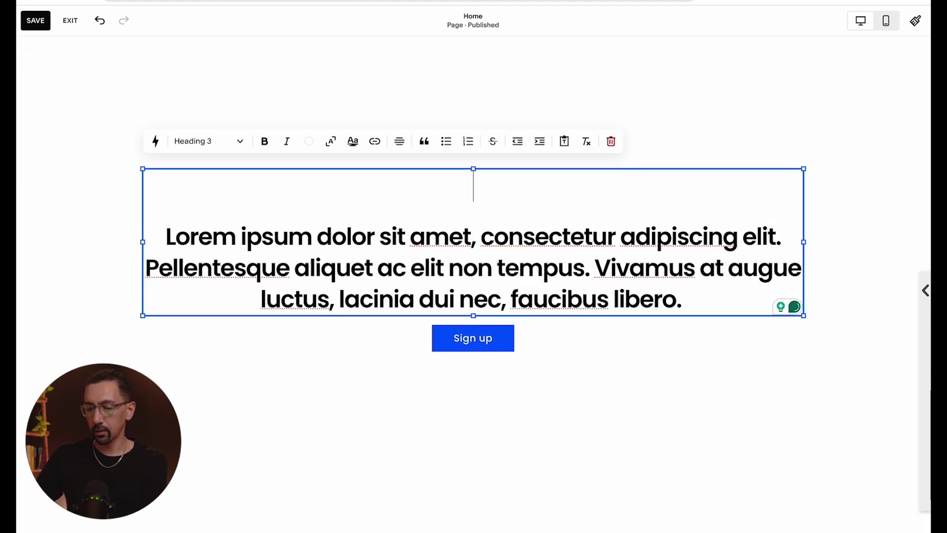
pyautogui.write('ABOUT US')
pyautogui.hotkey('ctrl', 'alt', '6')
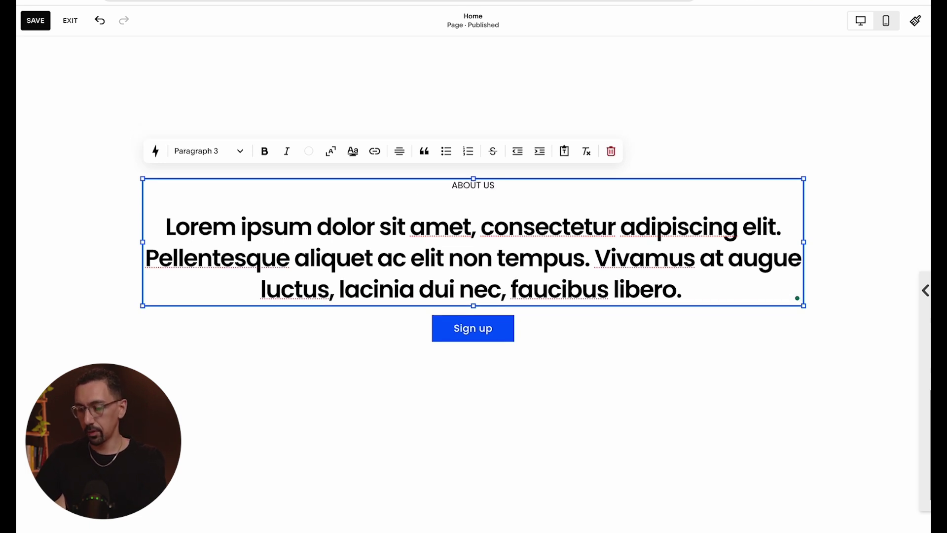
pyautogui.tripleClick(515, 195)
pyautogui.hotkey('ctrl', 'b')
pyautogui.press('Escape')
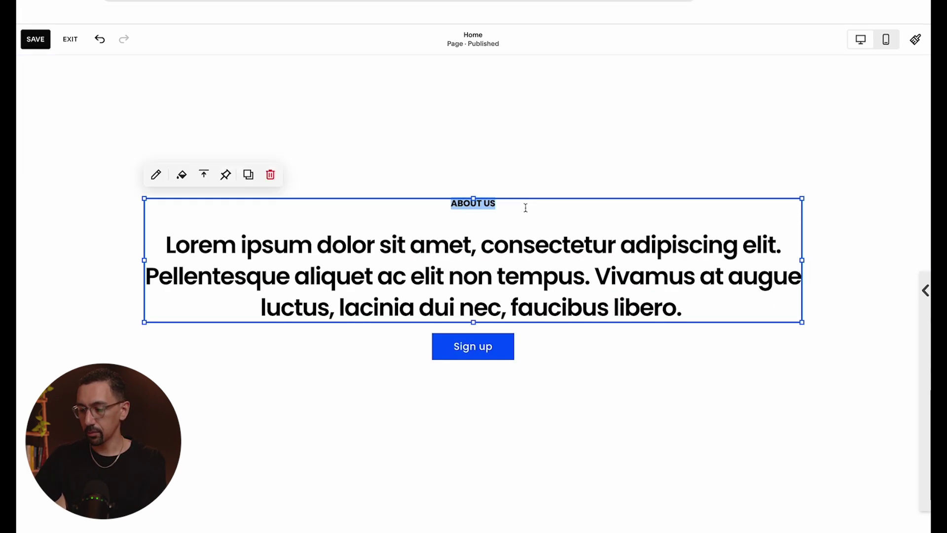
pyautogui.click(524, 367)
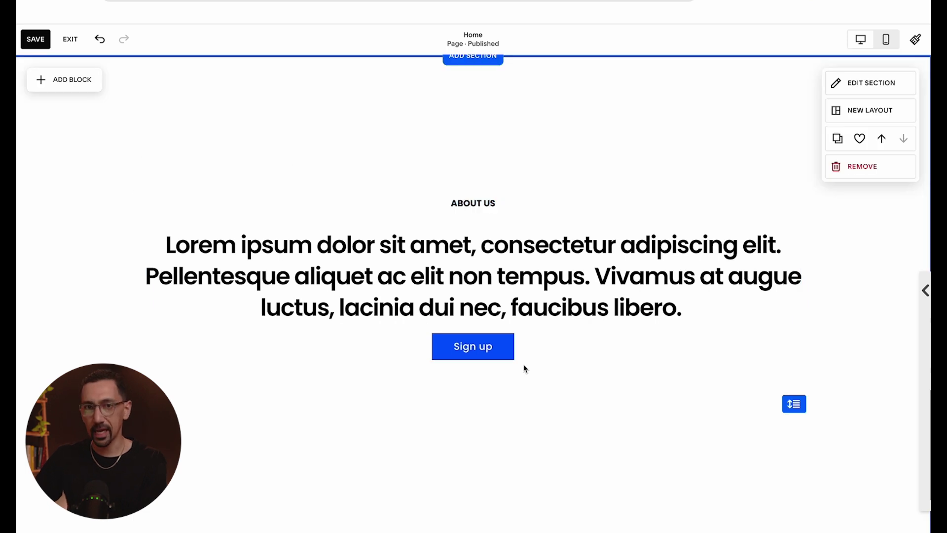
# Rename the Sign up button to 'Learn More'
pyautogui.scroll(-2, 558, 412)
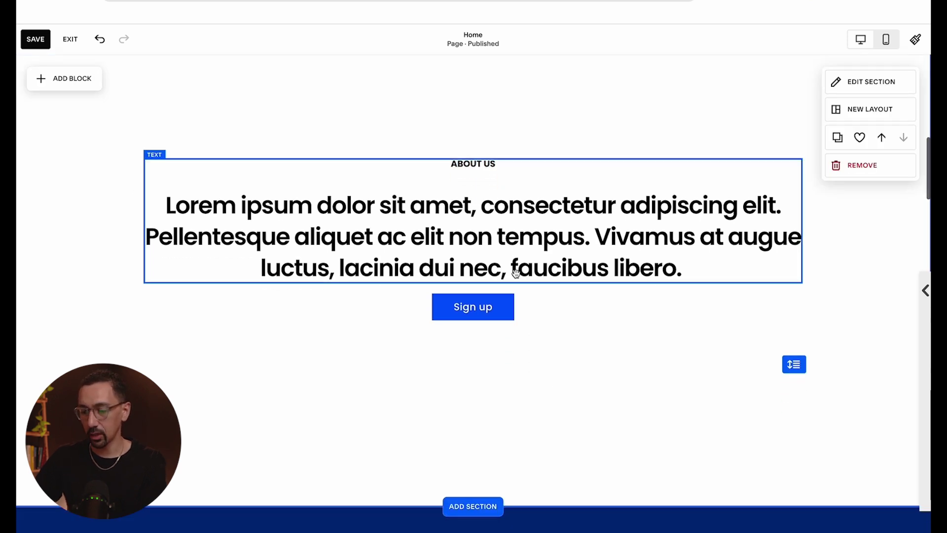
pyautogui.doubleClick(486, 308)
pyautogui.tripleClick(600, 336)
pyautogui.write('Learn More')
pyautogui.click(836, 334)
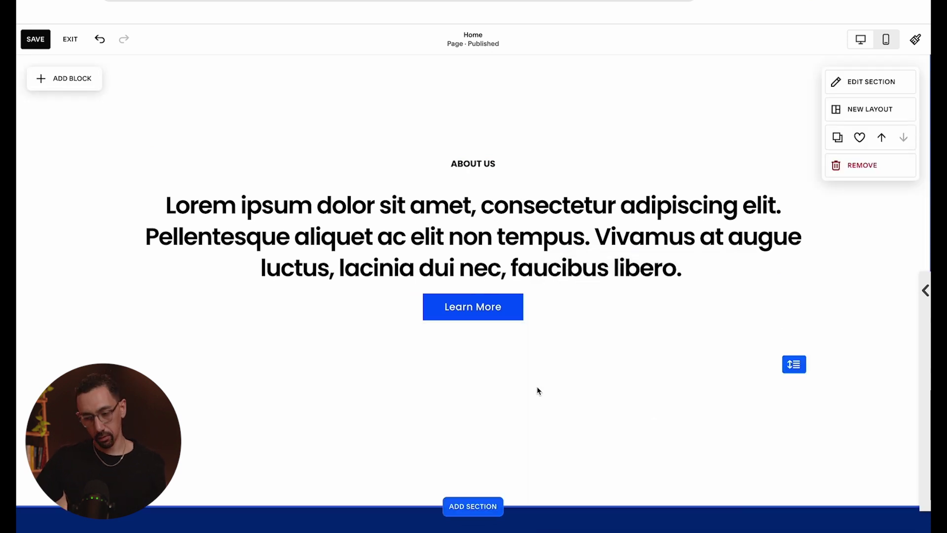
# Return to the top of the Home page and switch the editor to Mobile View
pyautogui.scroll(4, 585, 338)
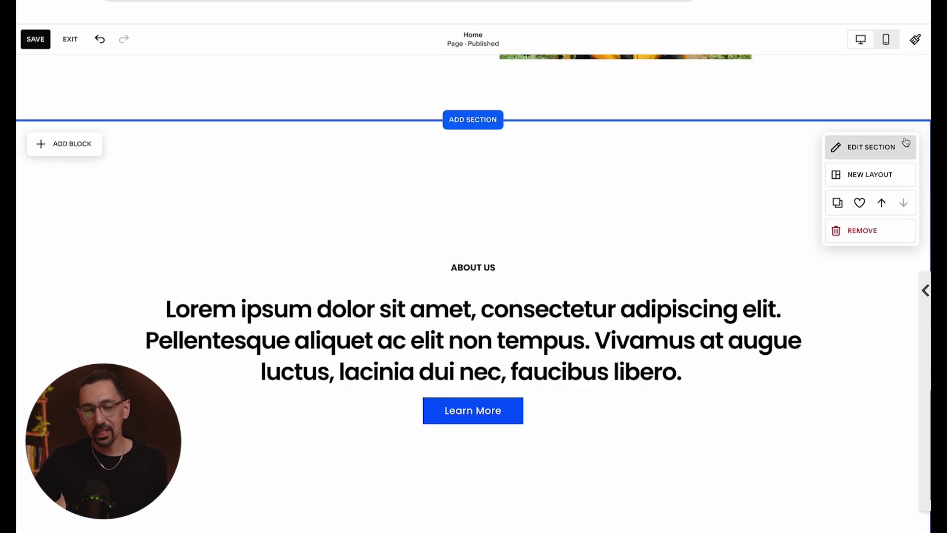
pyautogui.scroll(10, 391, 414)
pyautogui.scroll(-10, 390, 415)
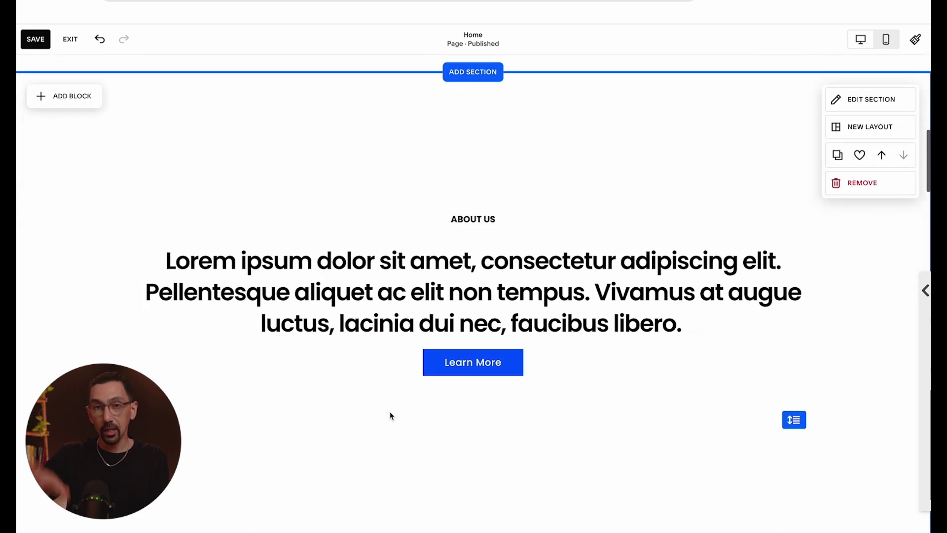
pyautogui.scroll(5, 500, 348)
pyautogui.scroll(5, 501, 344)
pyautogui.scroll(1, 473, 218)
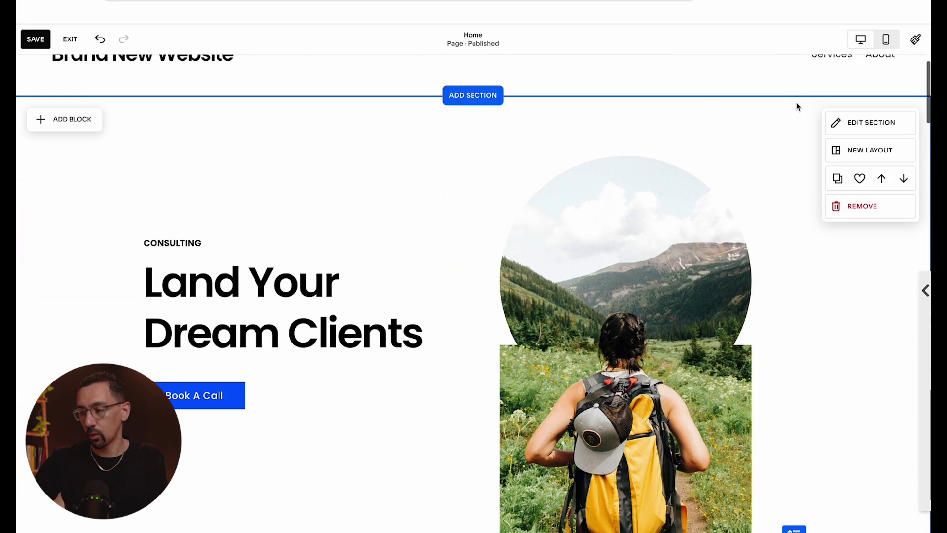
pyautogui.click(887, 39)
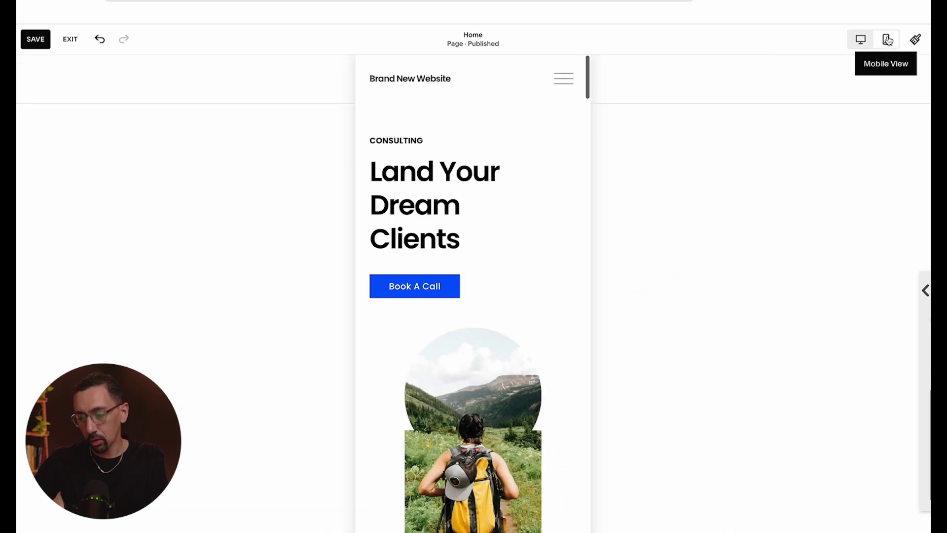
# Widen and shorten the mobile heading and pull Book A Call up beneath it
pyautogui.scroll(-5, 539, 363)
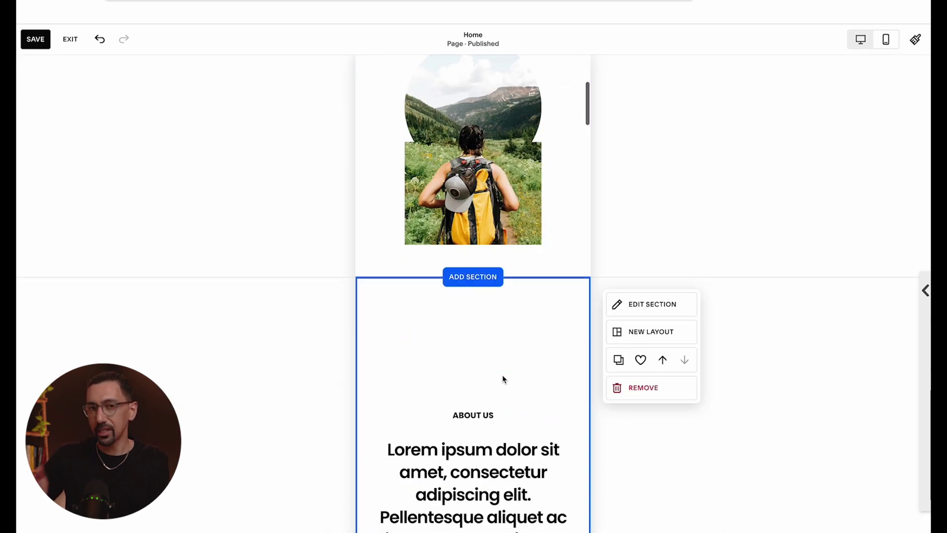
pyautogui.scroll(5, 428, 337)
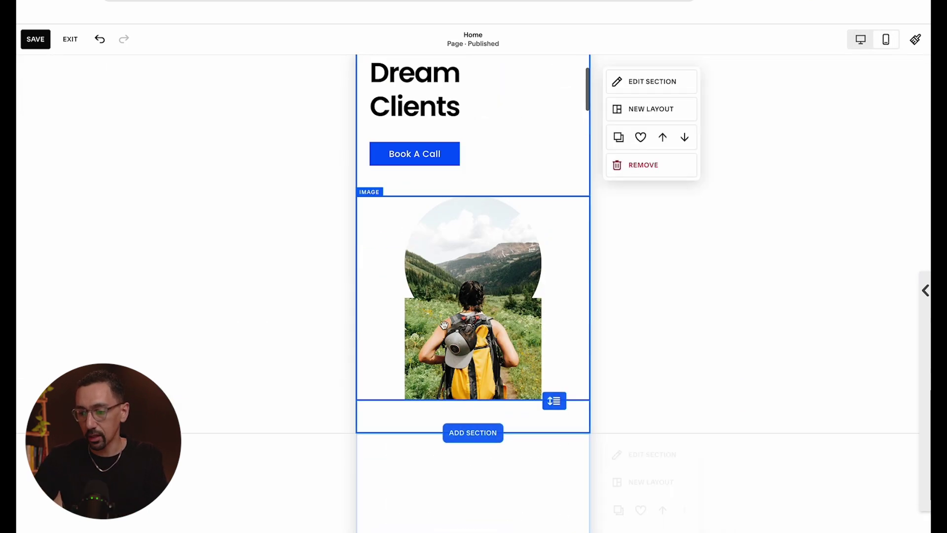
pyautogui.click(489, 206)
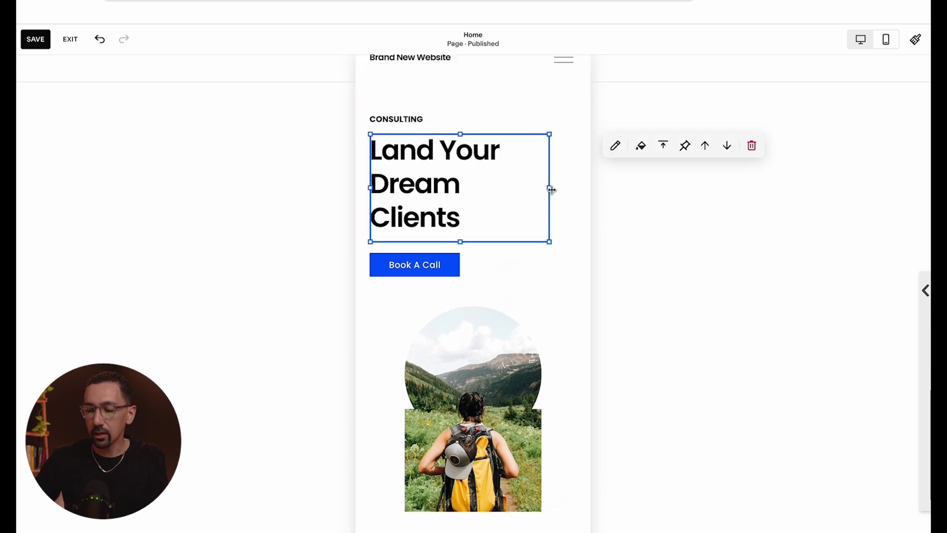
pyautogui.moveTo(552, 189); pyautogui.dragTo(575, 187)
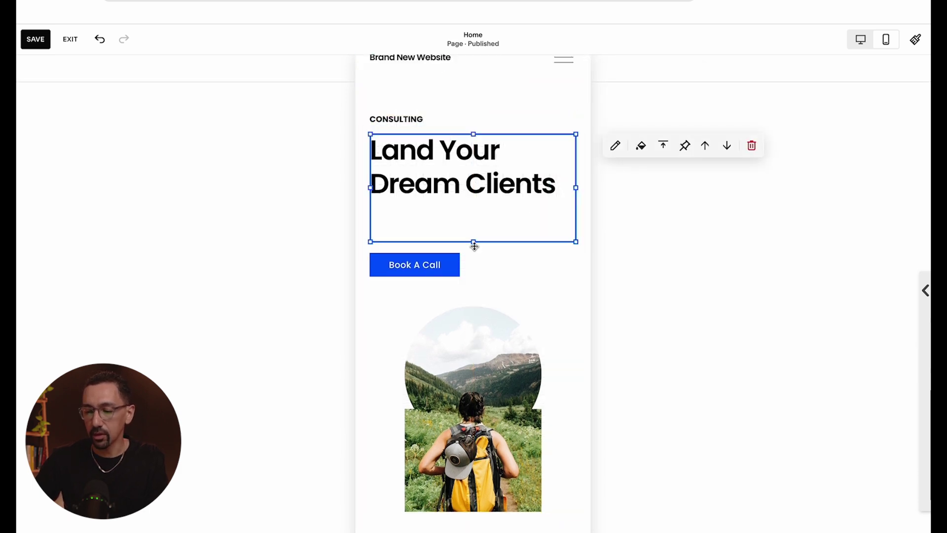
pyautogui.moveTo(475, 245); pyautogui.dragTo(472, 203)
pyautogui.moveTo(454, 264); pyautogui.dragTo(454, 229)
pyautogui.moveTo(494, 359)
pyautogui.mouseDown()
pyautogui.moveTo(489, 332)
pyautogui.moveTo(487, 345)
pyautogui.mouseUp()
# Select the hero photo block, check the layout, and switch back to Desktop View
pyautogui.scroll(-2, 487, 347)
pyautogui.click(544, 441)
pyautogui.click(554, 381)
pyautogui.scroll(2, 461, 323)
pyautogui.scroll(-6, 460, 325)
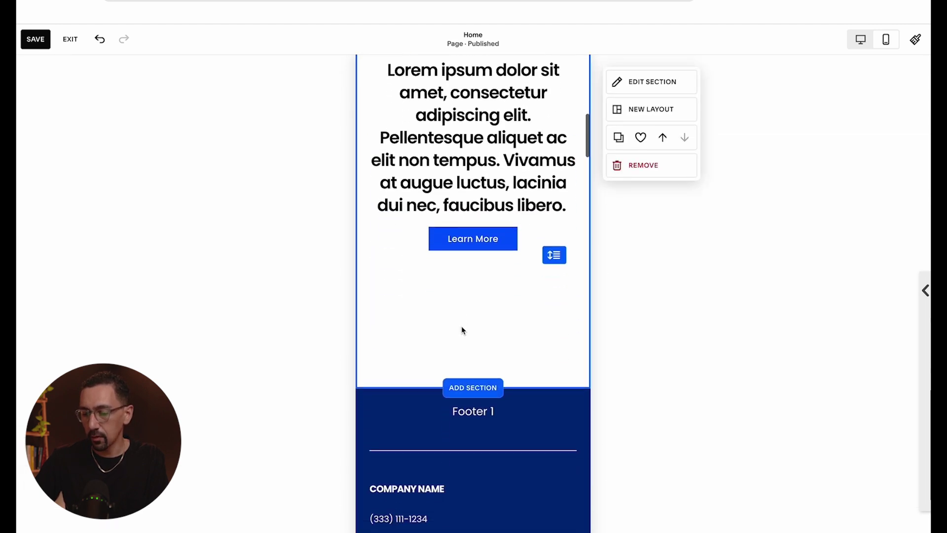
pyautogui.scroll(-1, 463, 248)
pyautogui.scroll(3, 462, 246)
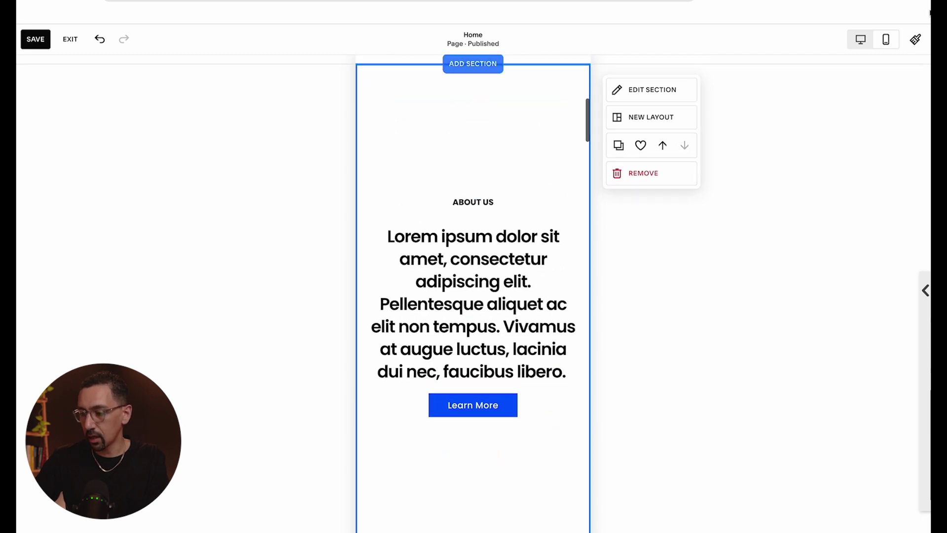
pyautogui.click(869, 40)
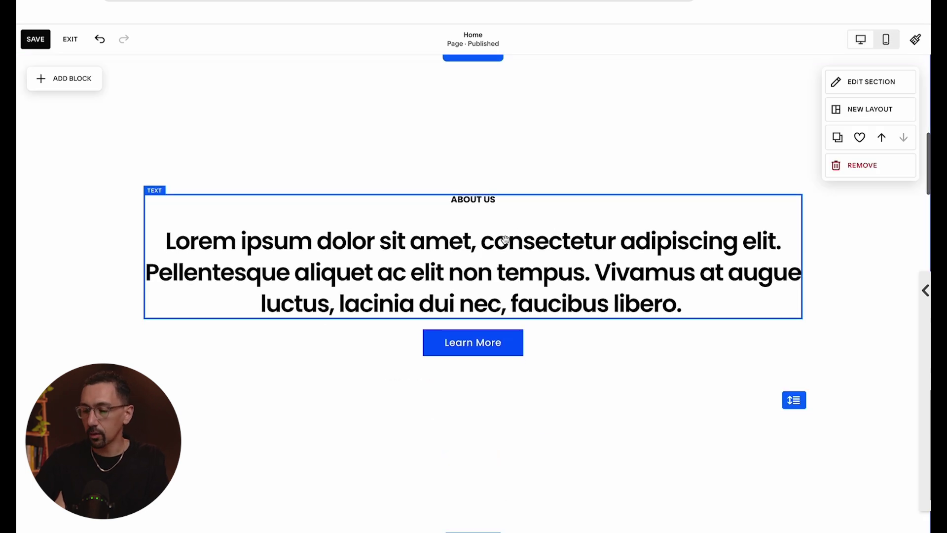
# Edit the site-wide footer and remove its Footer 7 section, confirming the deletion
pyautogui.scroll(-4, 506, 243)
pyautogui.scroll(-6, 506, 244)
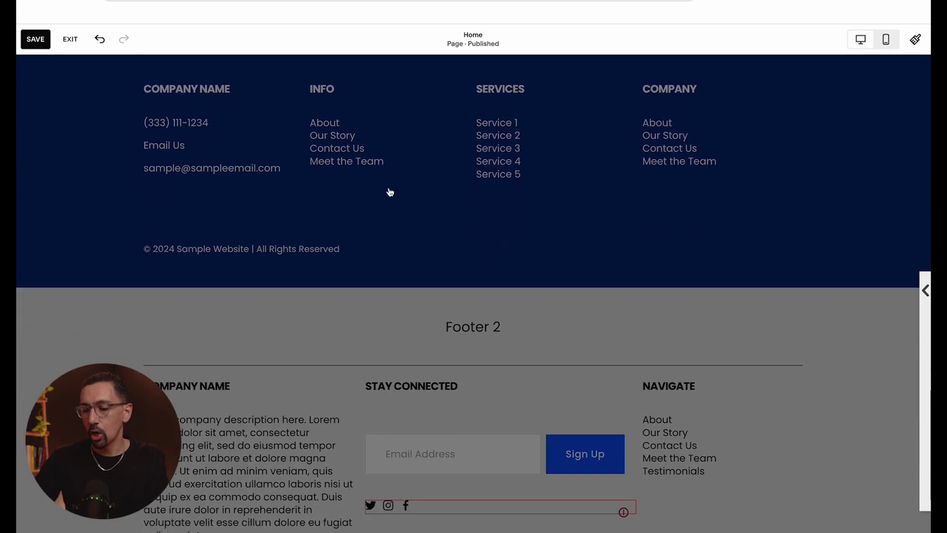
pyautogui.click(389, 185)
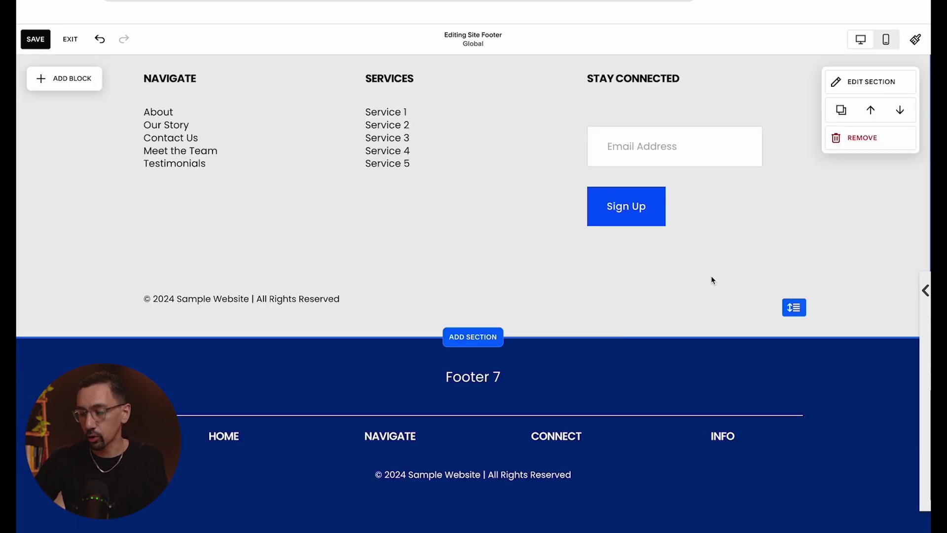
pyautogui.click(862, 420)
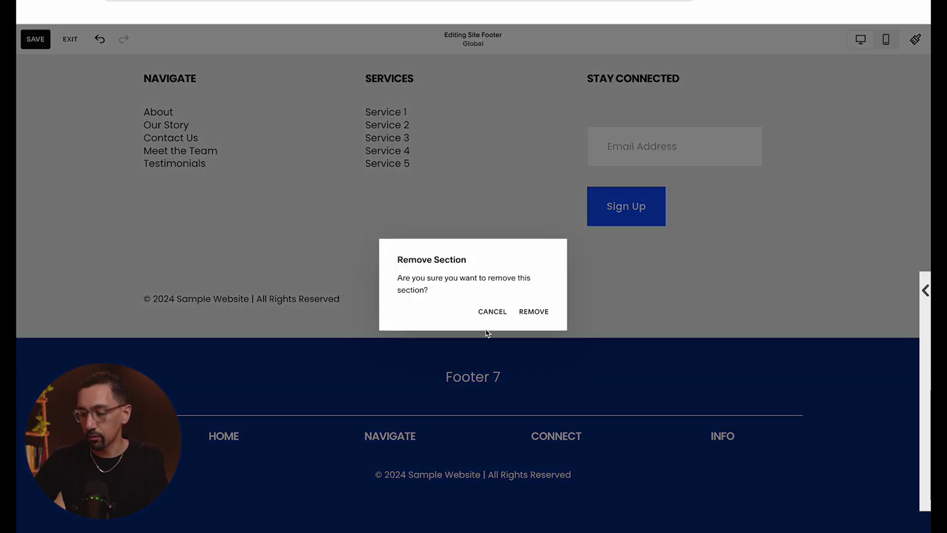
pyautogui.click(534, 312)
pyautogui.scroll(20, 418, 302)
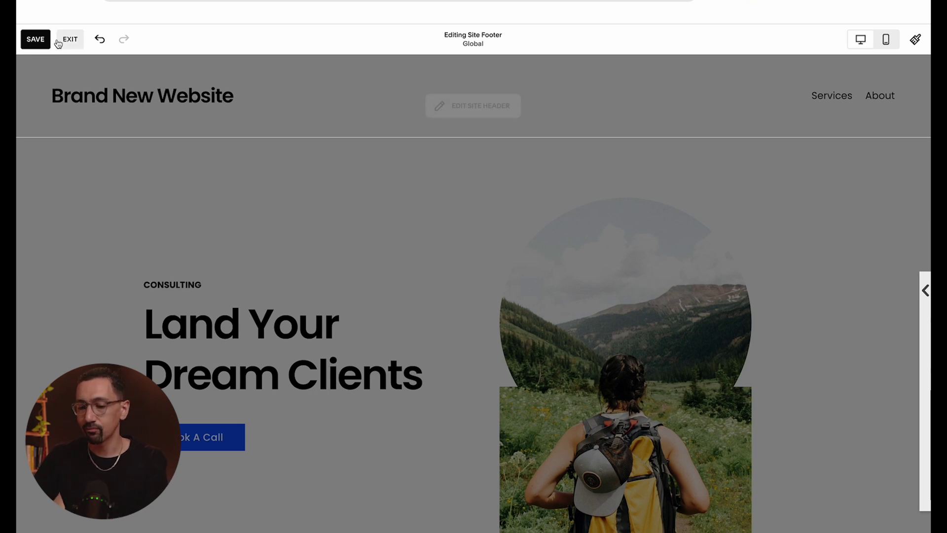
# Save the footer changes, exit the editor, and review the Home page preview
pyautogui.click(42, 39)
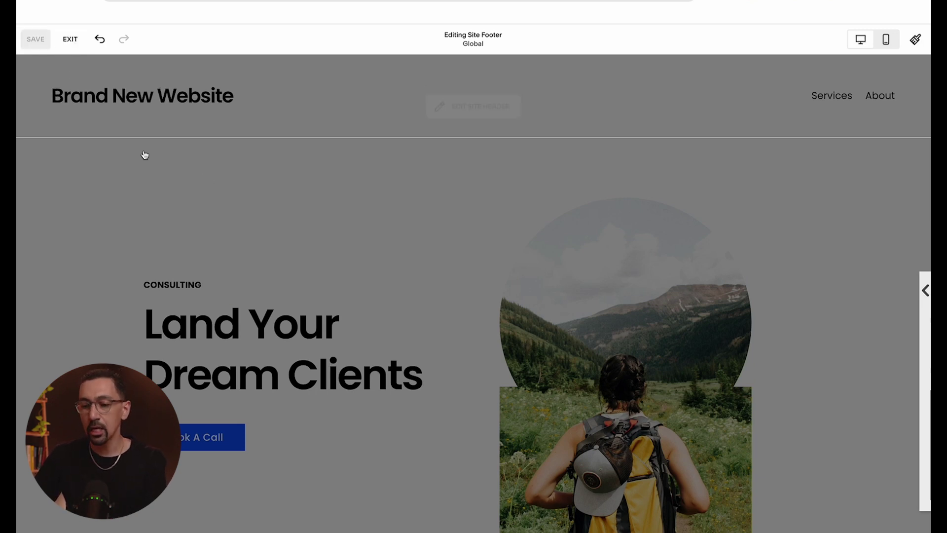
pyautogui.click(70, 39)
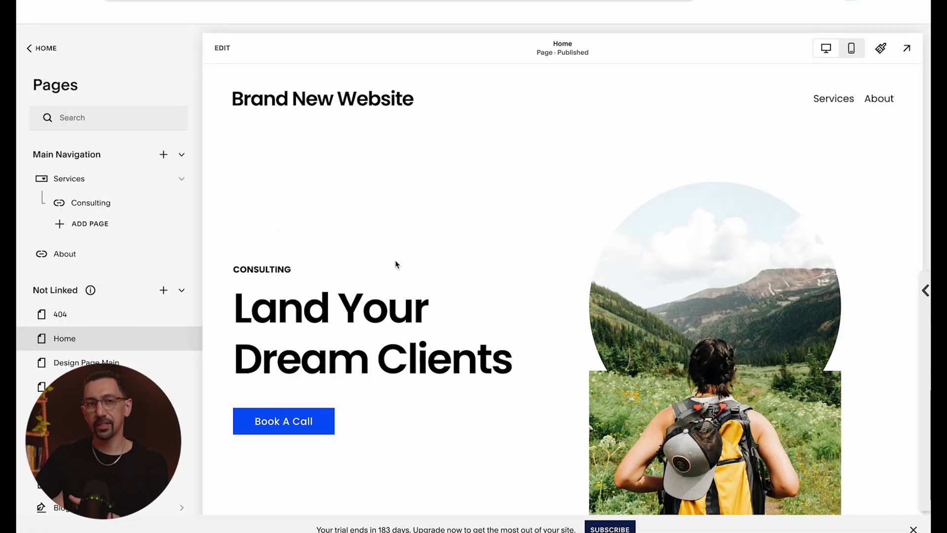
pyautogui.scroll(-10, 472, 276)
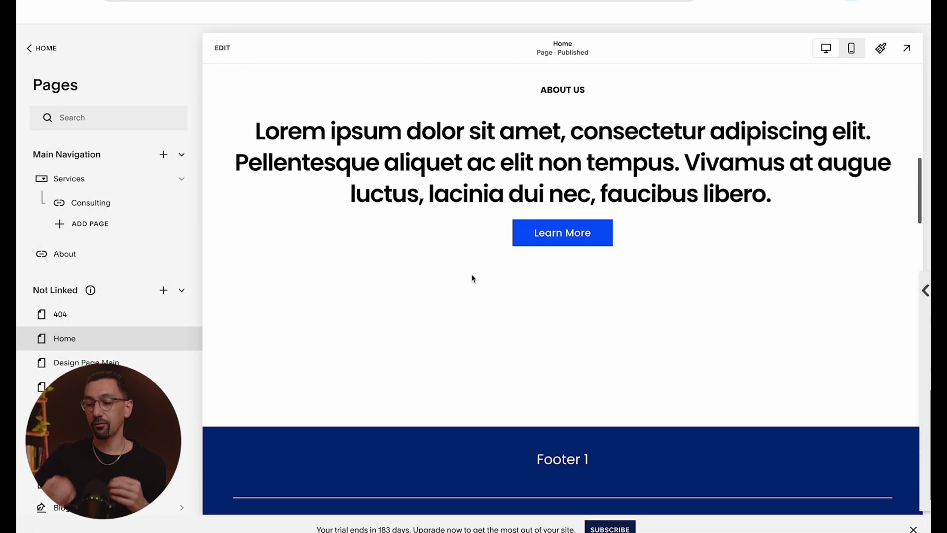
pyautogui.scroll(10, 471, 278)
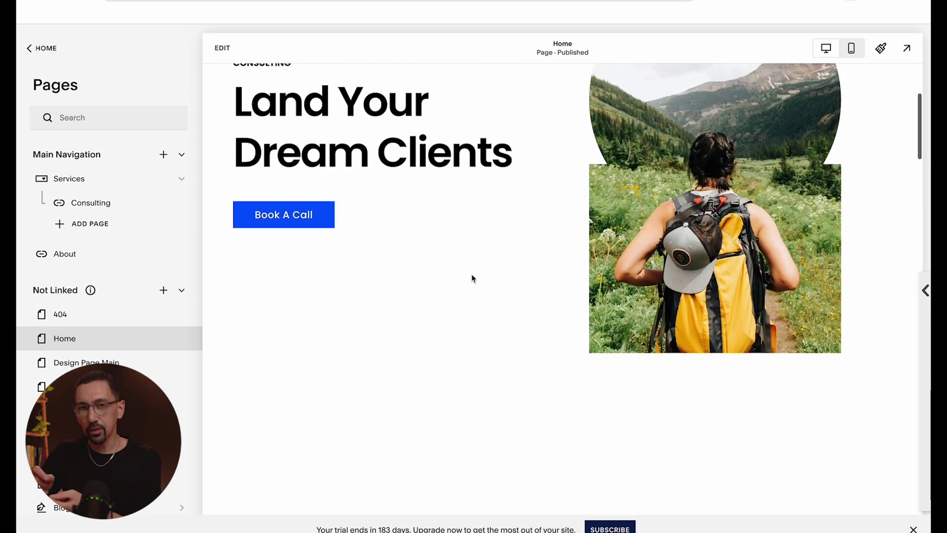
pyautogui.scroll(2, 518, 302)
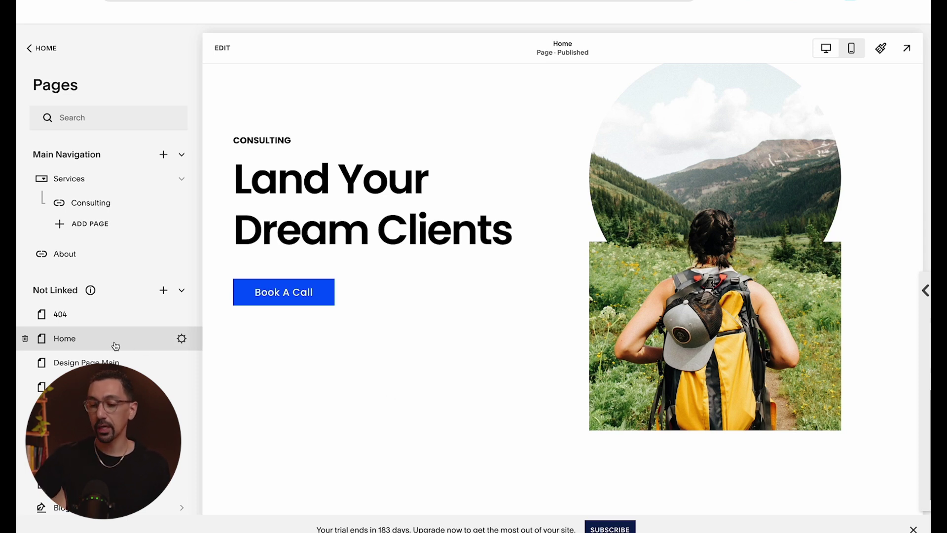
pyautogui.click(181, 339)
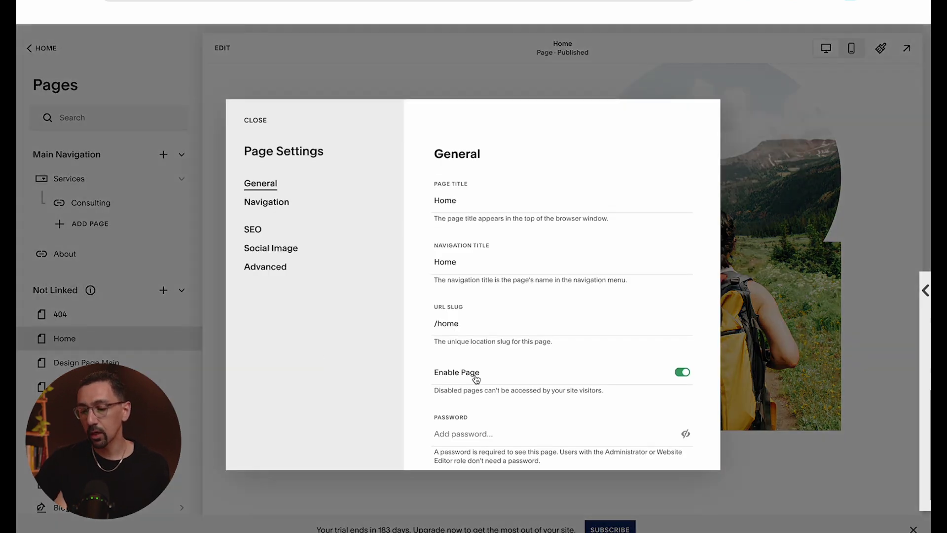
pyautogui.scroll(-2, 476, 378)
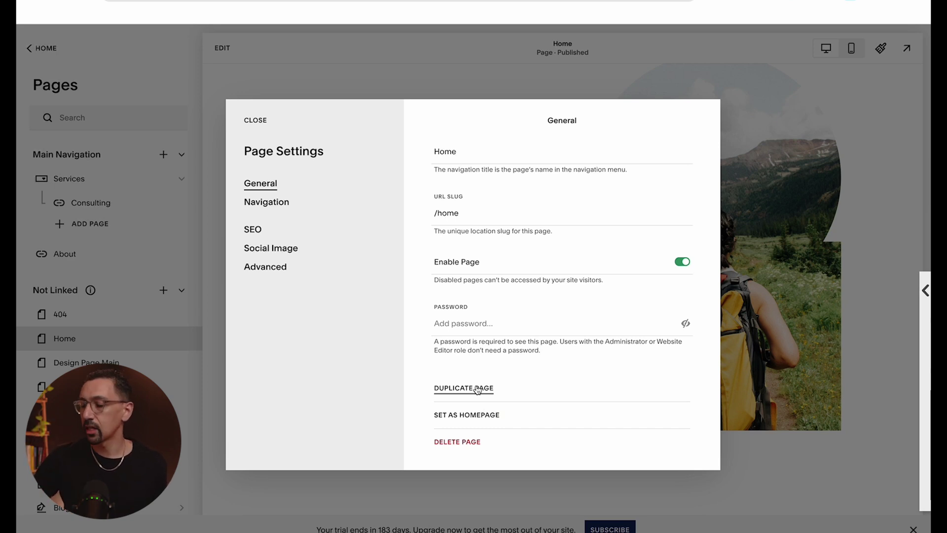
pyautogui.click(793, 260)
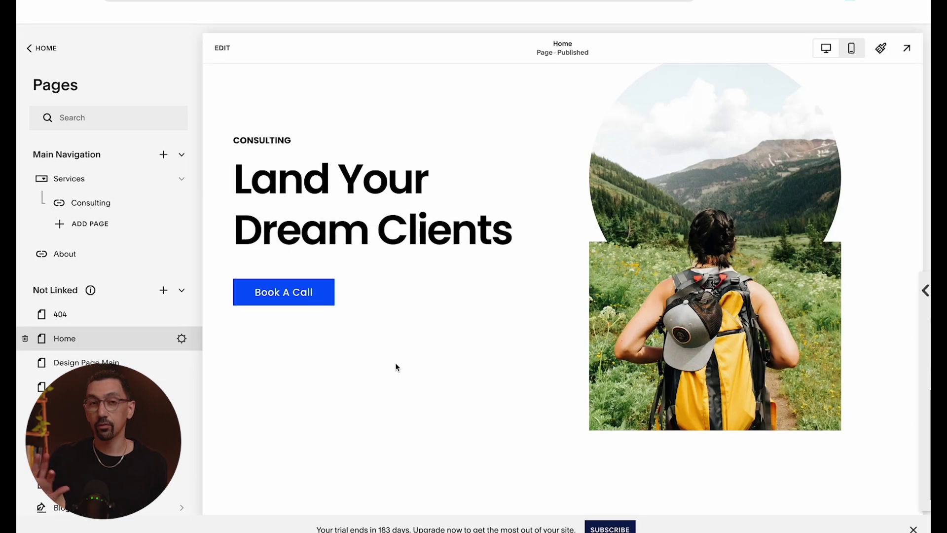